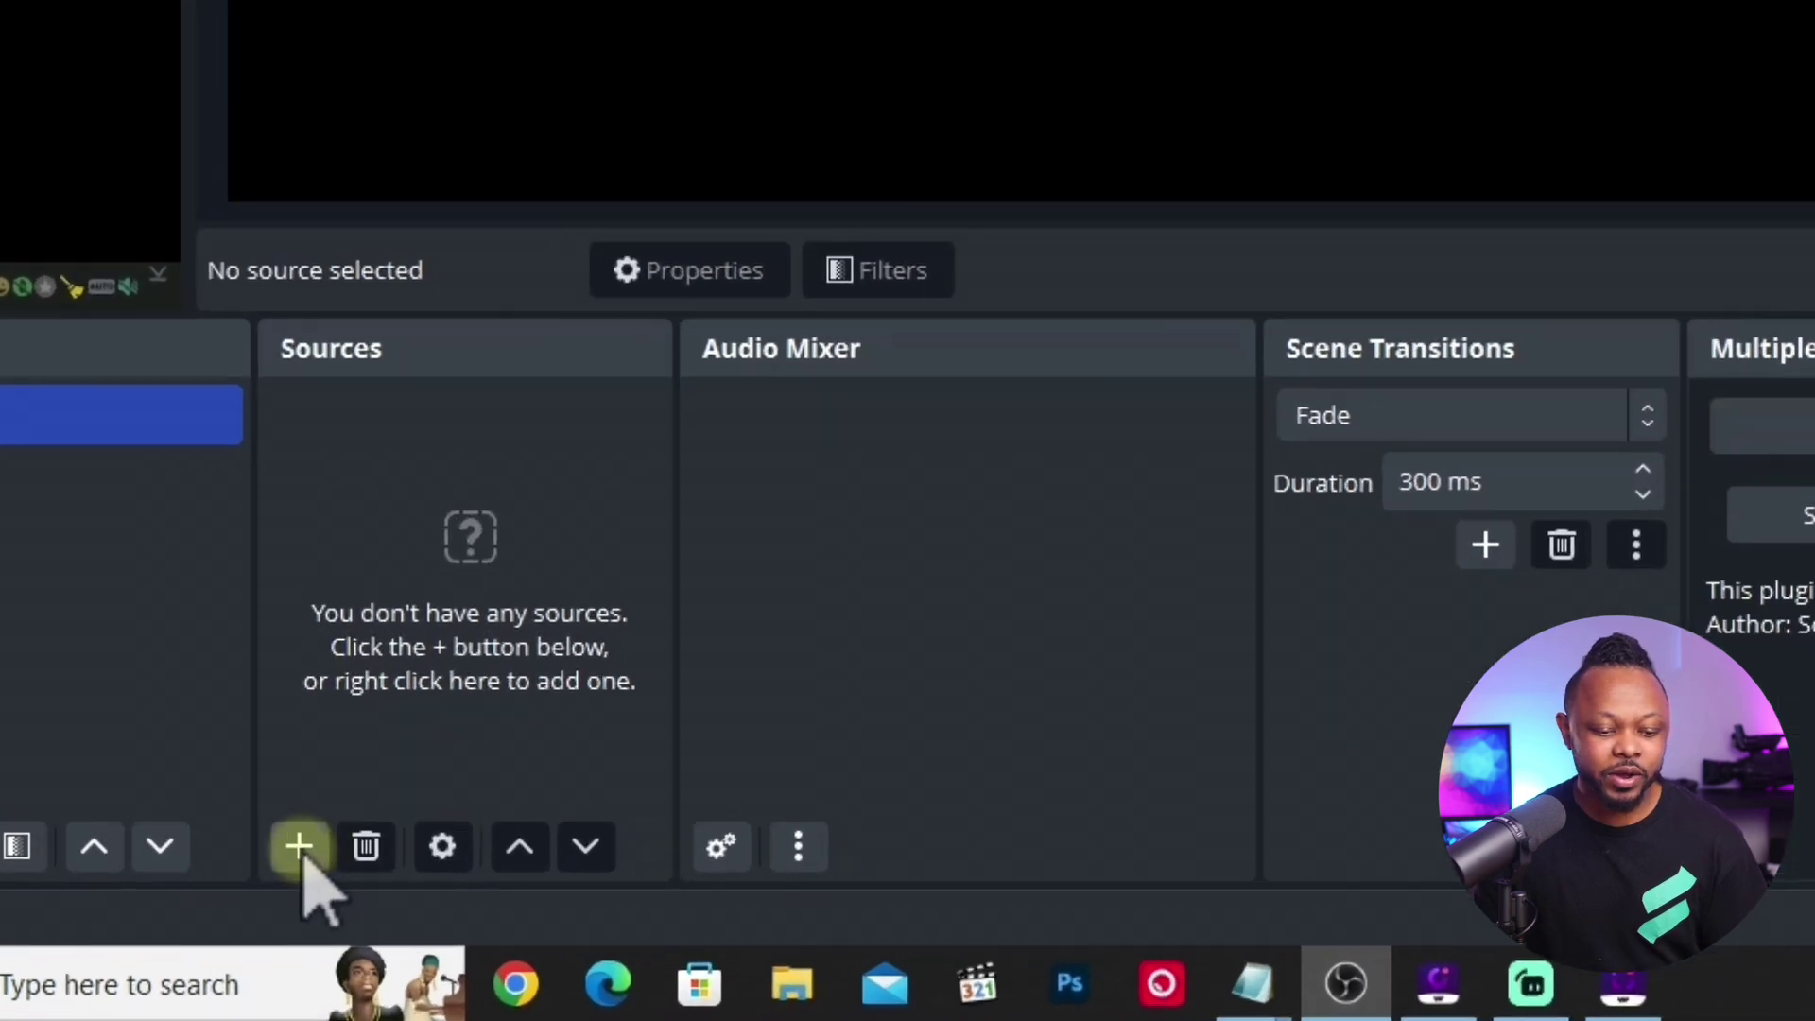
- Add a new Image source named "Welocme scene" to the CAMERA scene
{"action": "left_click", "coordinate": [337, 894]}
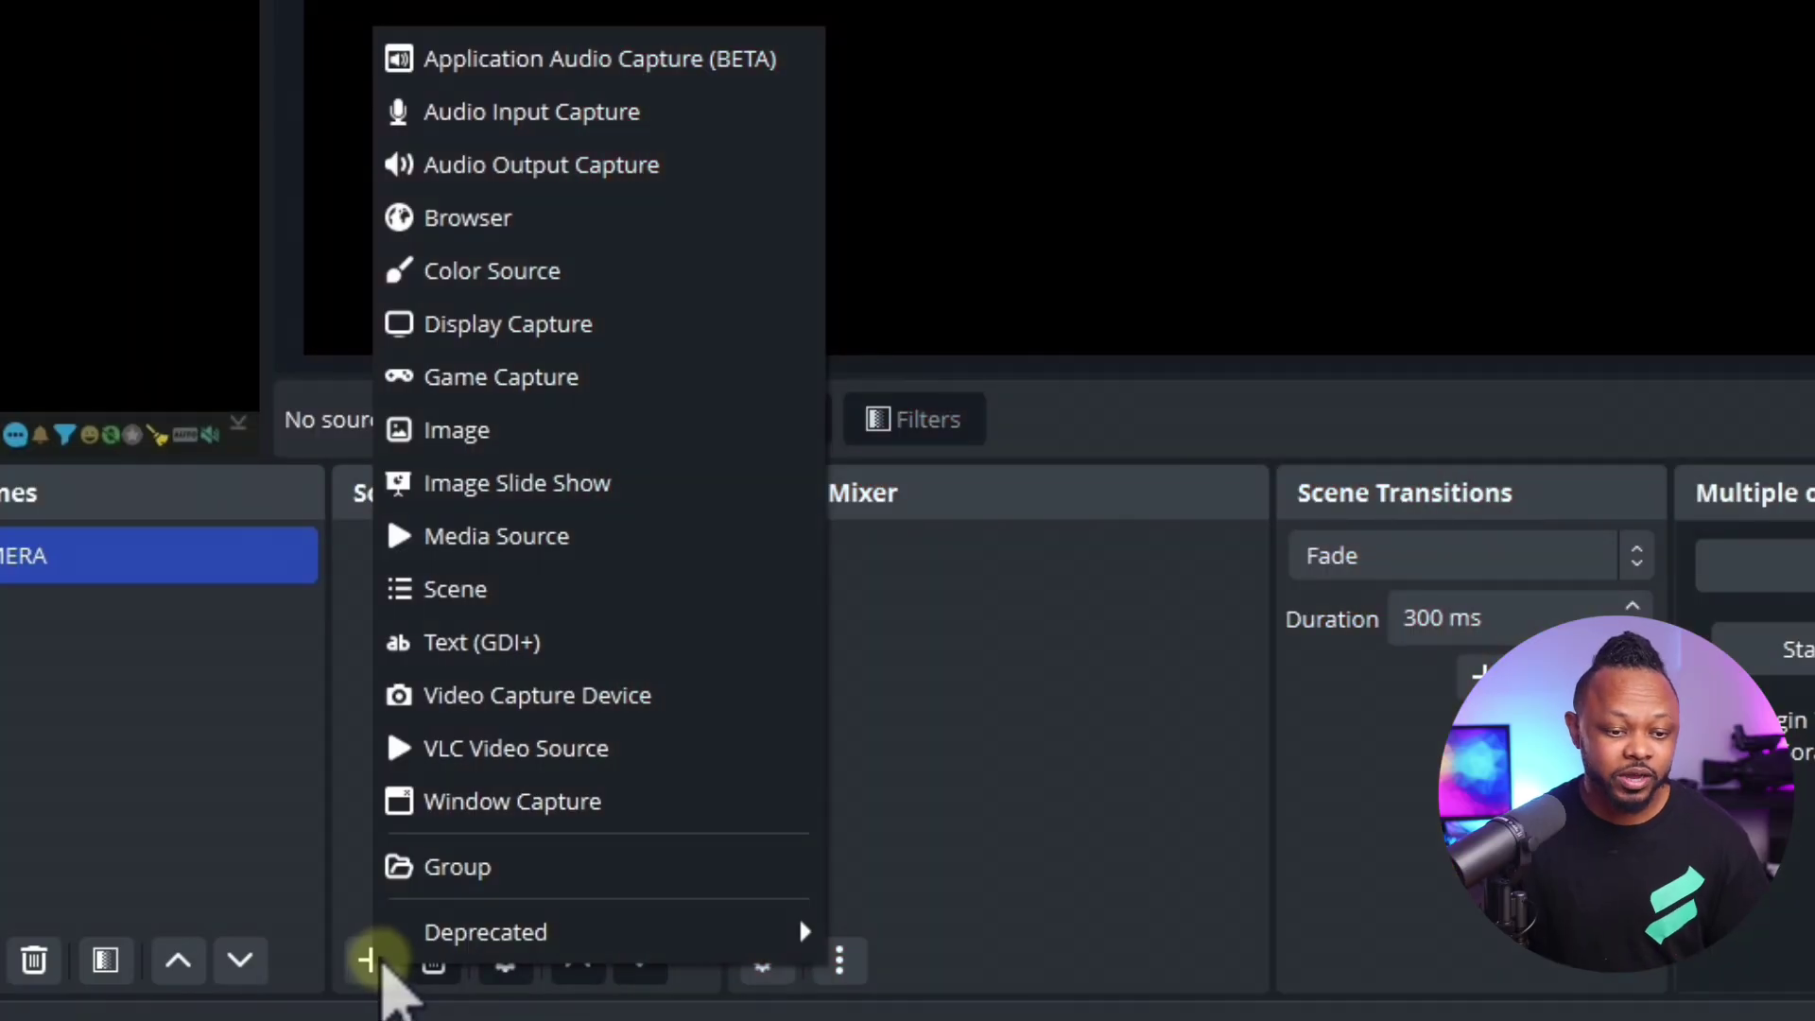
{"action": "left_click", "coordinate": [567, 430]}
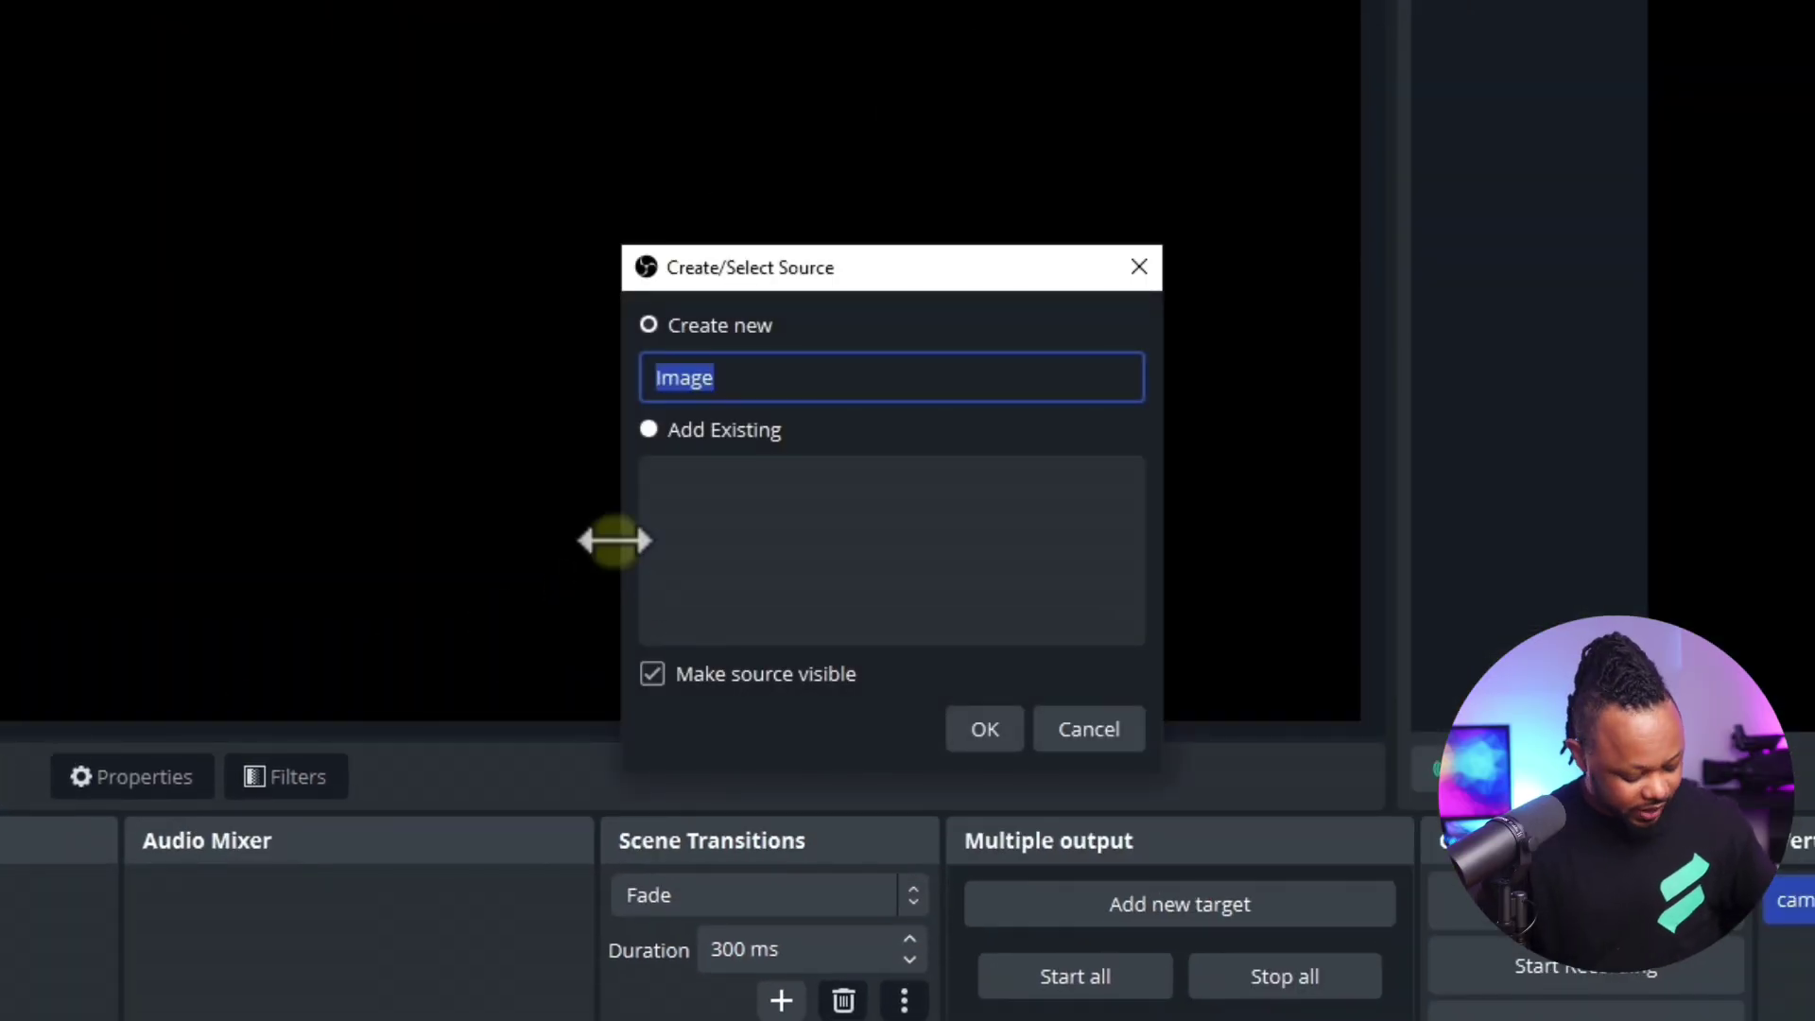
{"action": "type", "text": "W"}
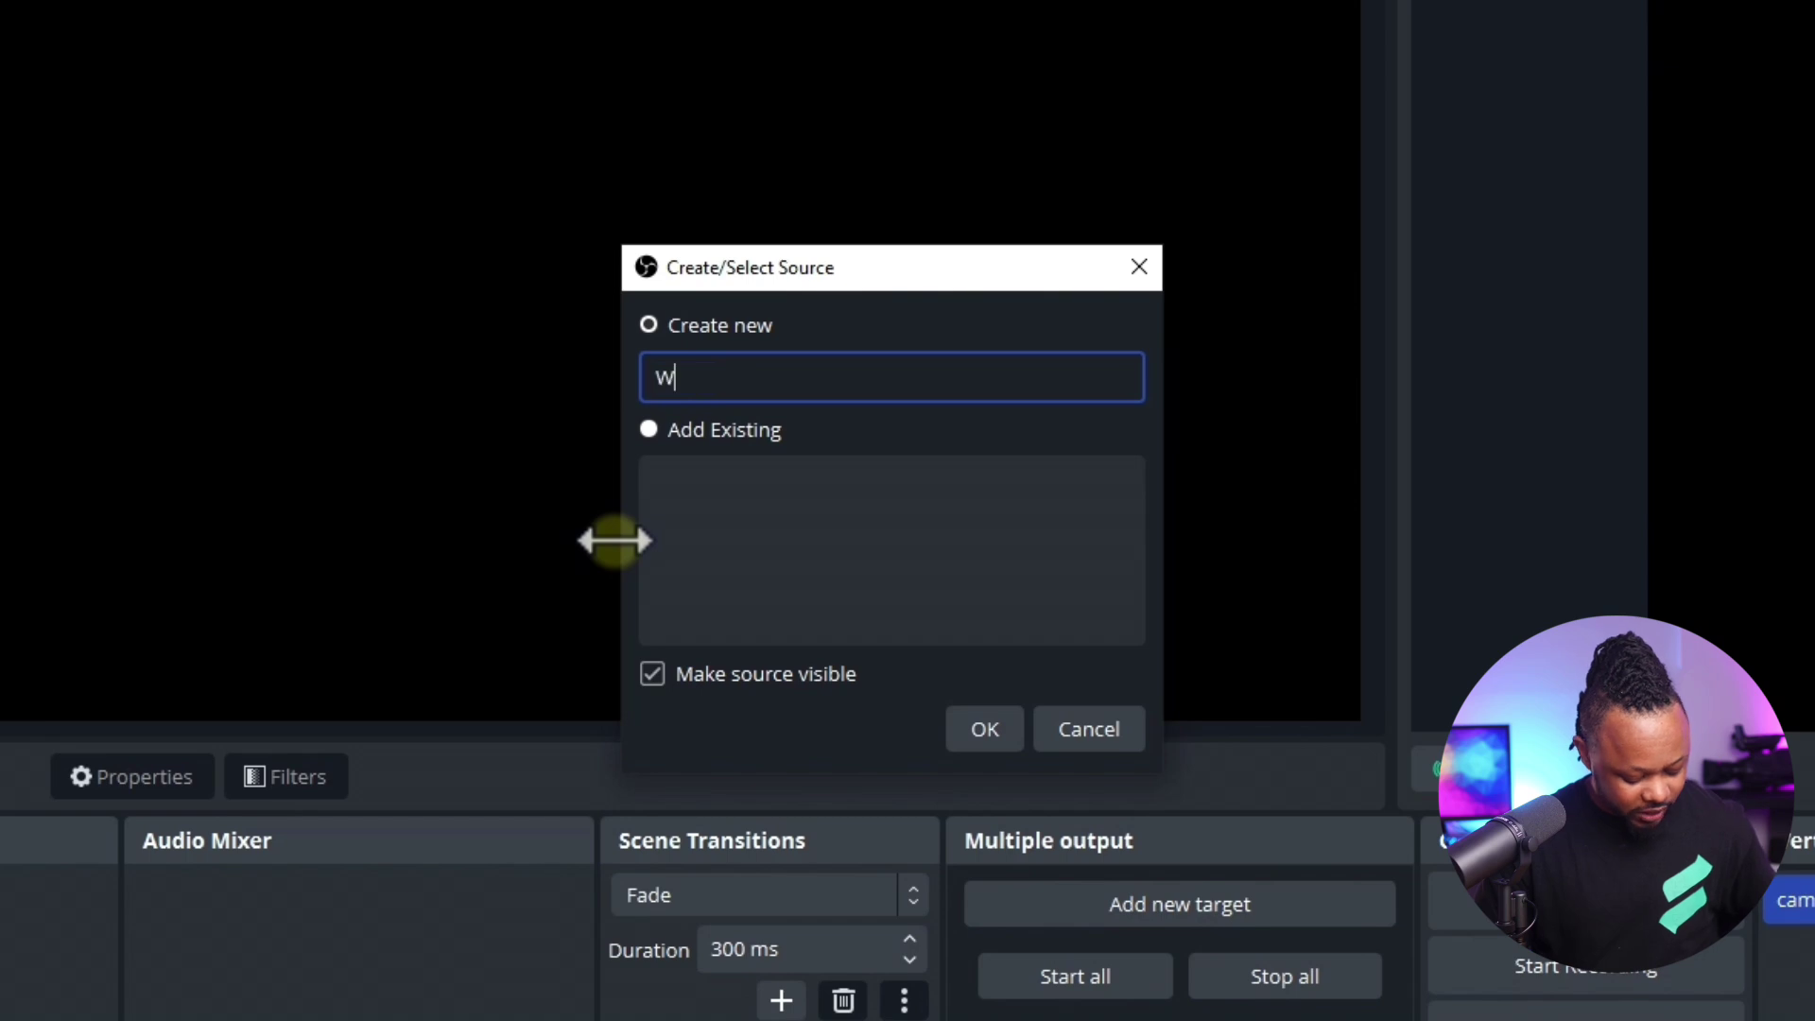
{"action": "type", "text": "elocme scene"}
{"action": "key", "text": "Return"}
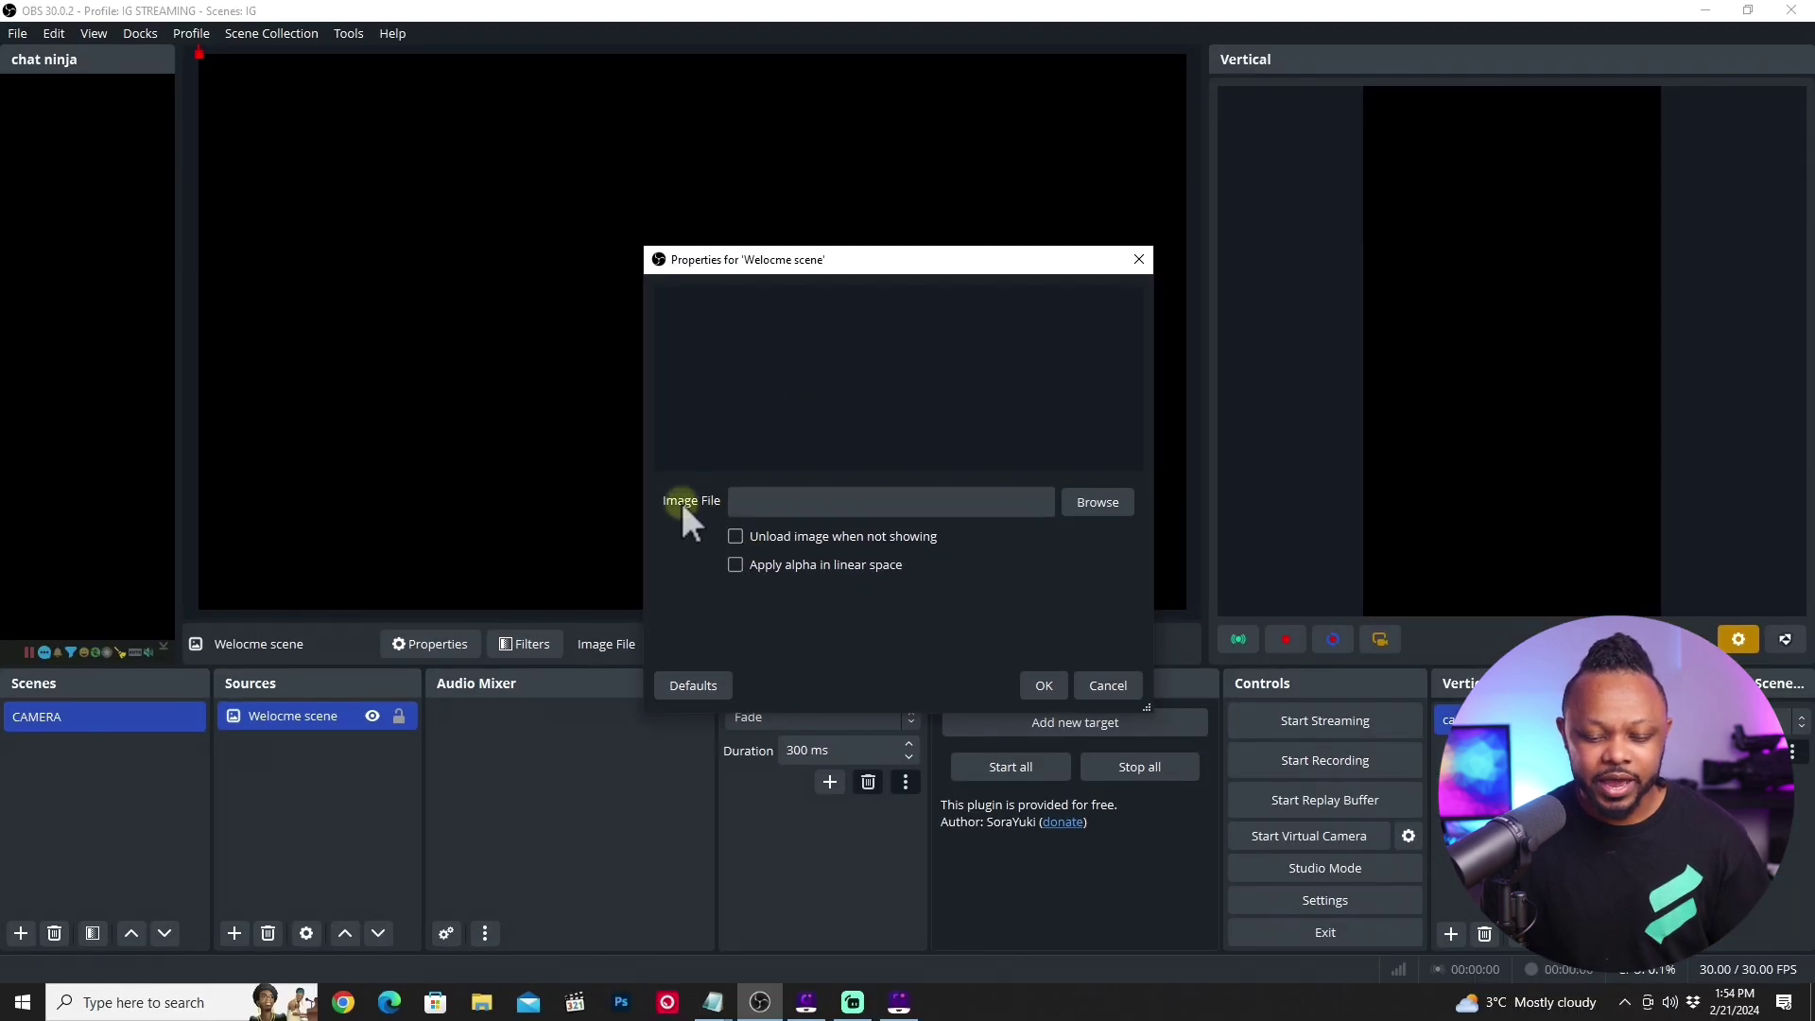
- Load the image "welcome (2)" from the Desktop's New folder into the Welocme scene source
{"action": "left_click", "coordinate": [1087, 504]}
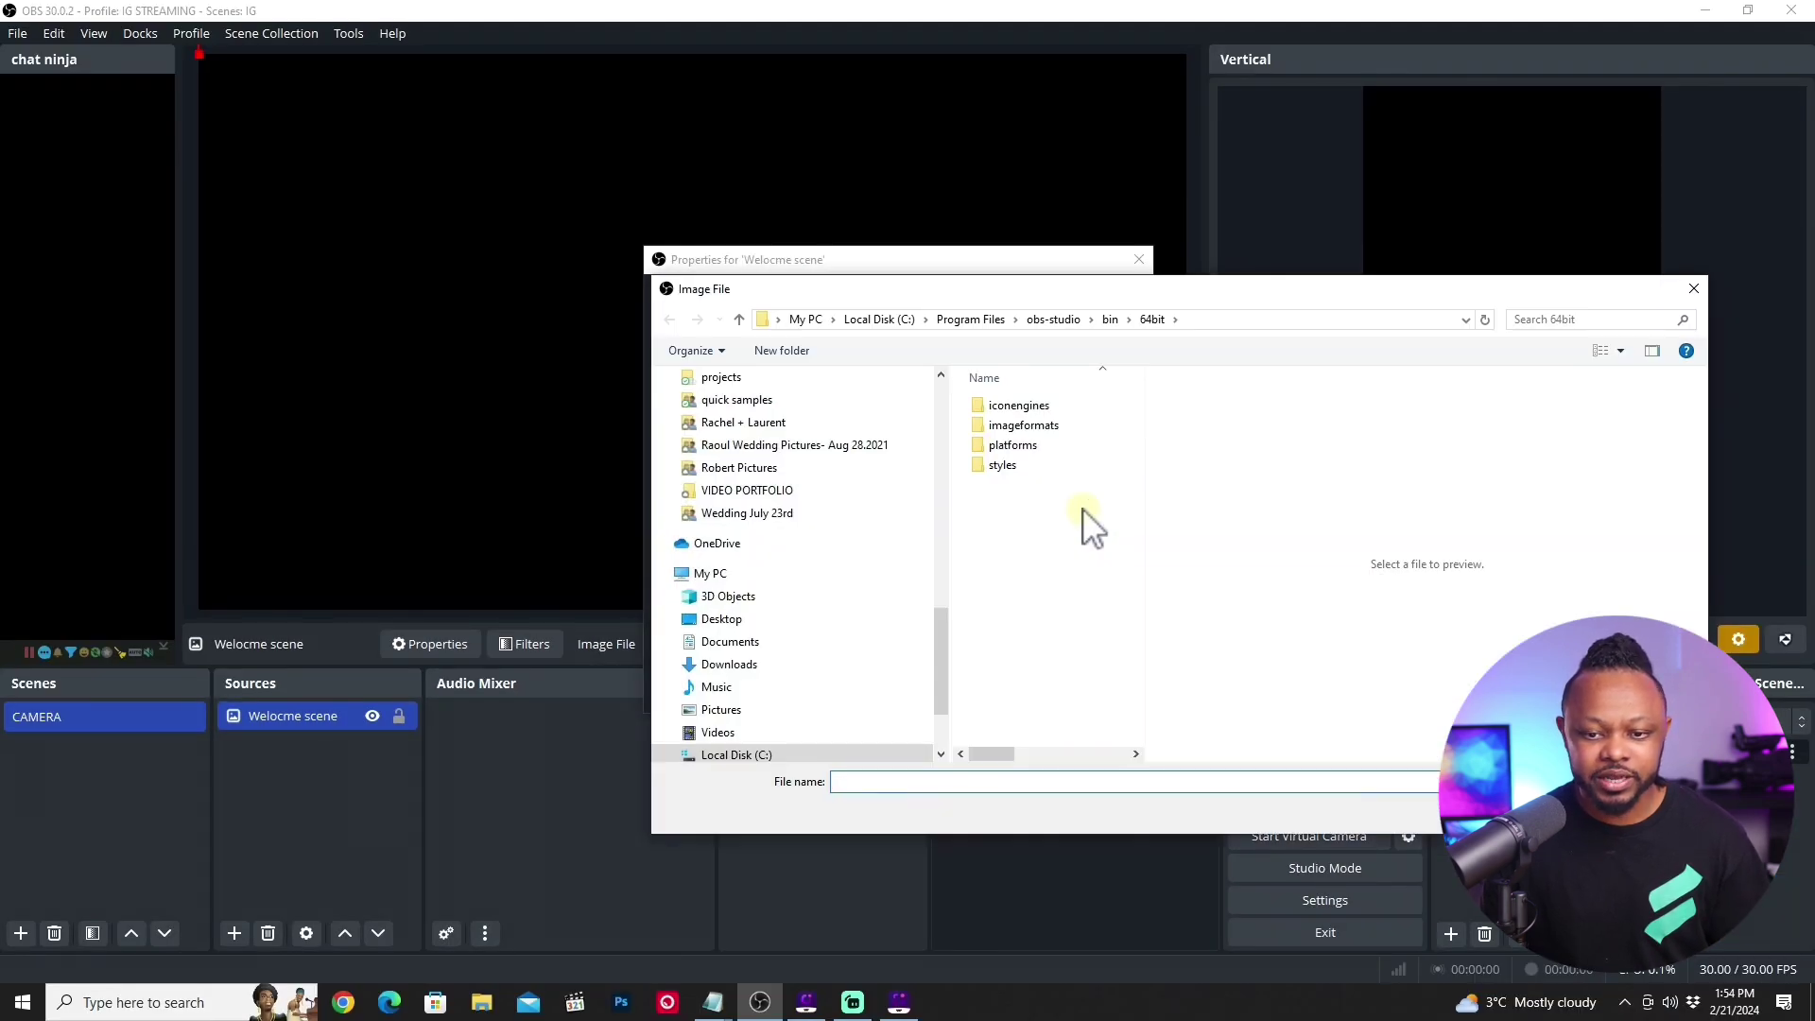
{"action": "left_click", "coordinate": [762, 620]}
{"action": "double_click", "coordinate": [1013, 550]}
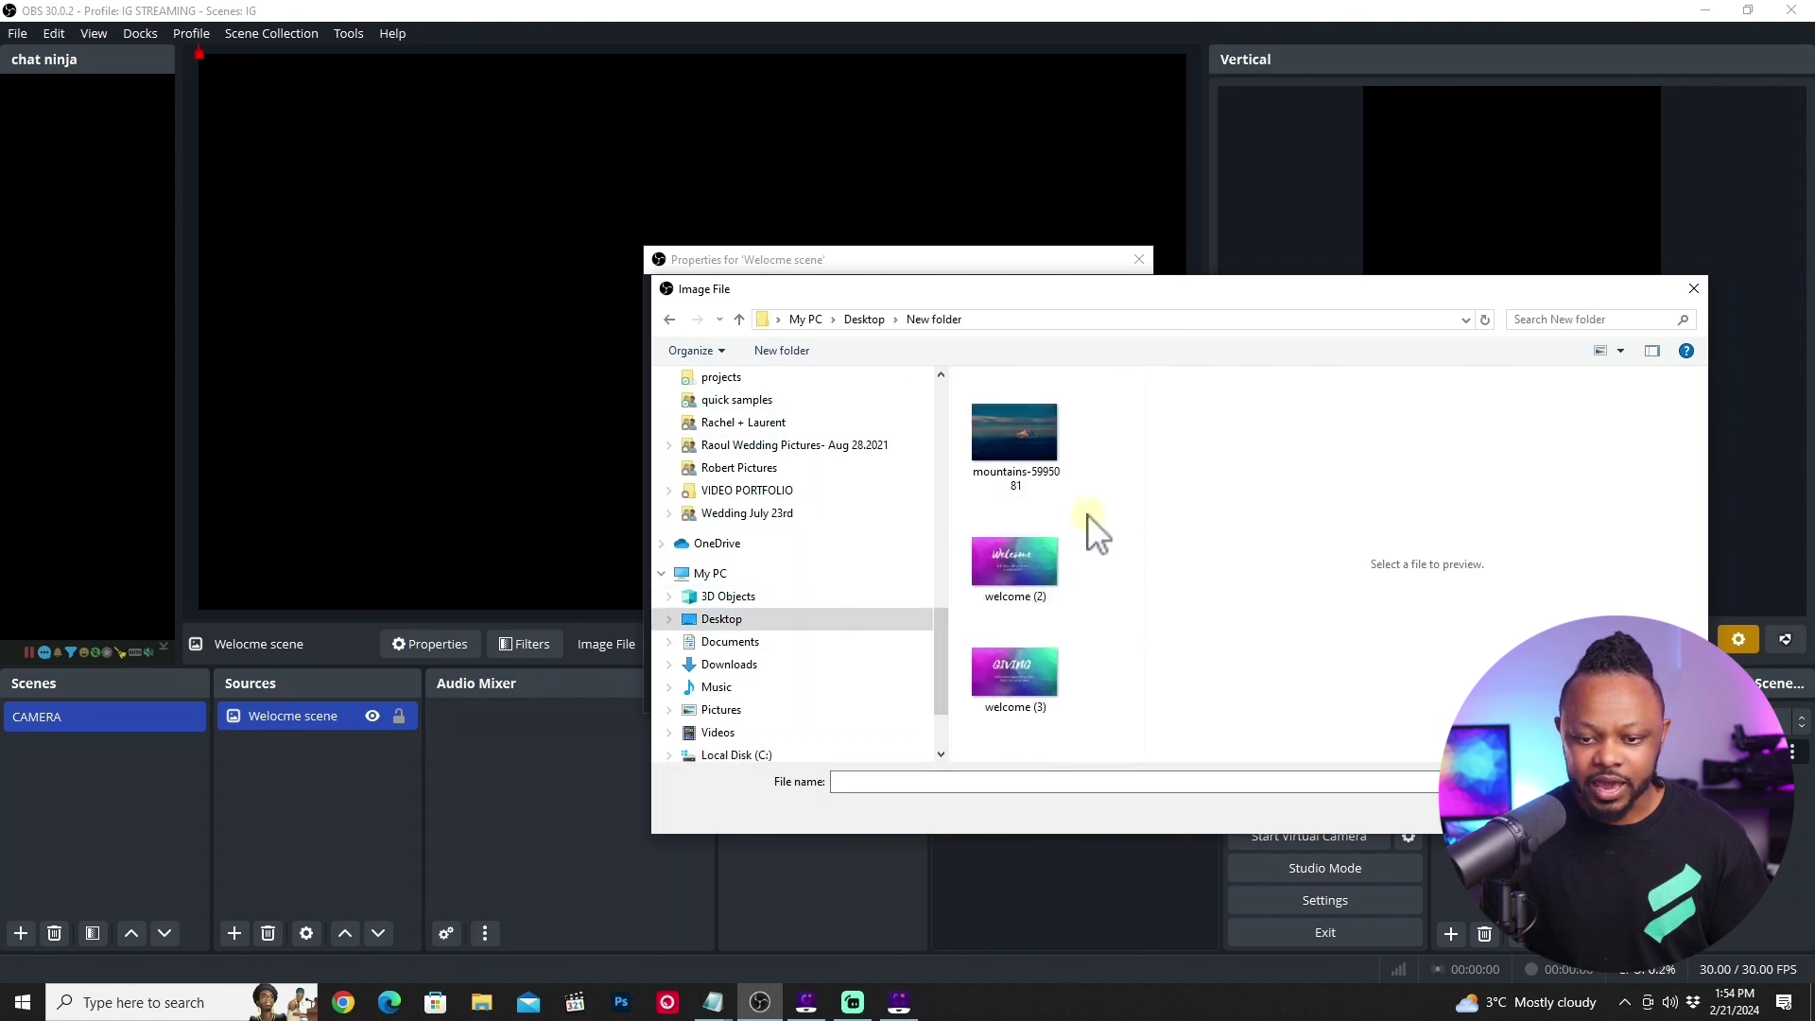
{"action": "left_click", "coordinate": [1014, 562]}
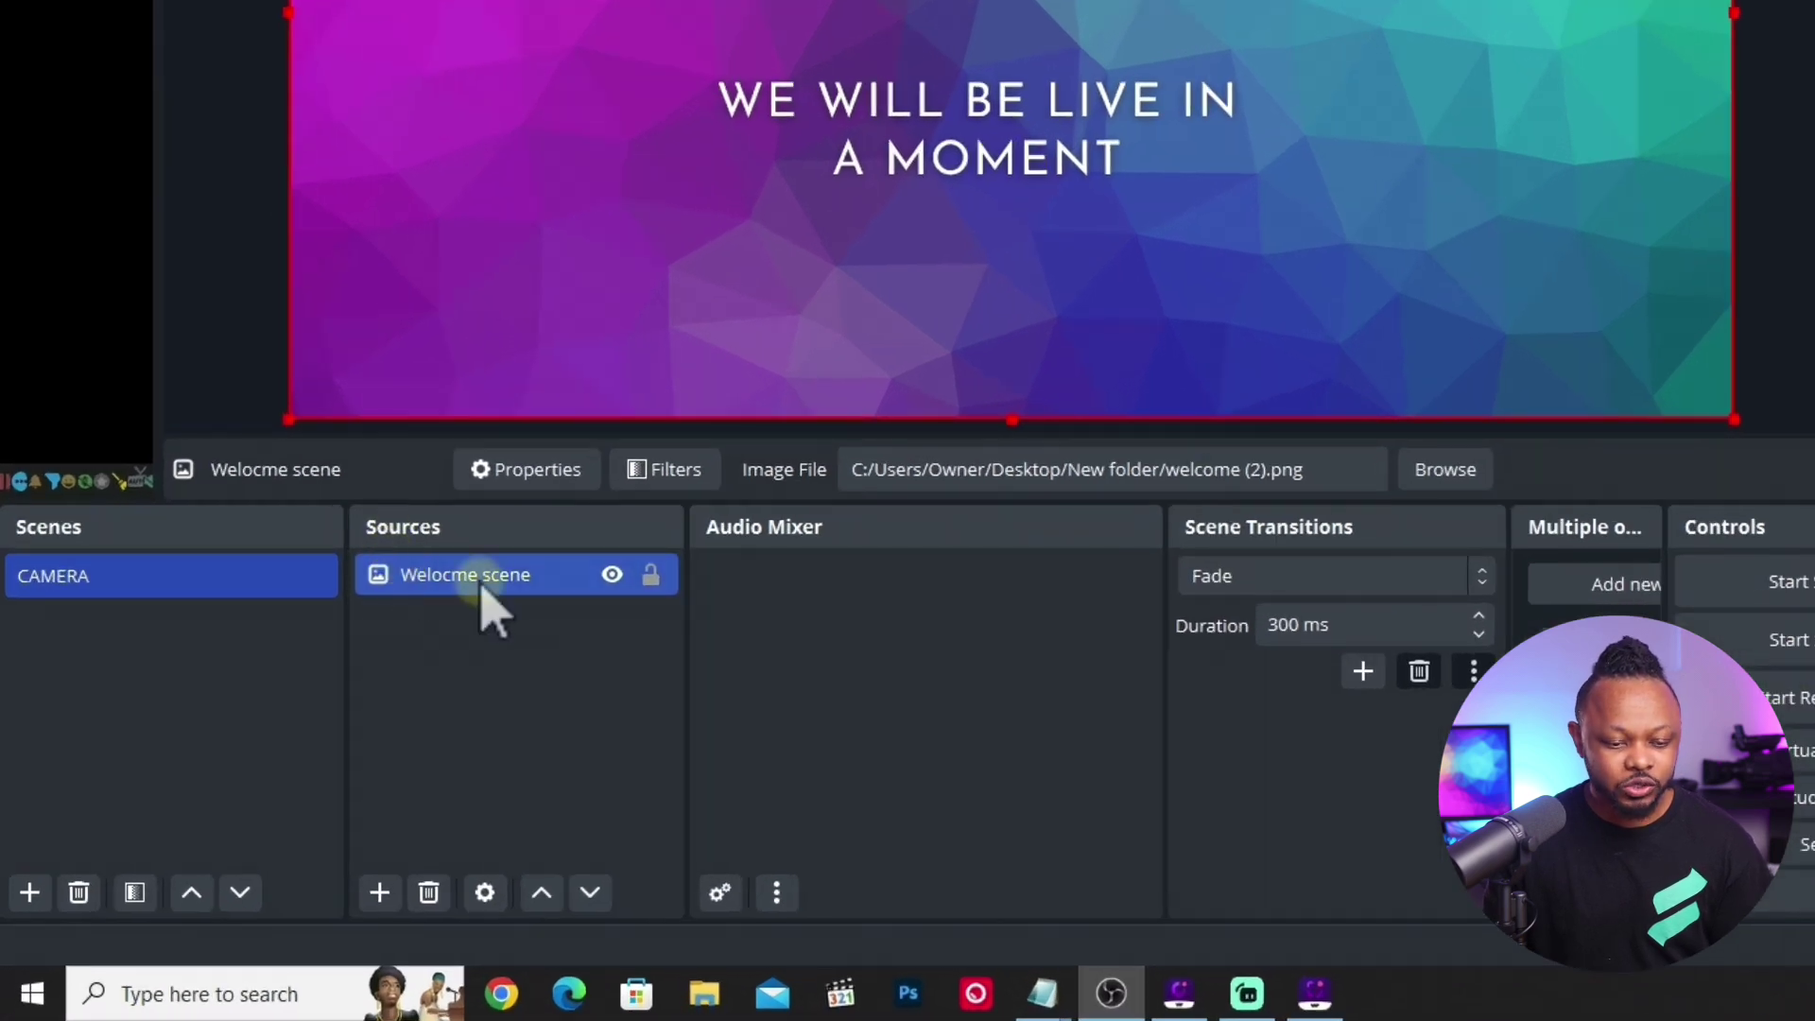
- Add a new Media Source named "music" to the CAMERA scene
{"action": "left_click", "coordinate": [378, 892]}
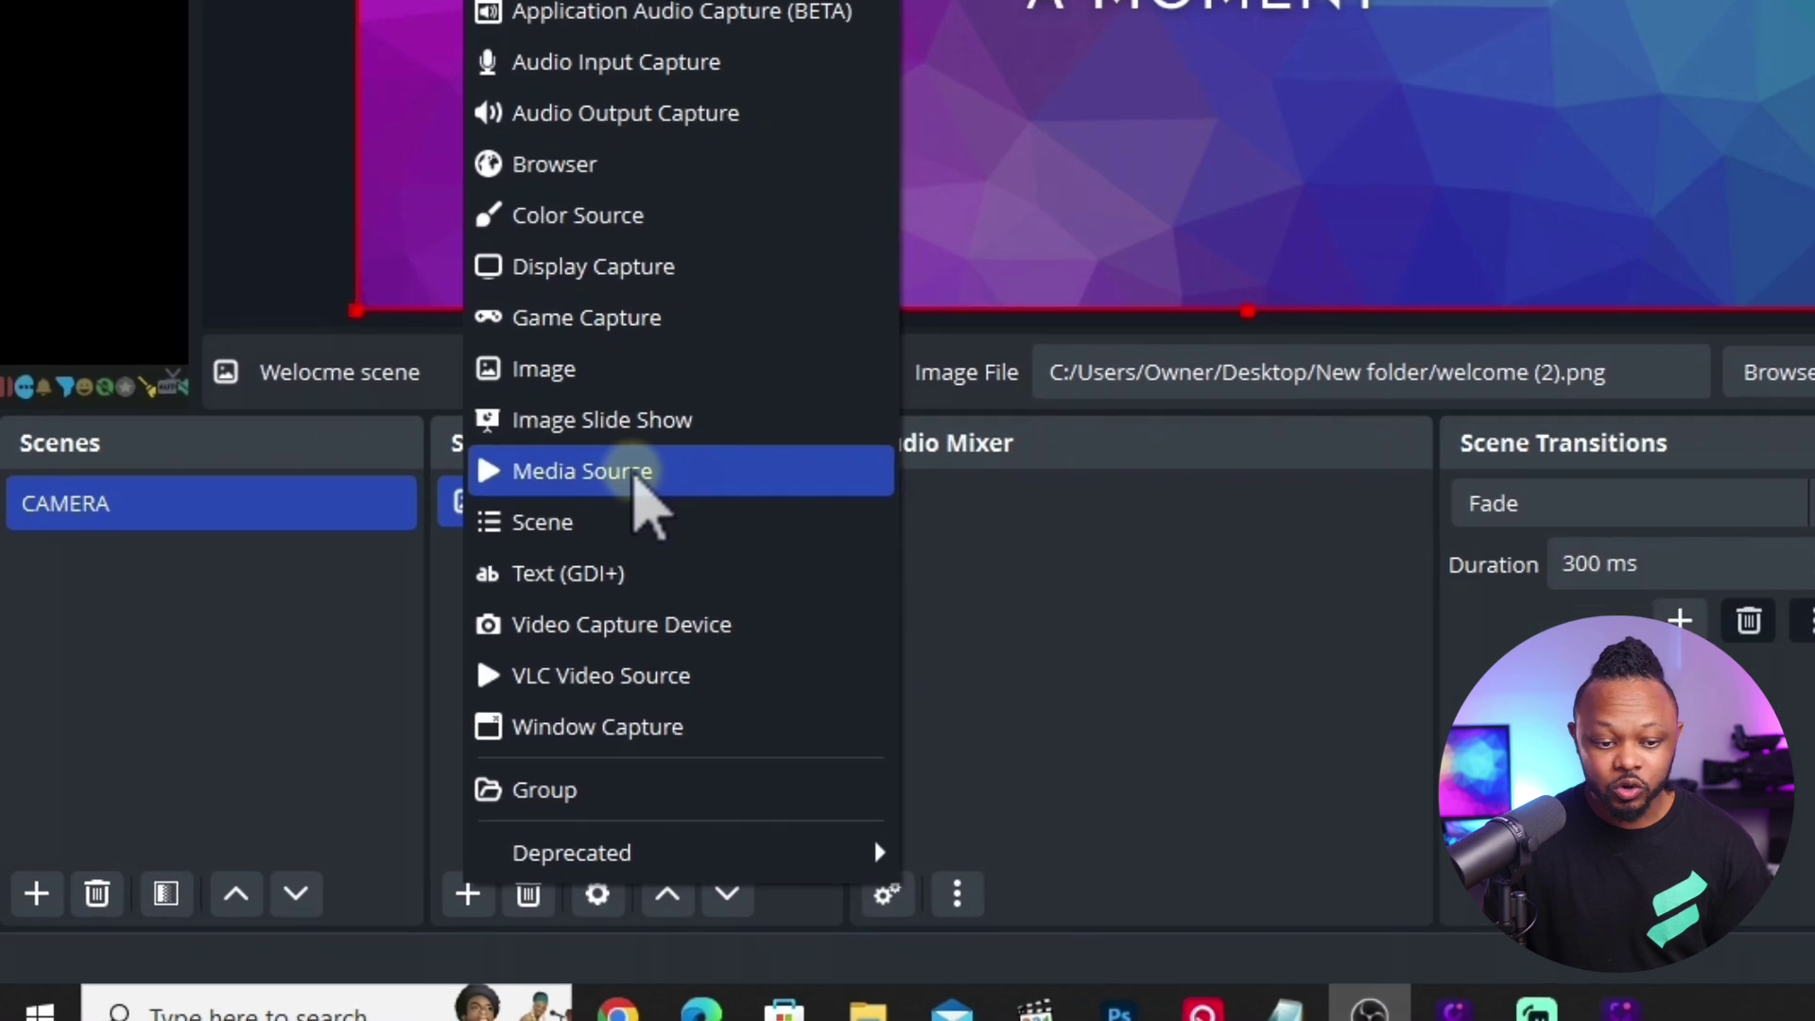
{"action": "left_click", "coordinate": [633, 478]}
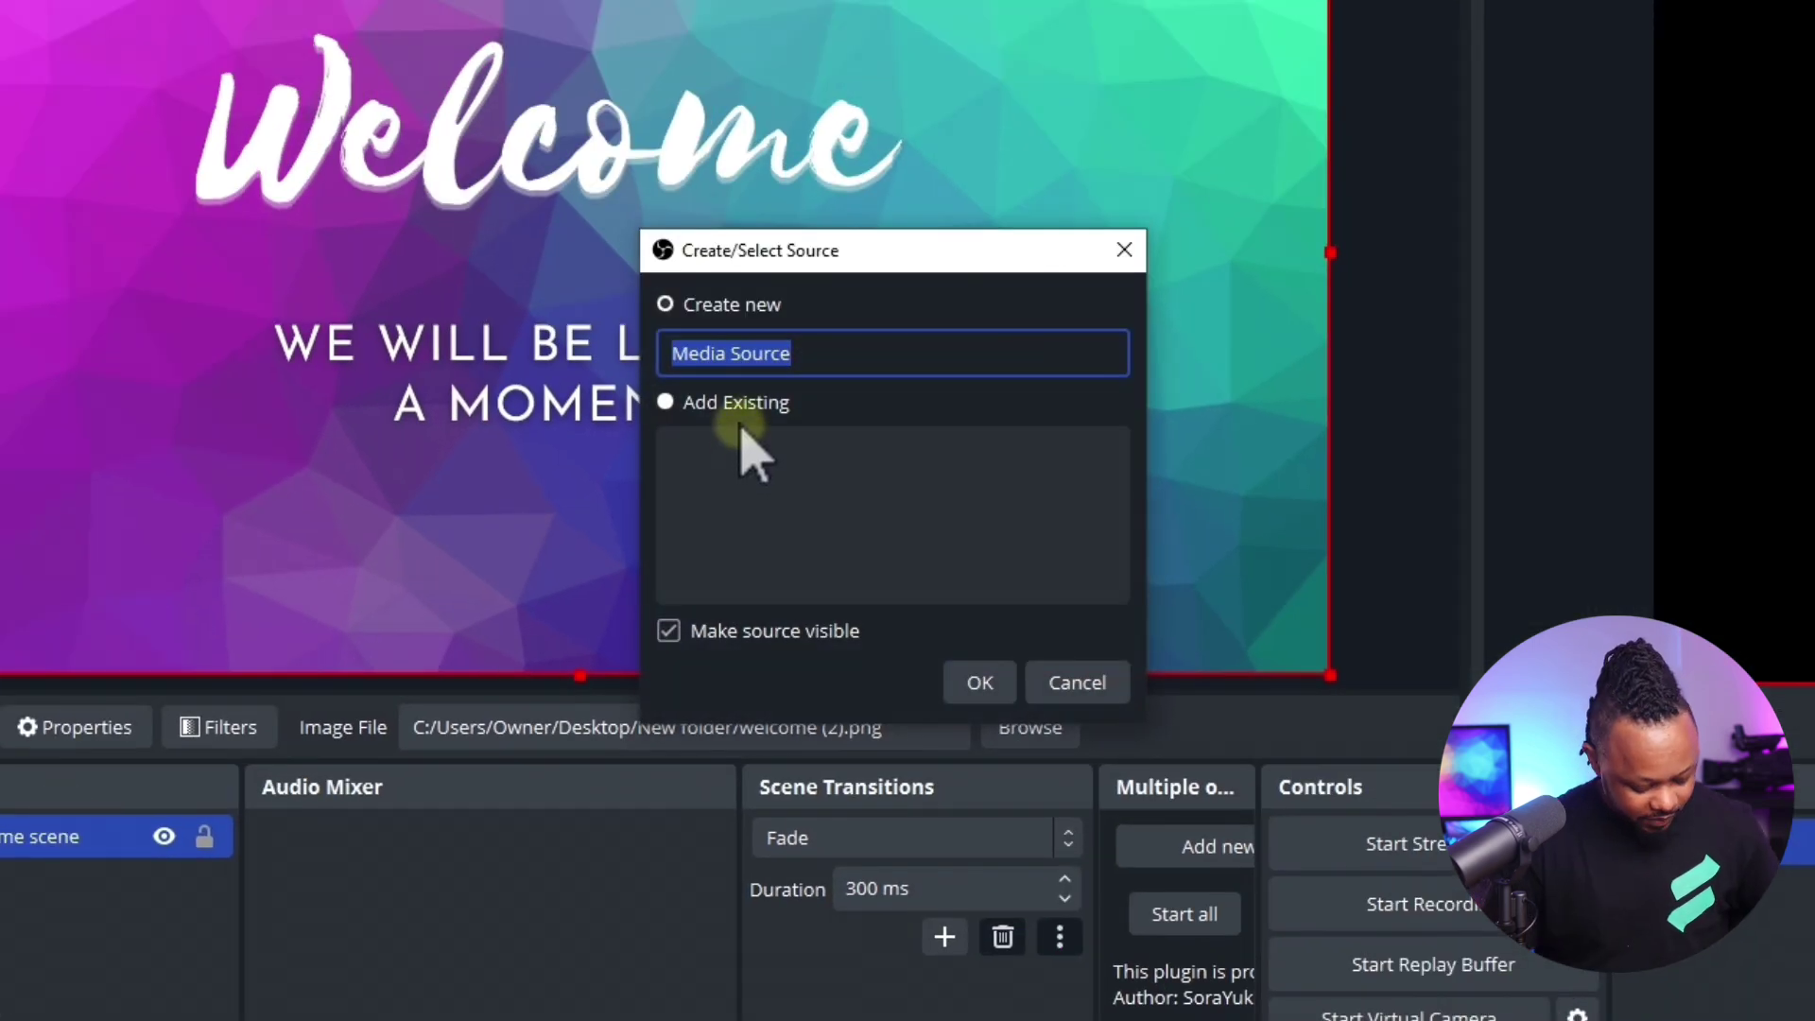
{"action": "type", "text": "music"}
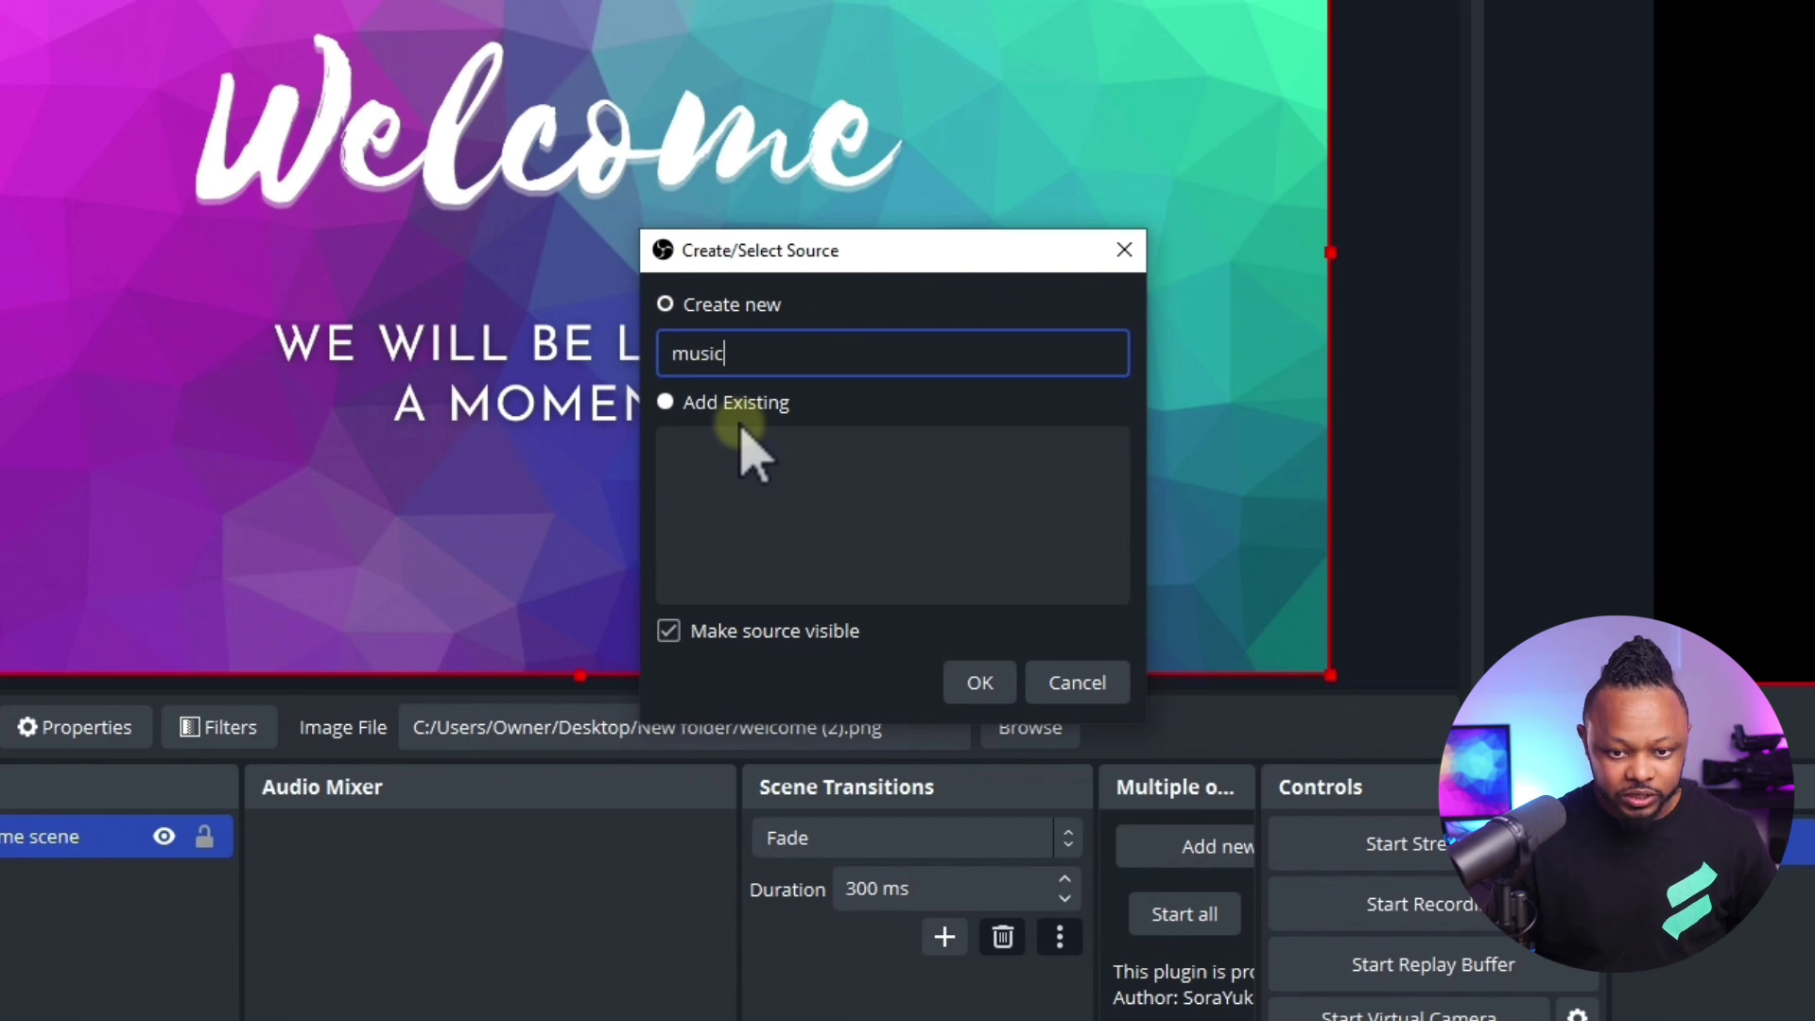
{"action": "left_click", "coordinate": [980, 682]}
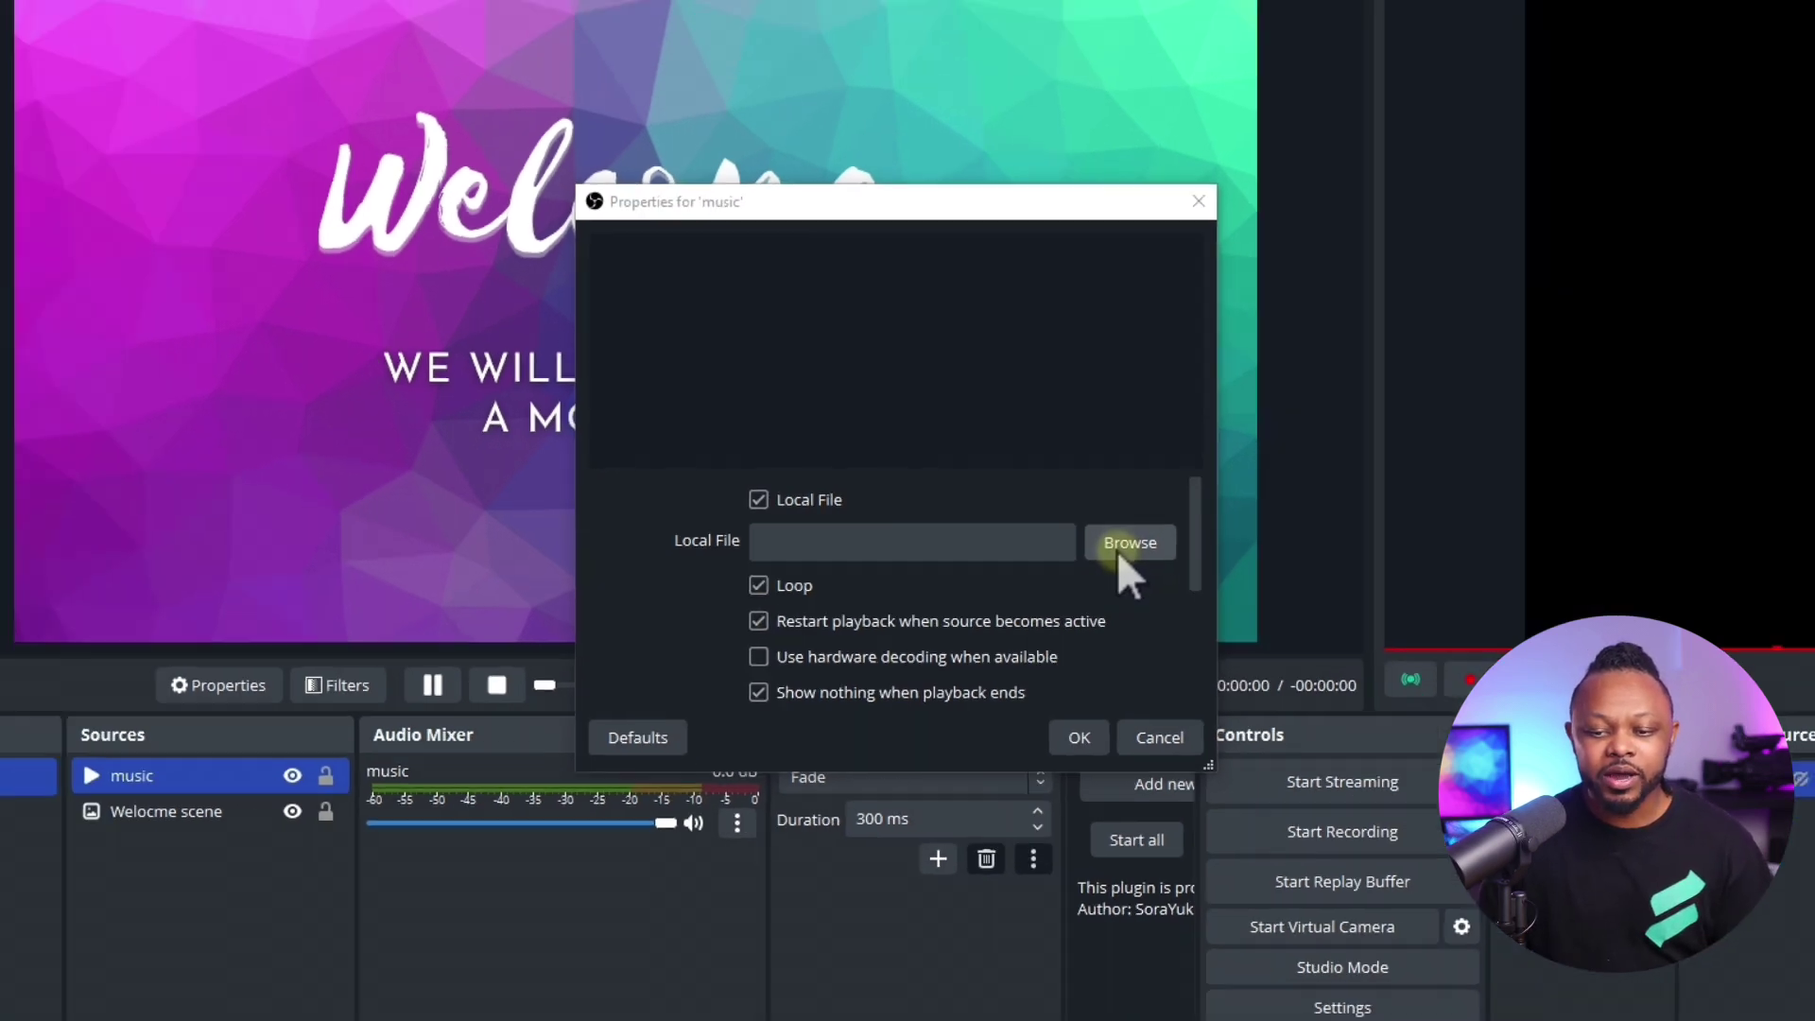
- Assign the file "ES_Shakedown - Lofive (1)" from the EPIDEMIC MUSIC folder to the music source and accept its properties
{"action": "left_click", "coordinate": [1172, 558]}
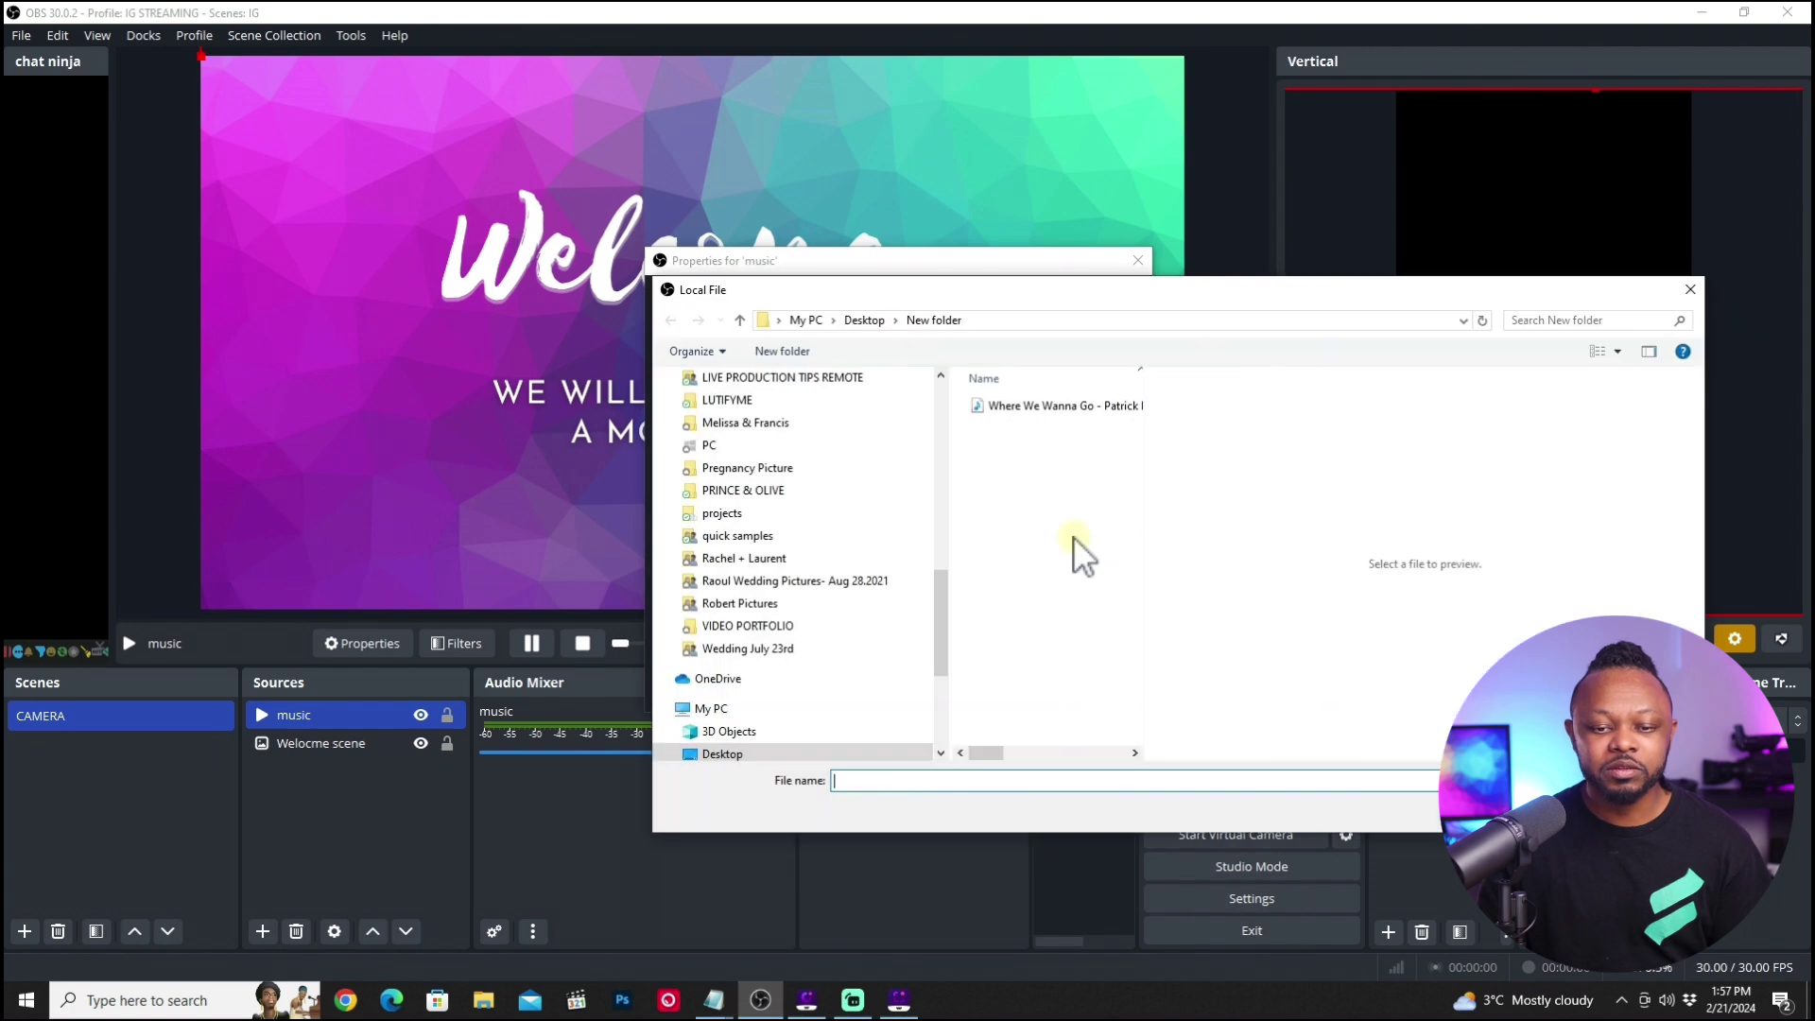
{"action": "left_click", "coordinate": [723, 574]}
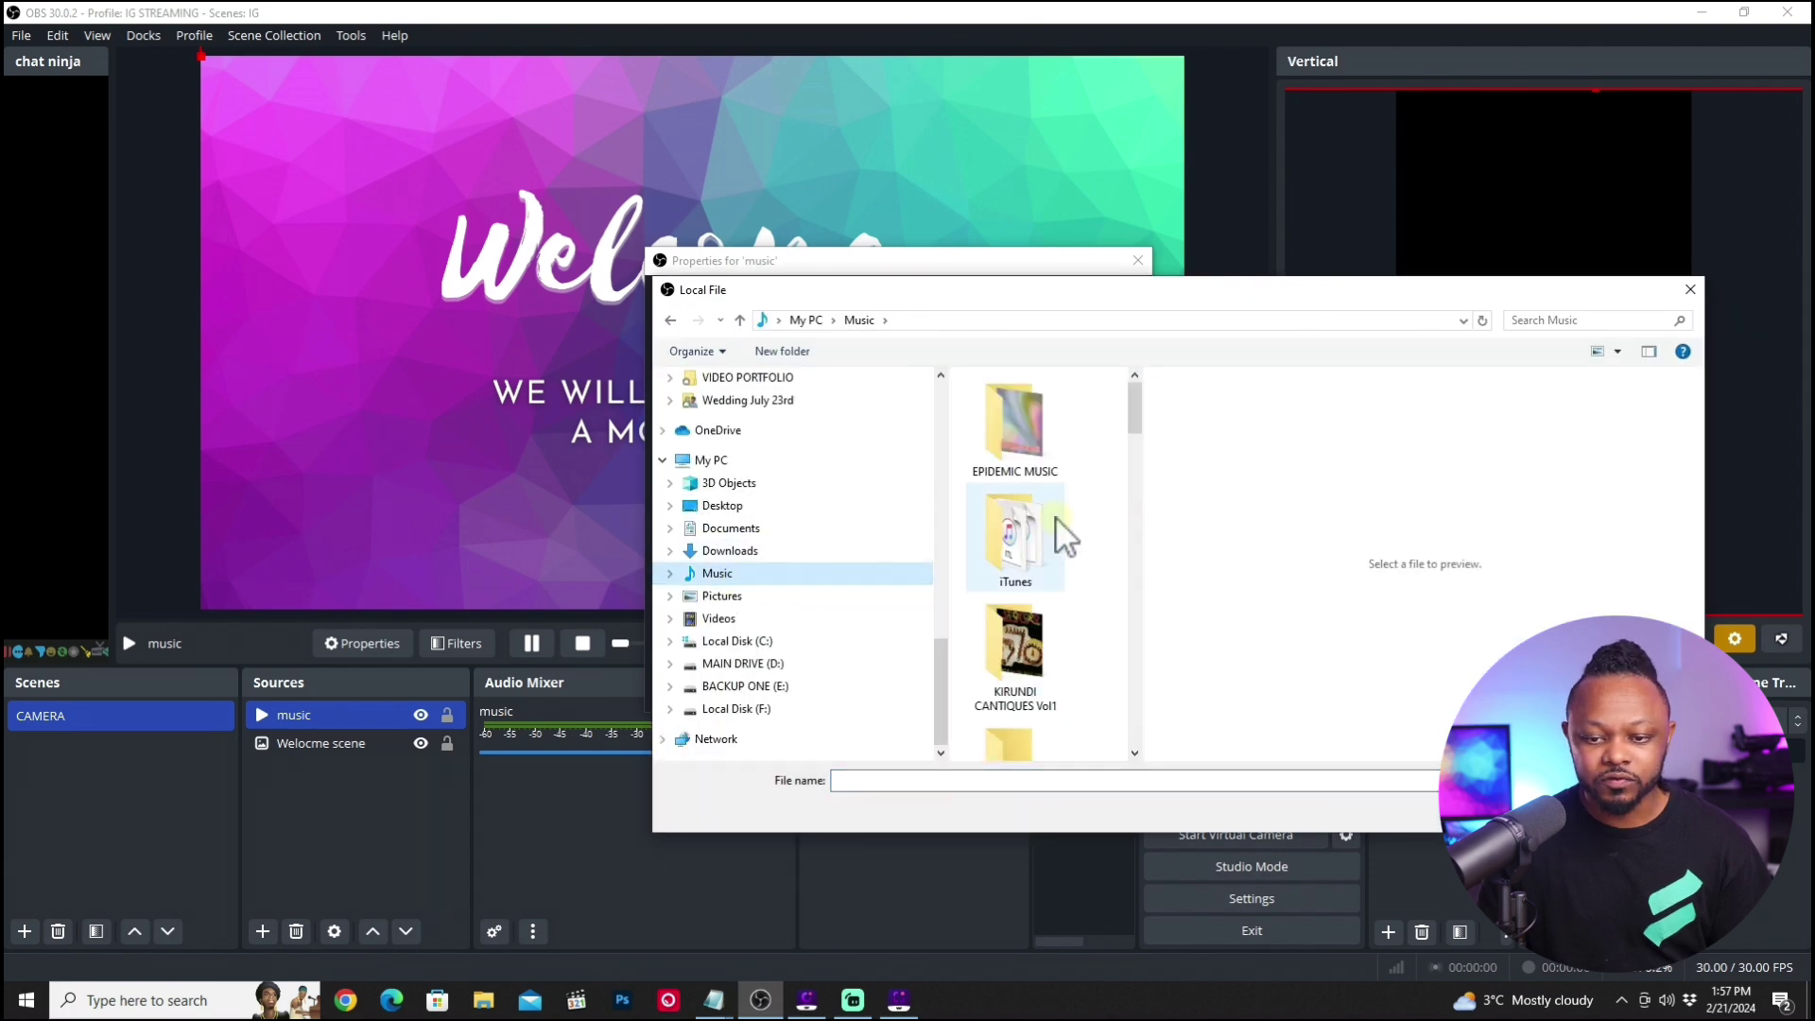
{"action": "double_click", "coordinate": [1016, 411]}
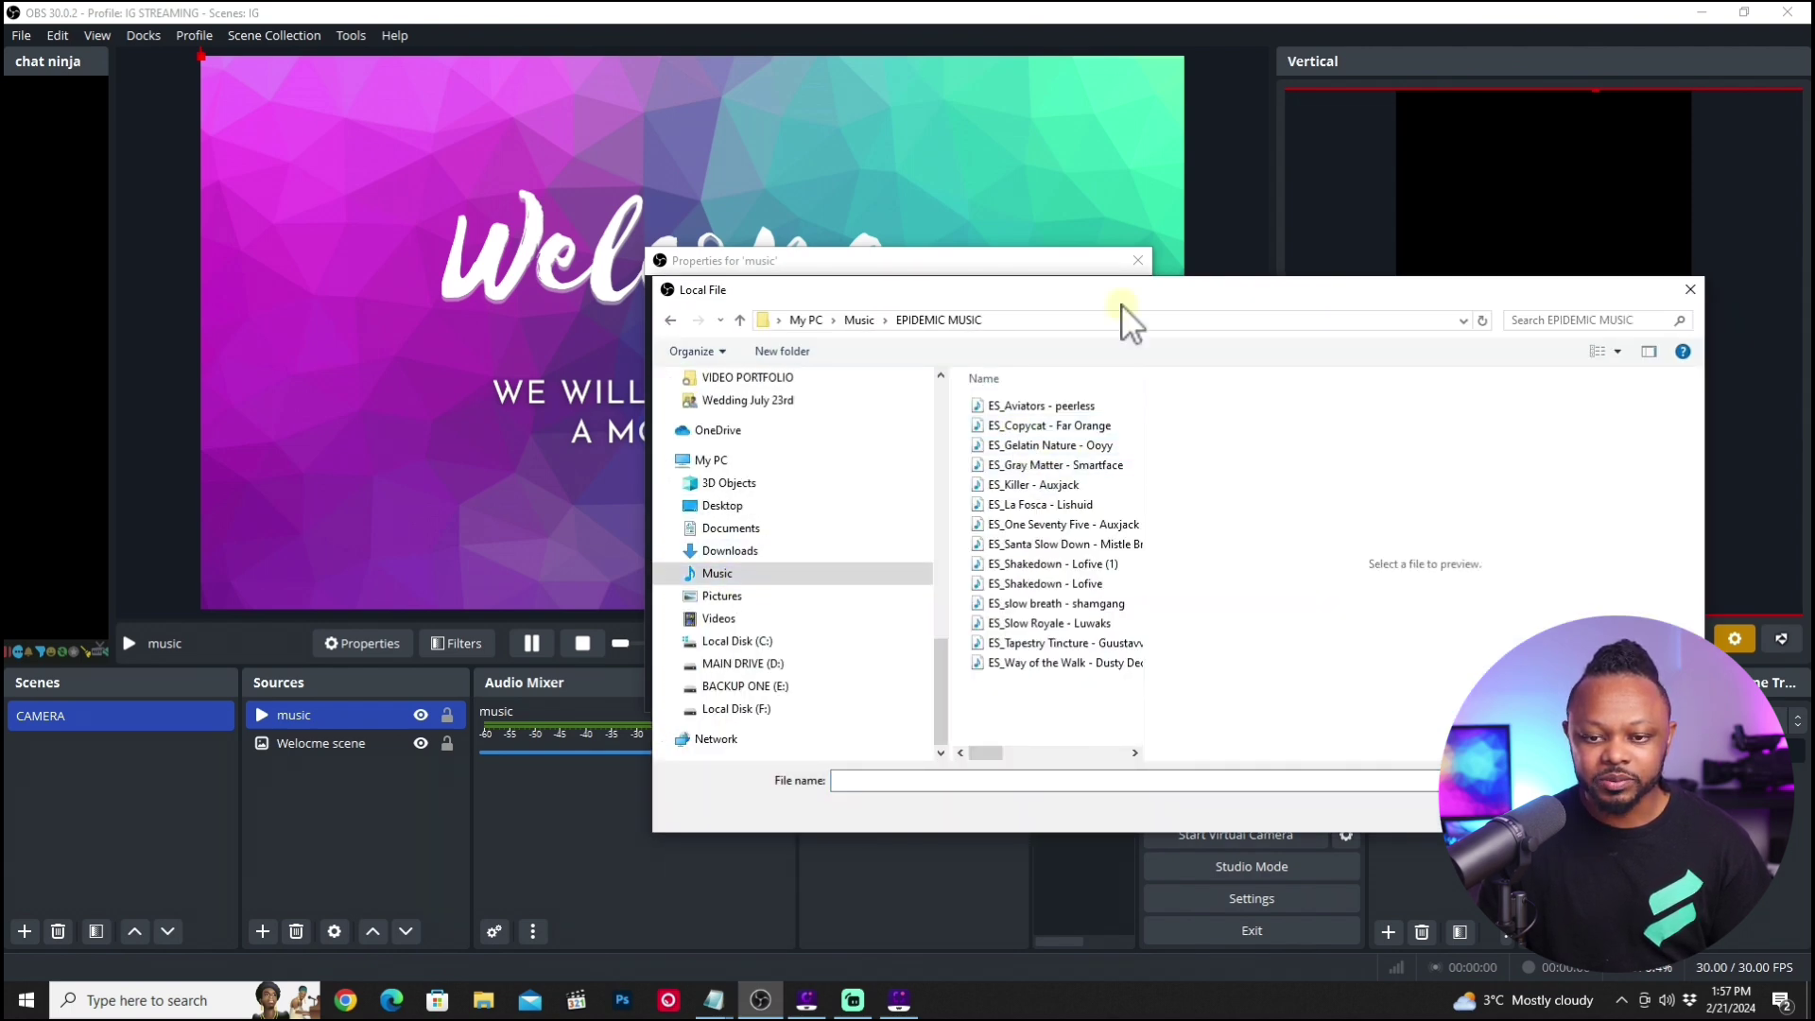
{"action": "left_click_drag", "start_coordinate": [1125, 293], "coordinate": [837, 221]}
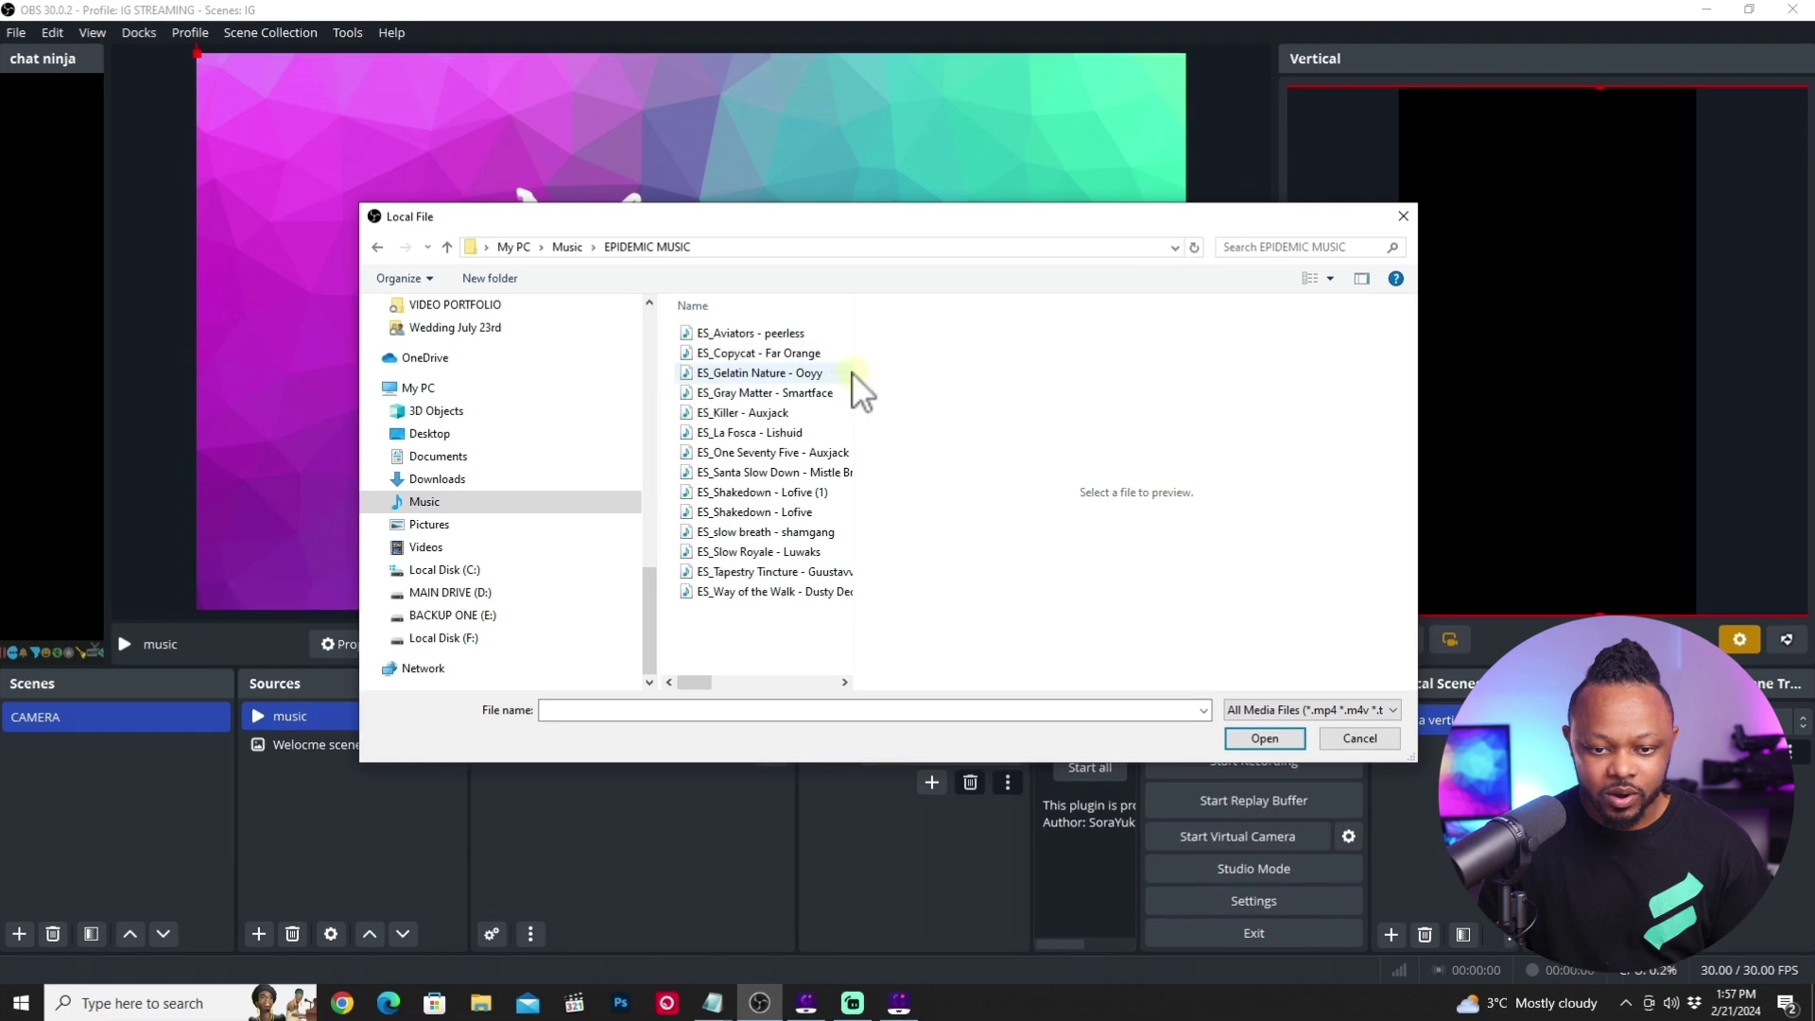
{"action": "left_click_drag", "start_coordinate": [853, 371], "coordinate": [1123, 373]}
{"action": "left_click", "coordinate": [787, 493]}
{"action": "left_click", "coordinate": [1263, 738]}
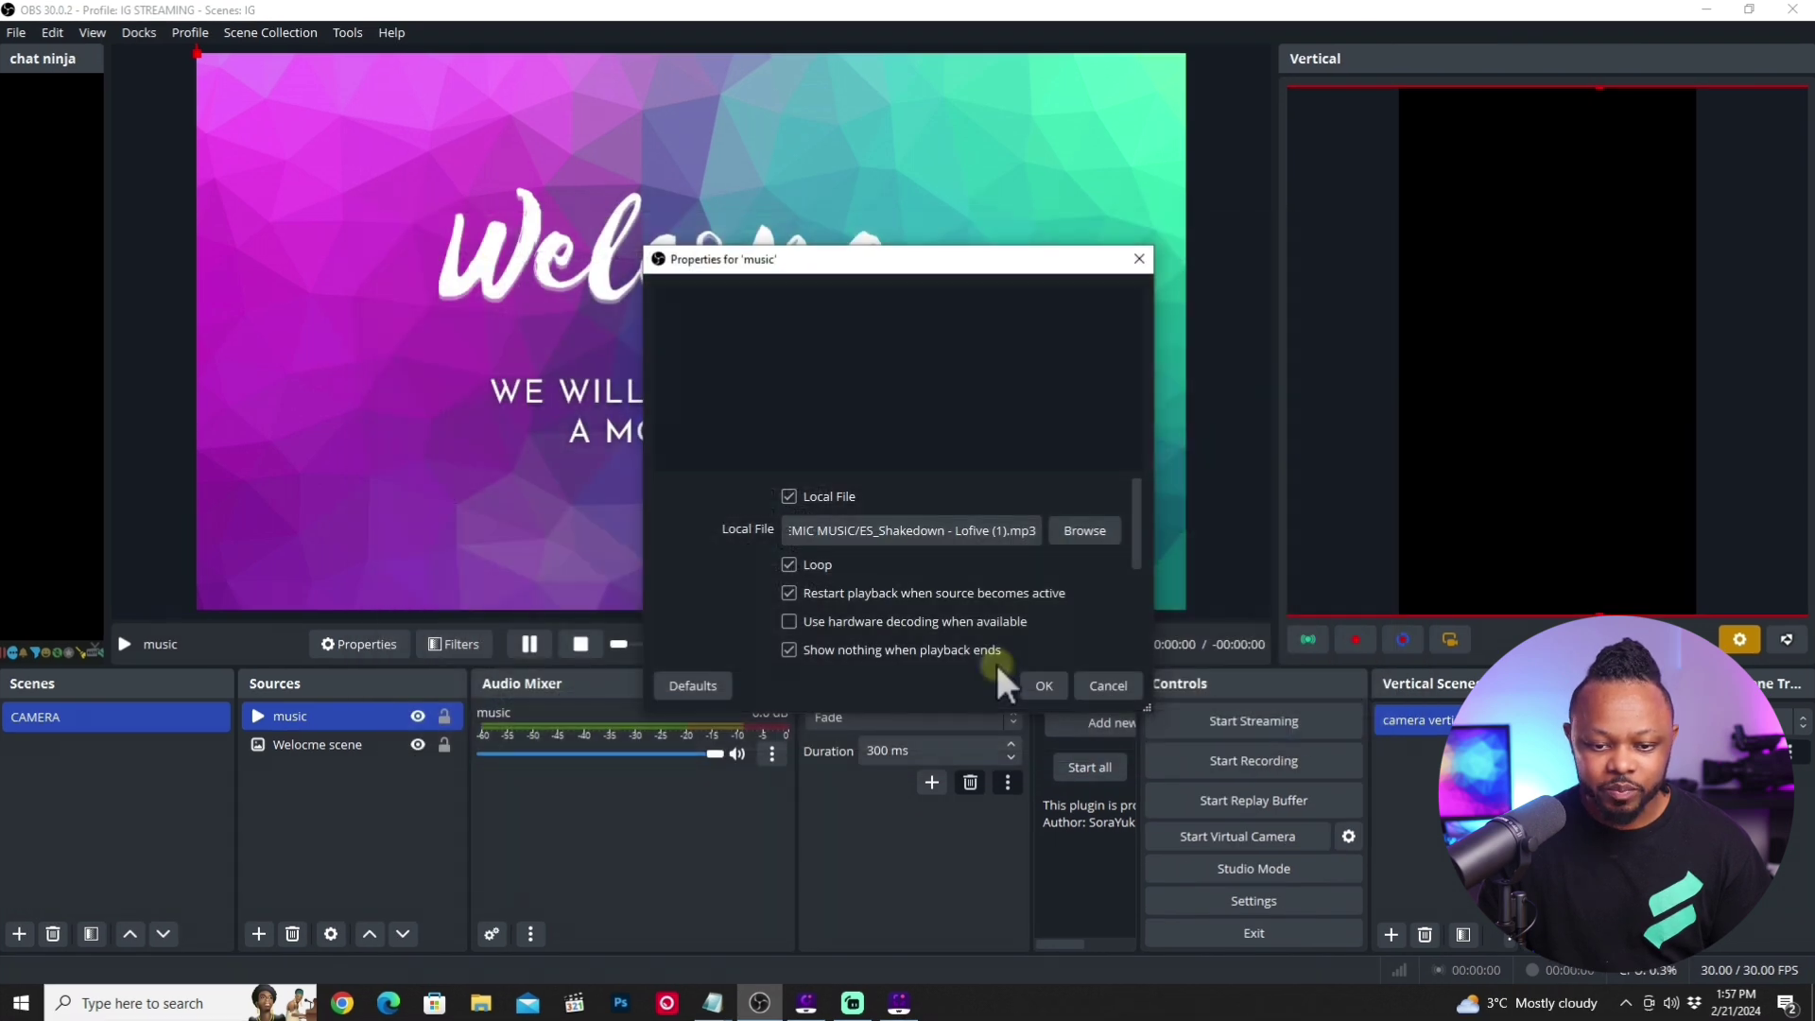
{"action": "left_click", "coordinate": [1044, 685]}
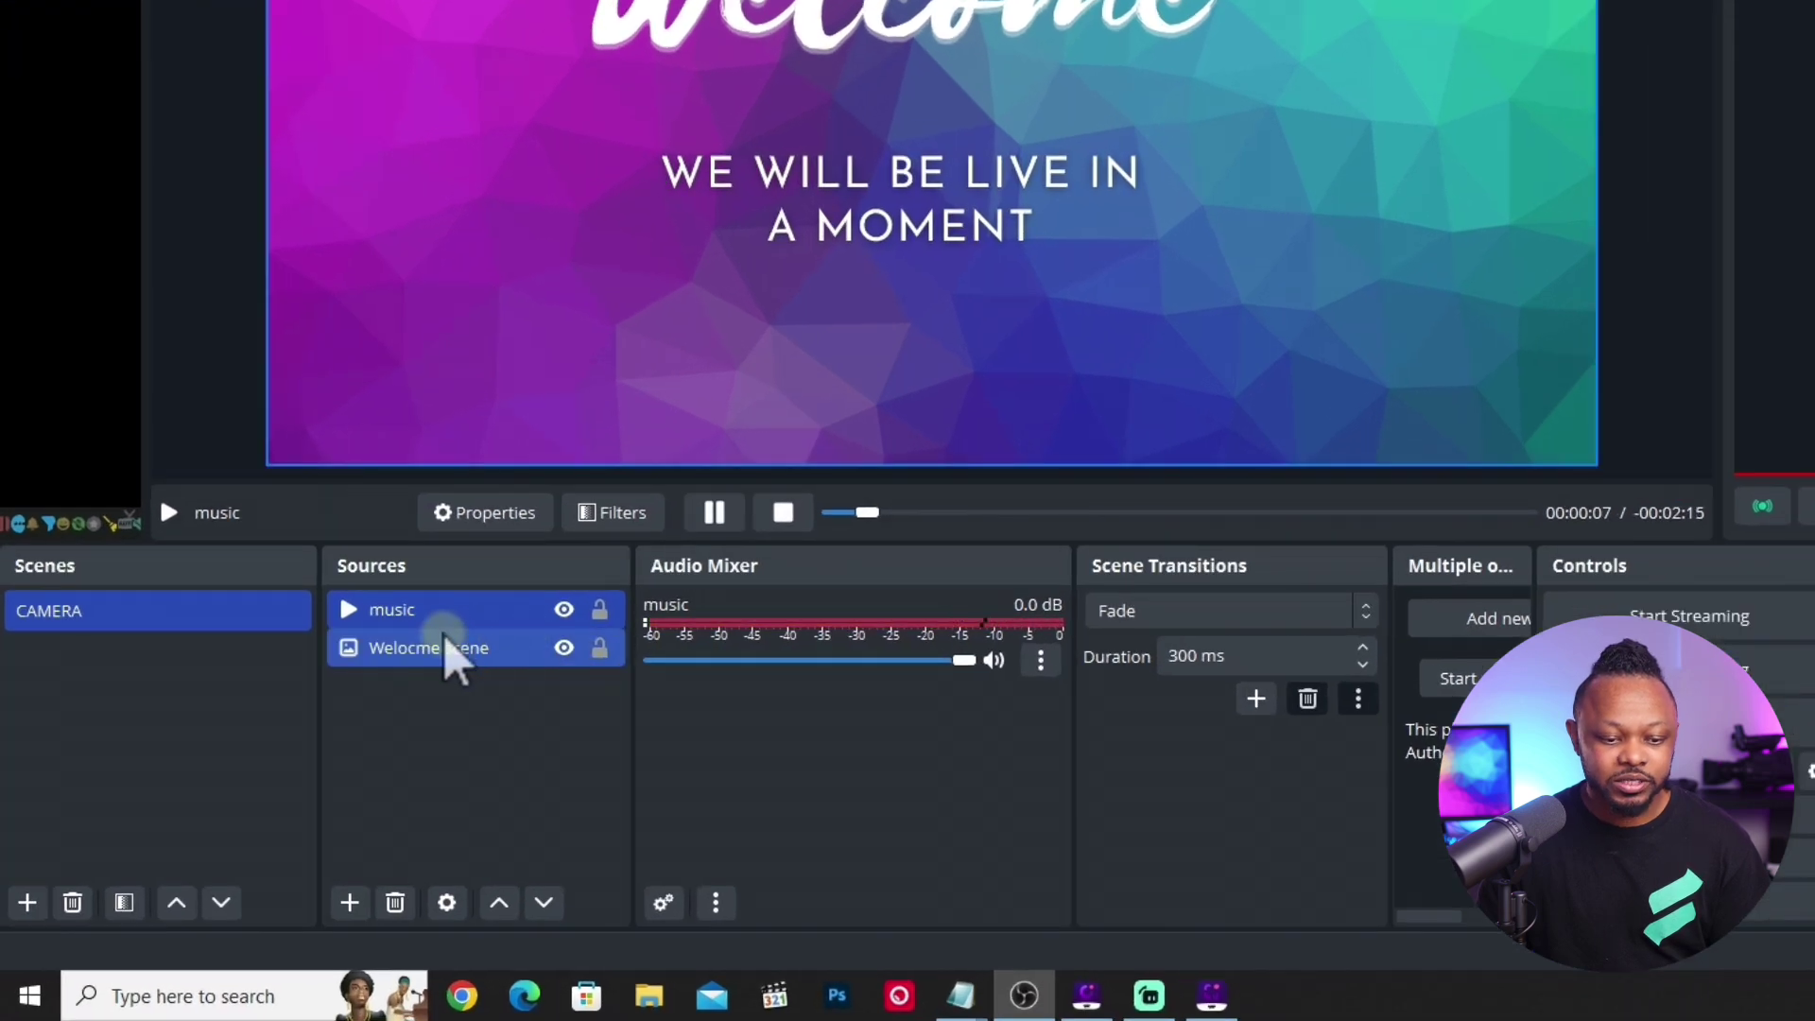
- Test the music source's playback by pausing, stopping and restarting it, then seek further into the track and pause
{"action": "left_click", "coordinate": [392, 689]}
{"action": "left_click", "coordinate": [418, 657]}
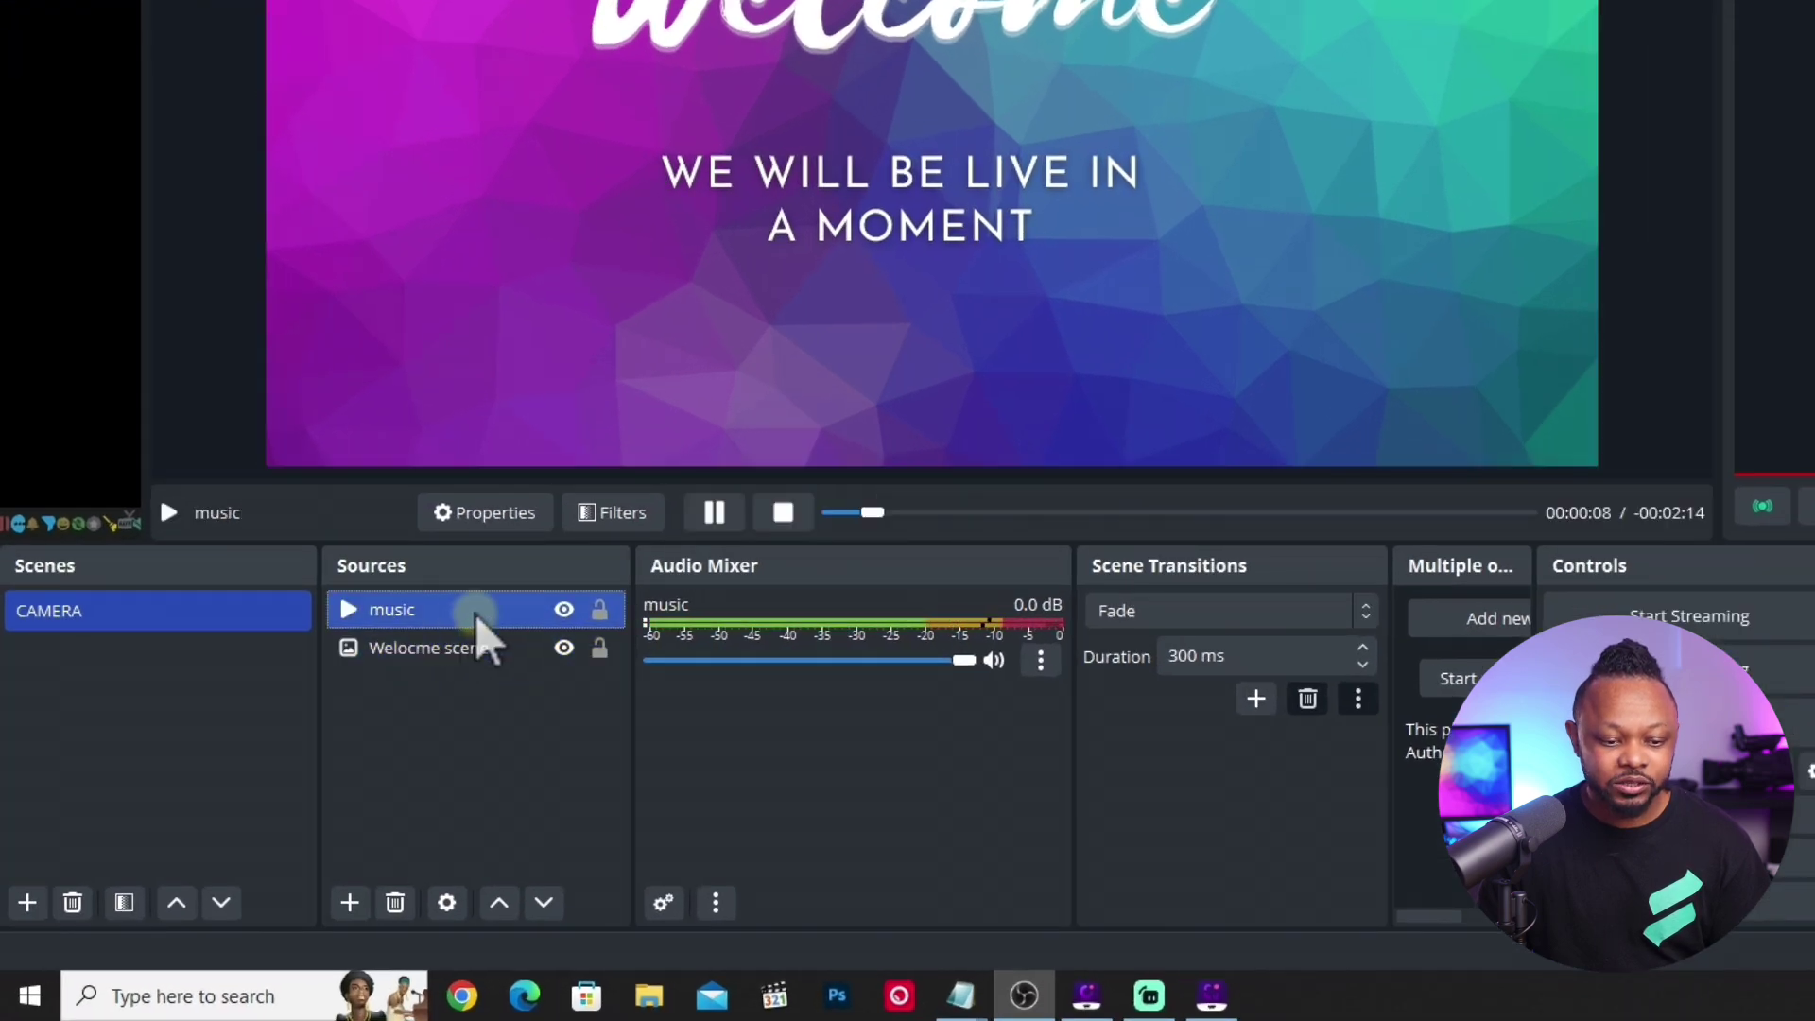
{"action": "left_click", "coordinate": [716, 528]}
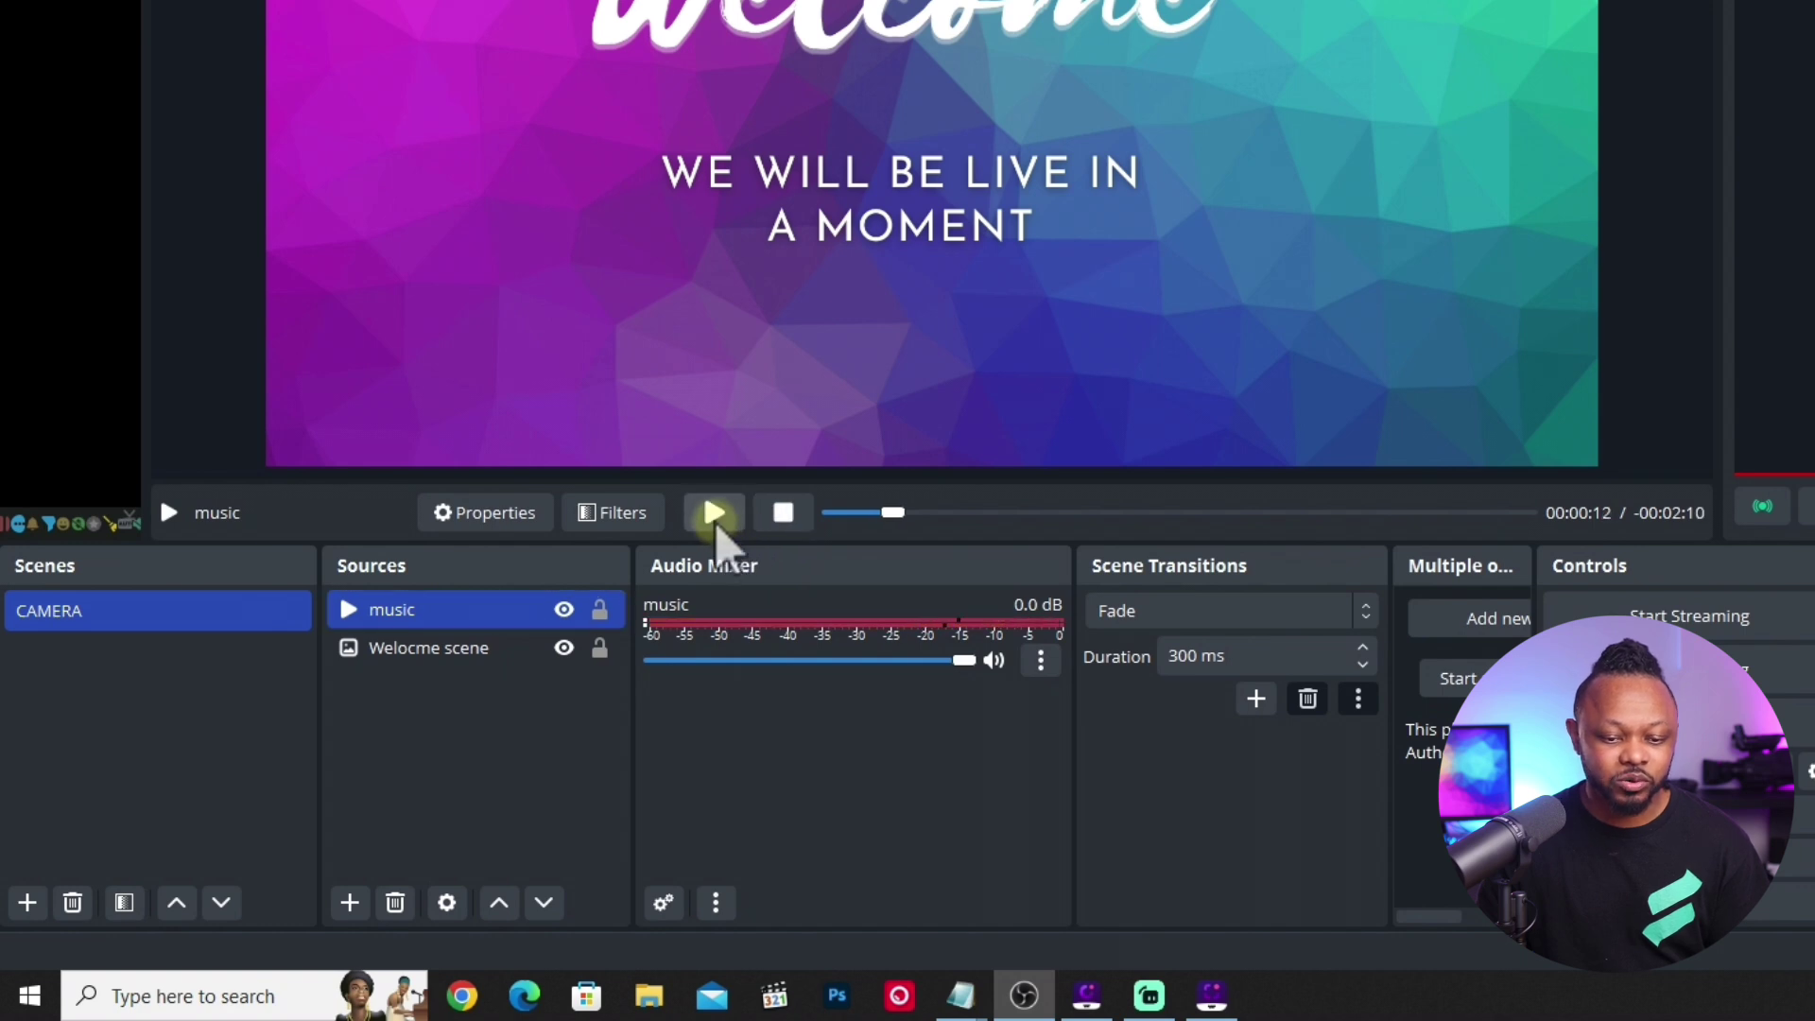
{"action": "left_click", "coordinate": [781, 518]}
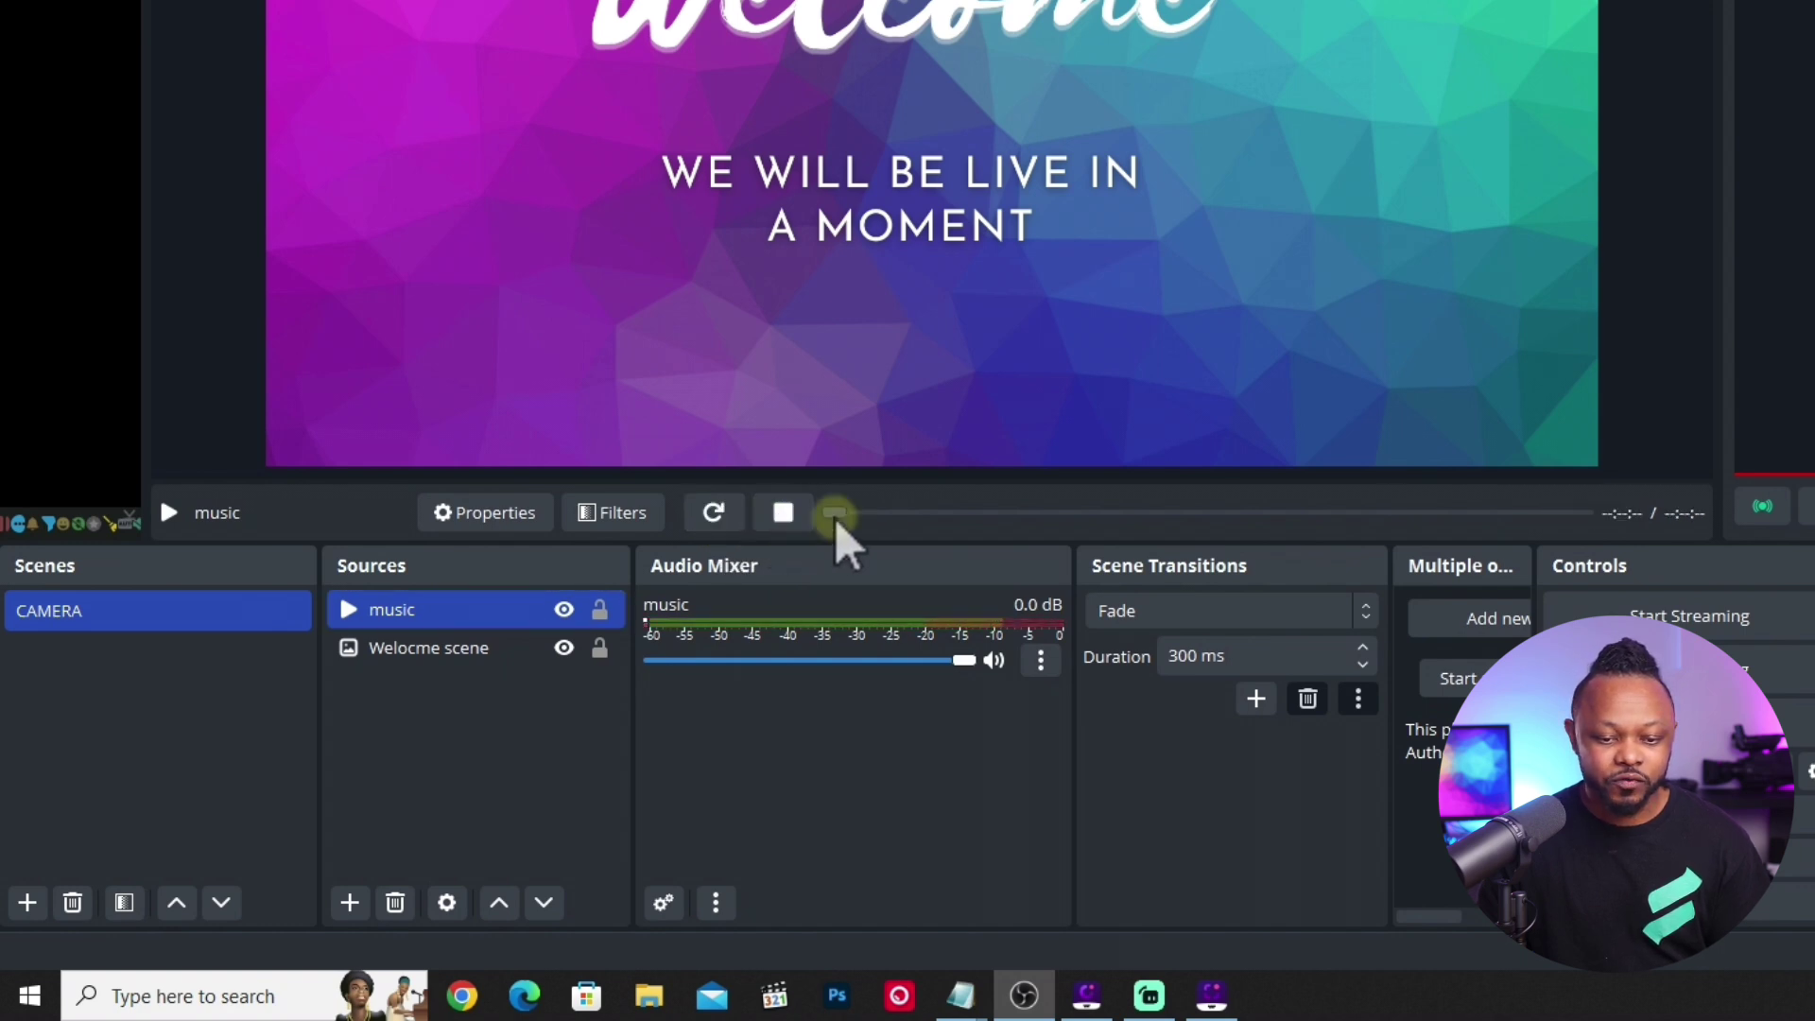
{"action": "left_click", "coordinate": [712, 512]}
{"action": "left_click_drag", "start_coordinate": [810, 511], "coordinate": [951, 510]}
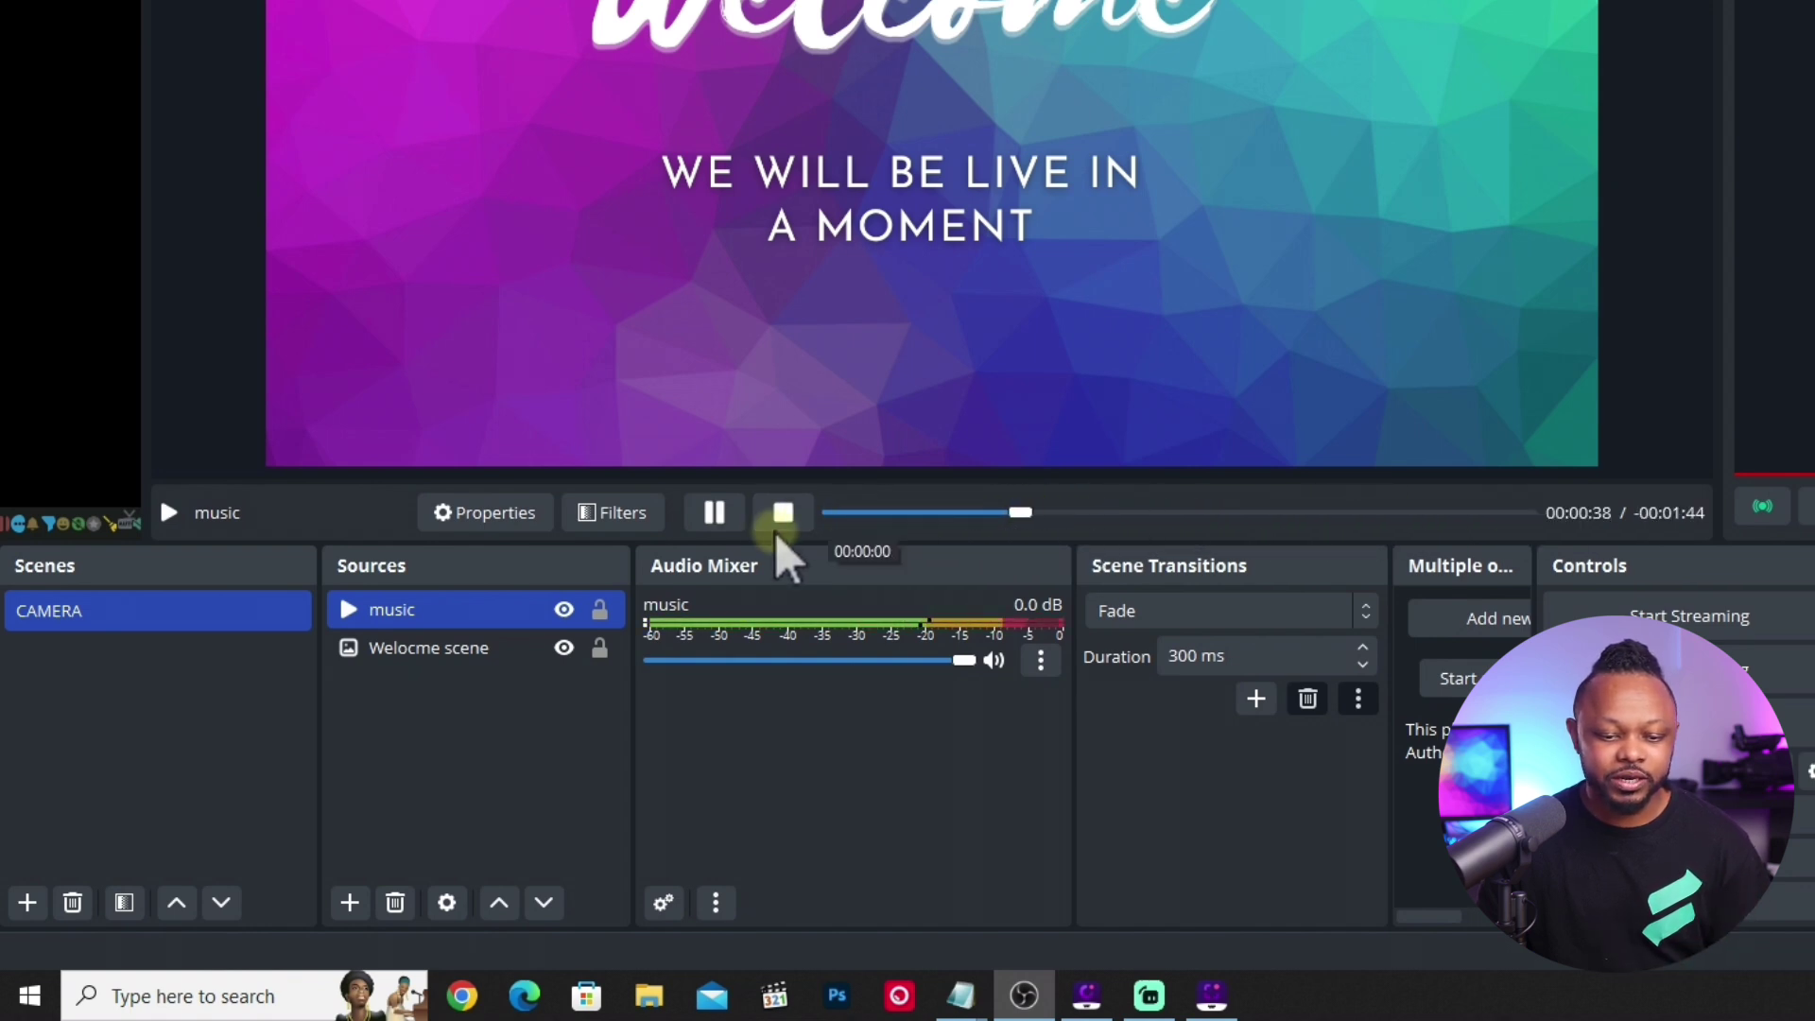
{"action": "left_click", "coordinate": [718, 517]}
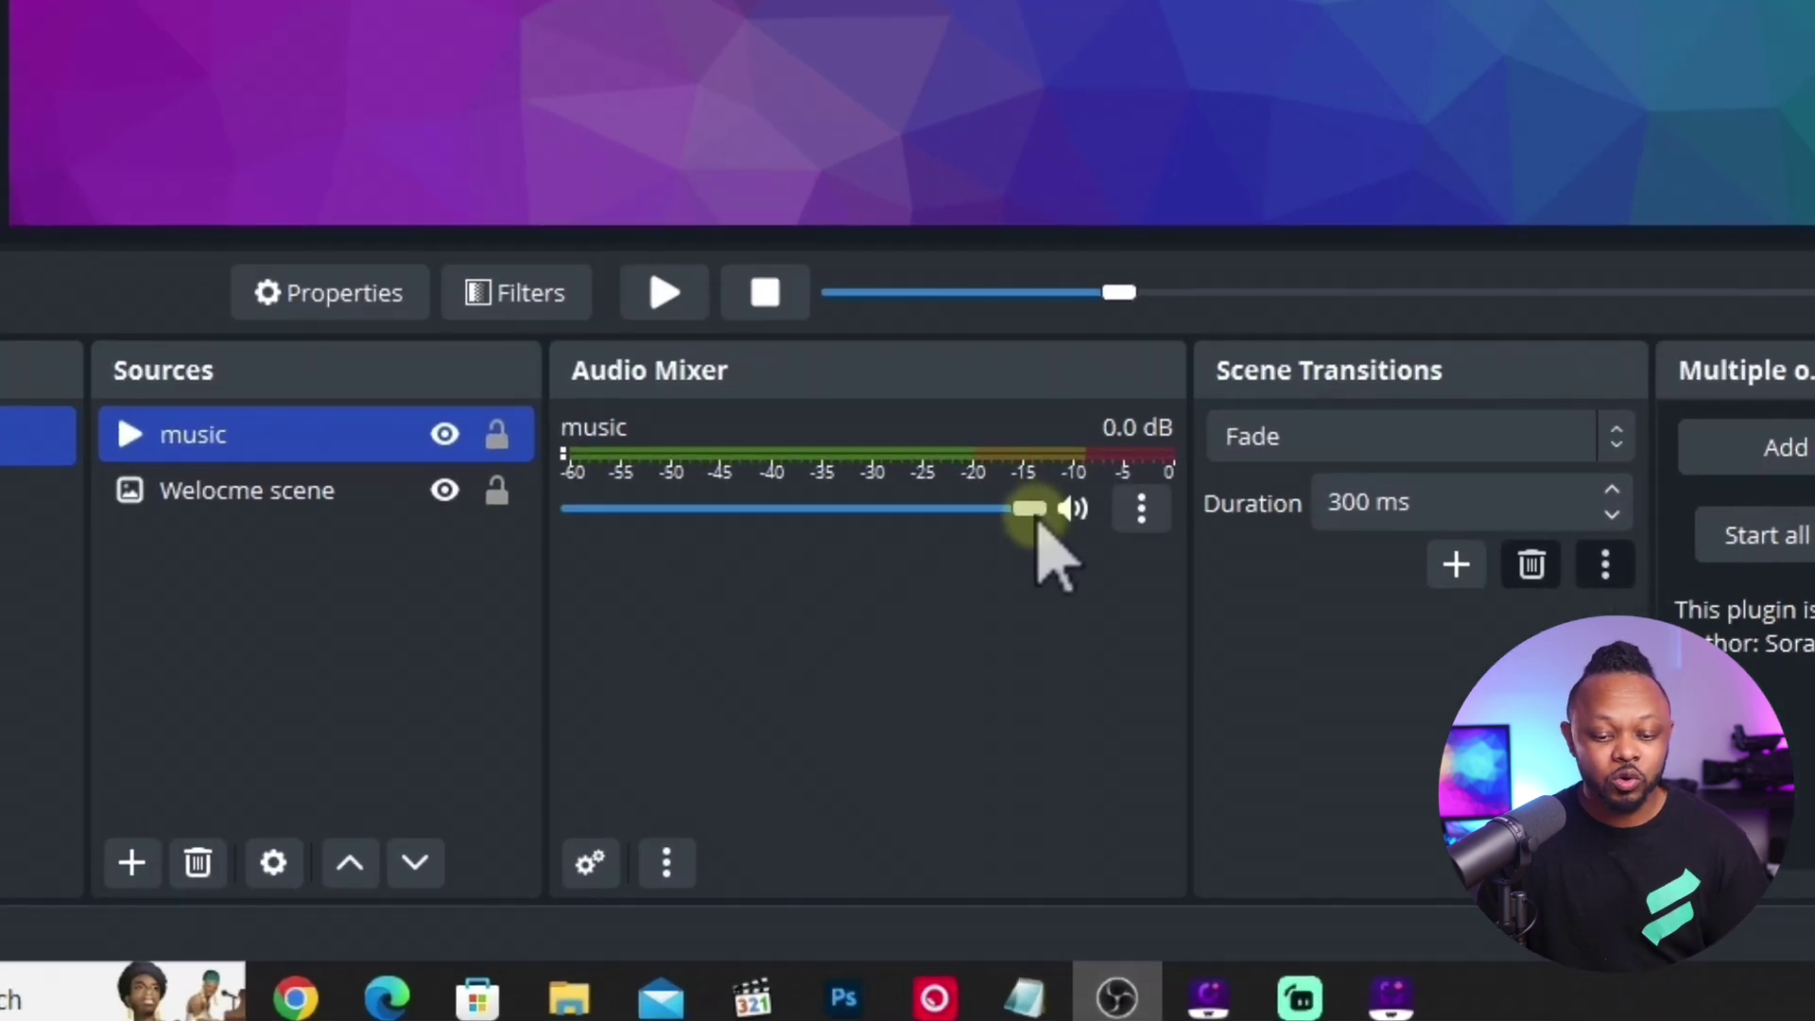
- Lower the music source's volume in the mixer to about -3.8 dB
{"action": "left_click_drag", "start_coordinate": [960, 665], "coordinate": [736, 665]}
{"action": "left_click_drag", "start_coordinate": [696, 514], "coordinate": [909, 510]}
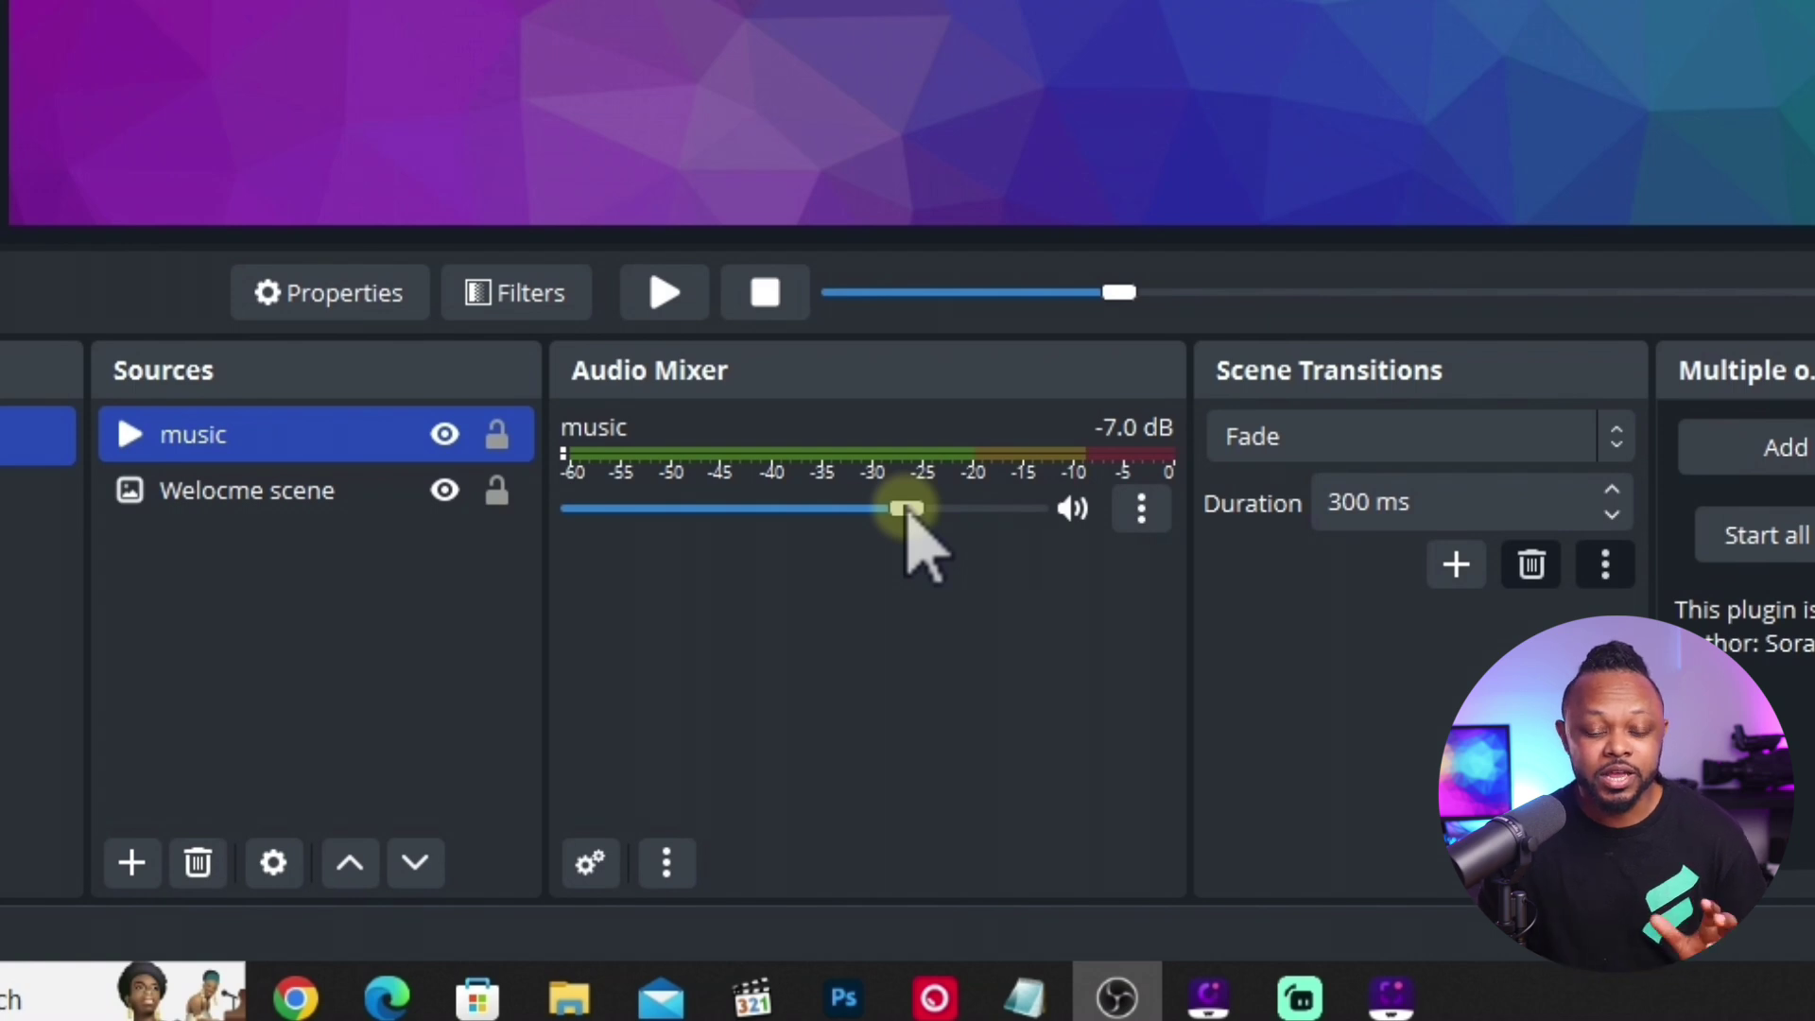
{"action": "left_click_drag", "start_coordinate": [905, 511], "coordinate": [952, 509]}
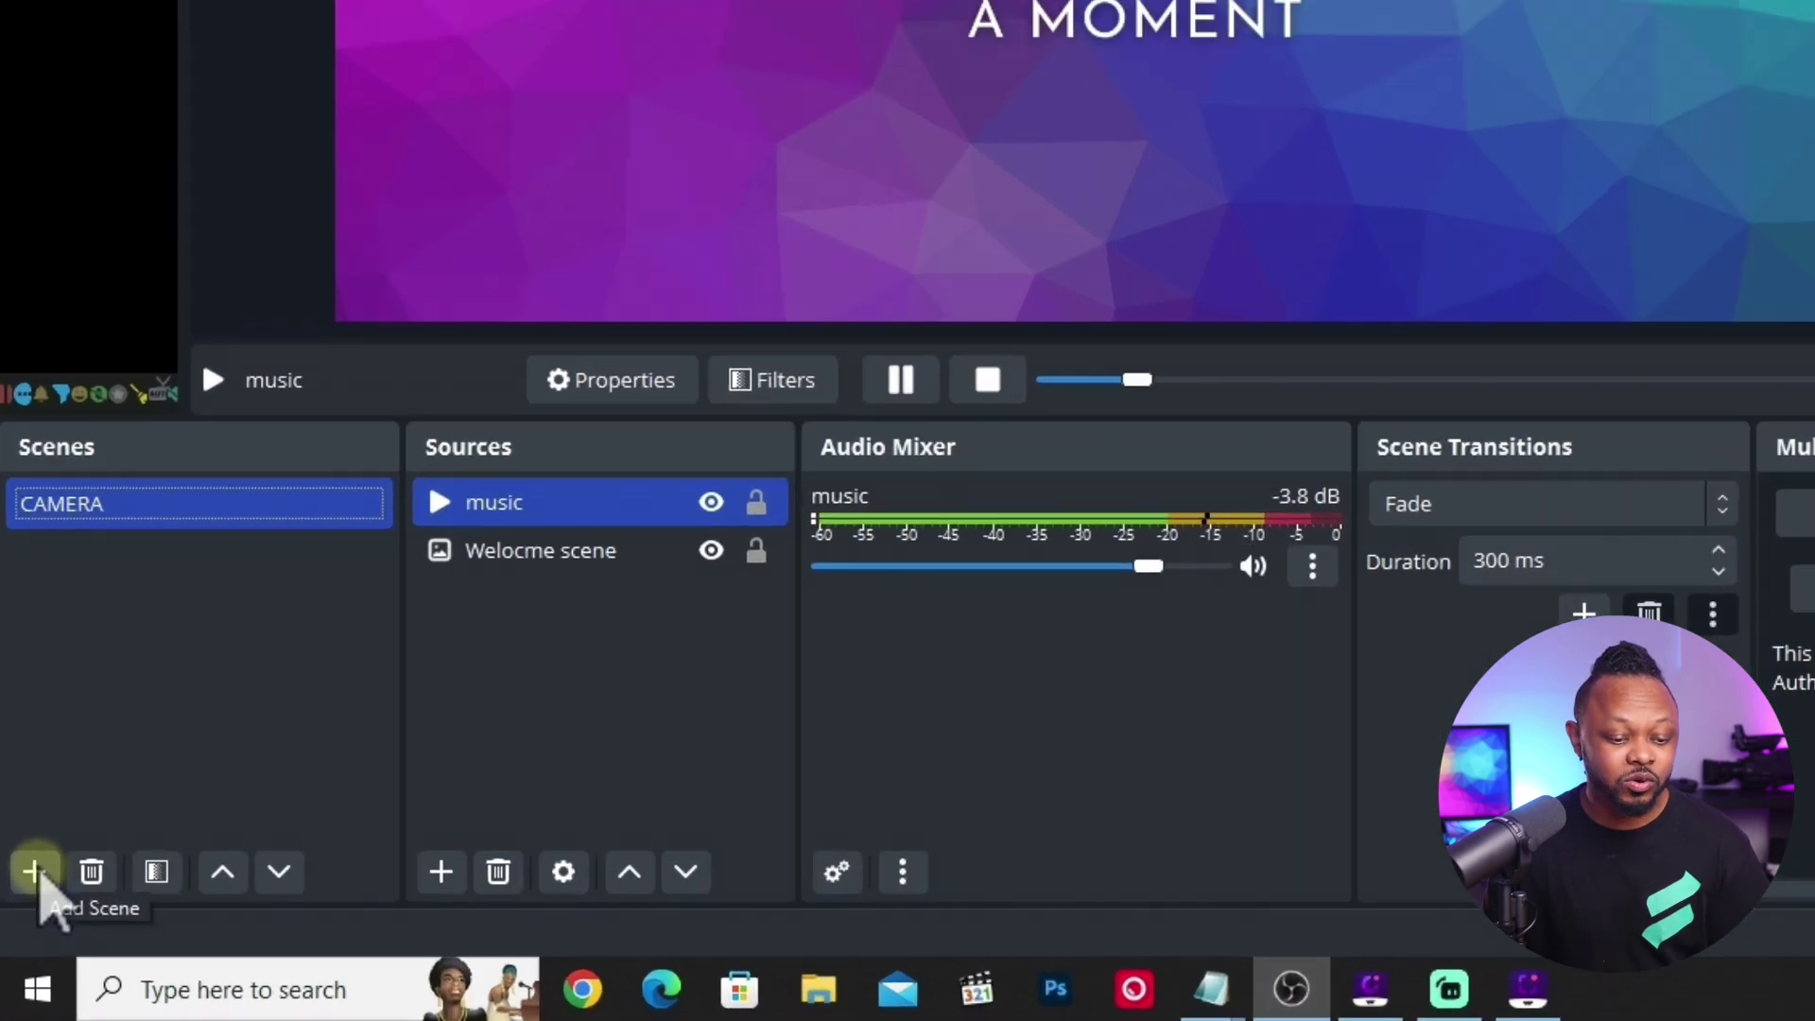
- Add a new scene named "Main camera"
{"action": "left_click", "coordinate": [21, 933]}
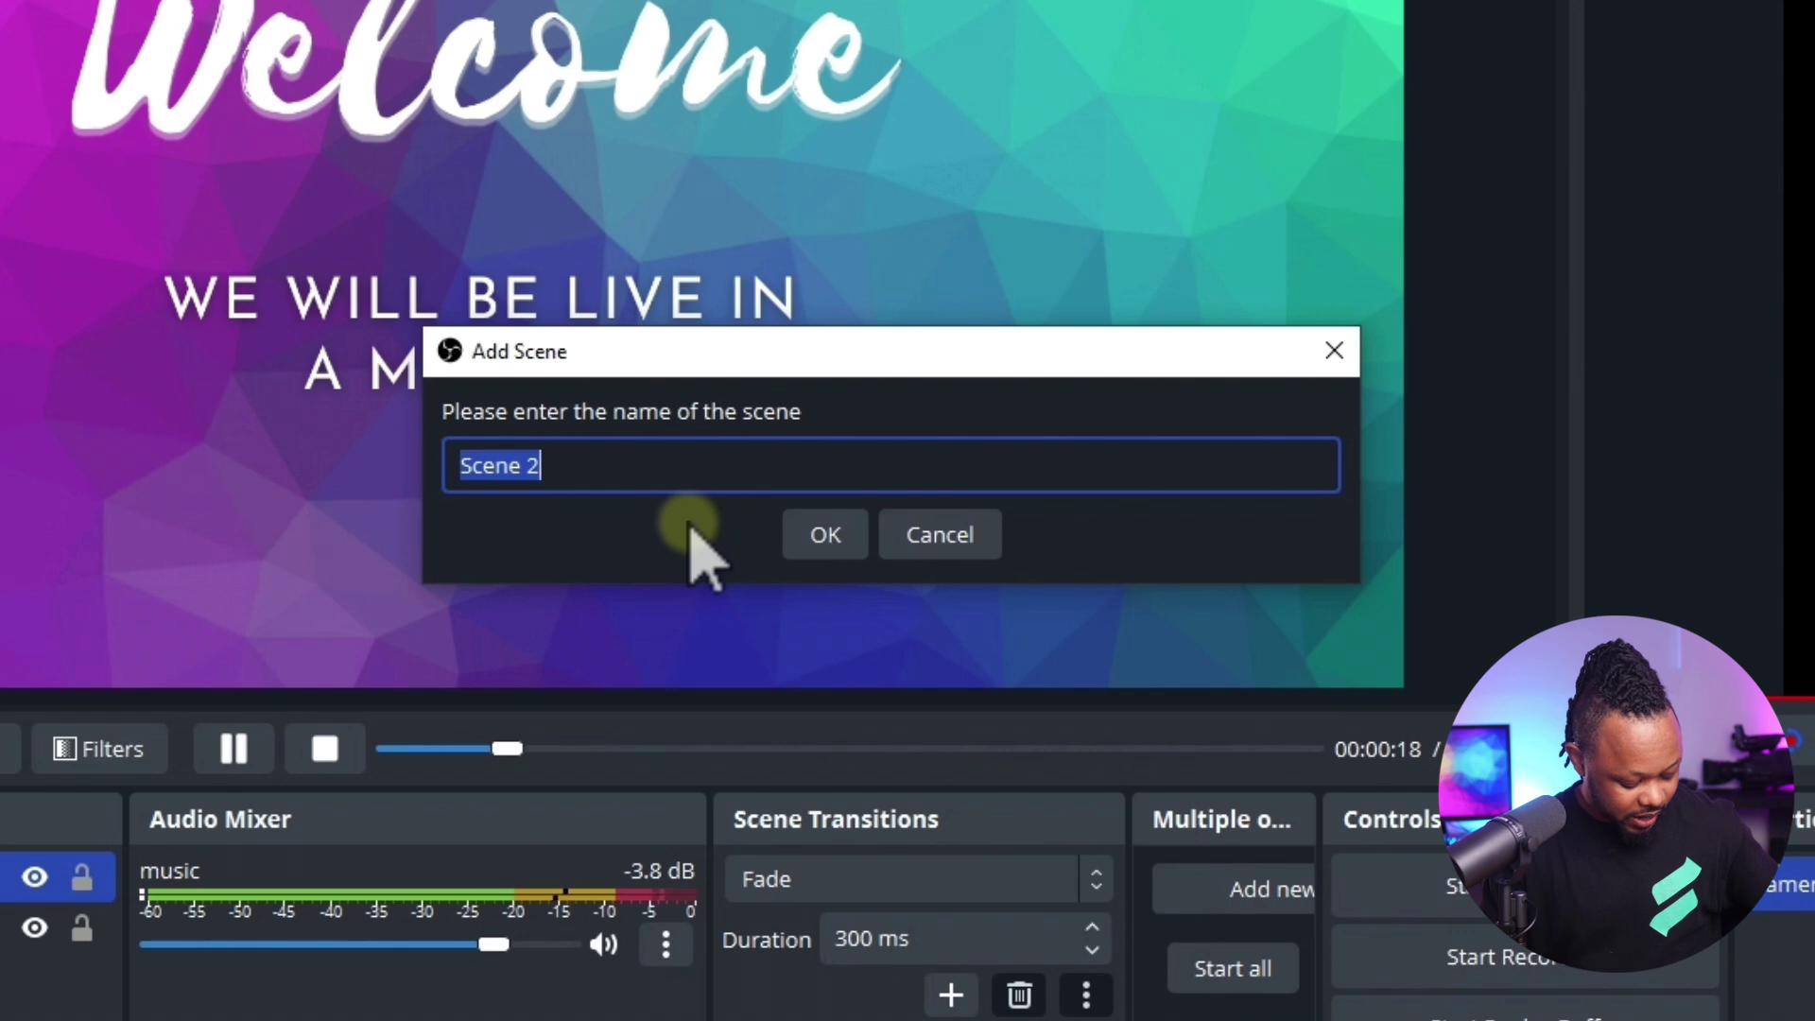
{"action": "type", "text": "Main camera"}
{"action": "left_click", "coordinate": [825, 534]}
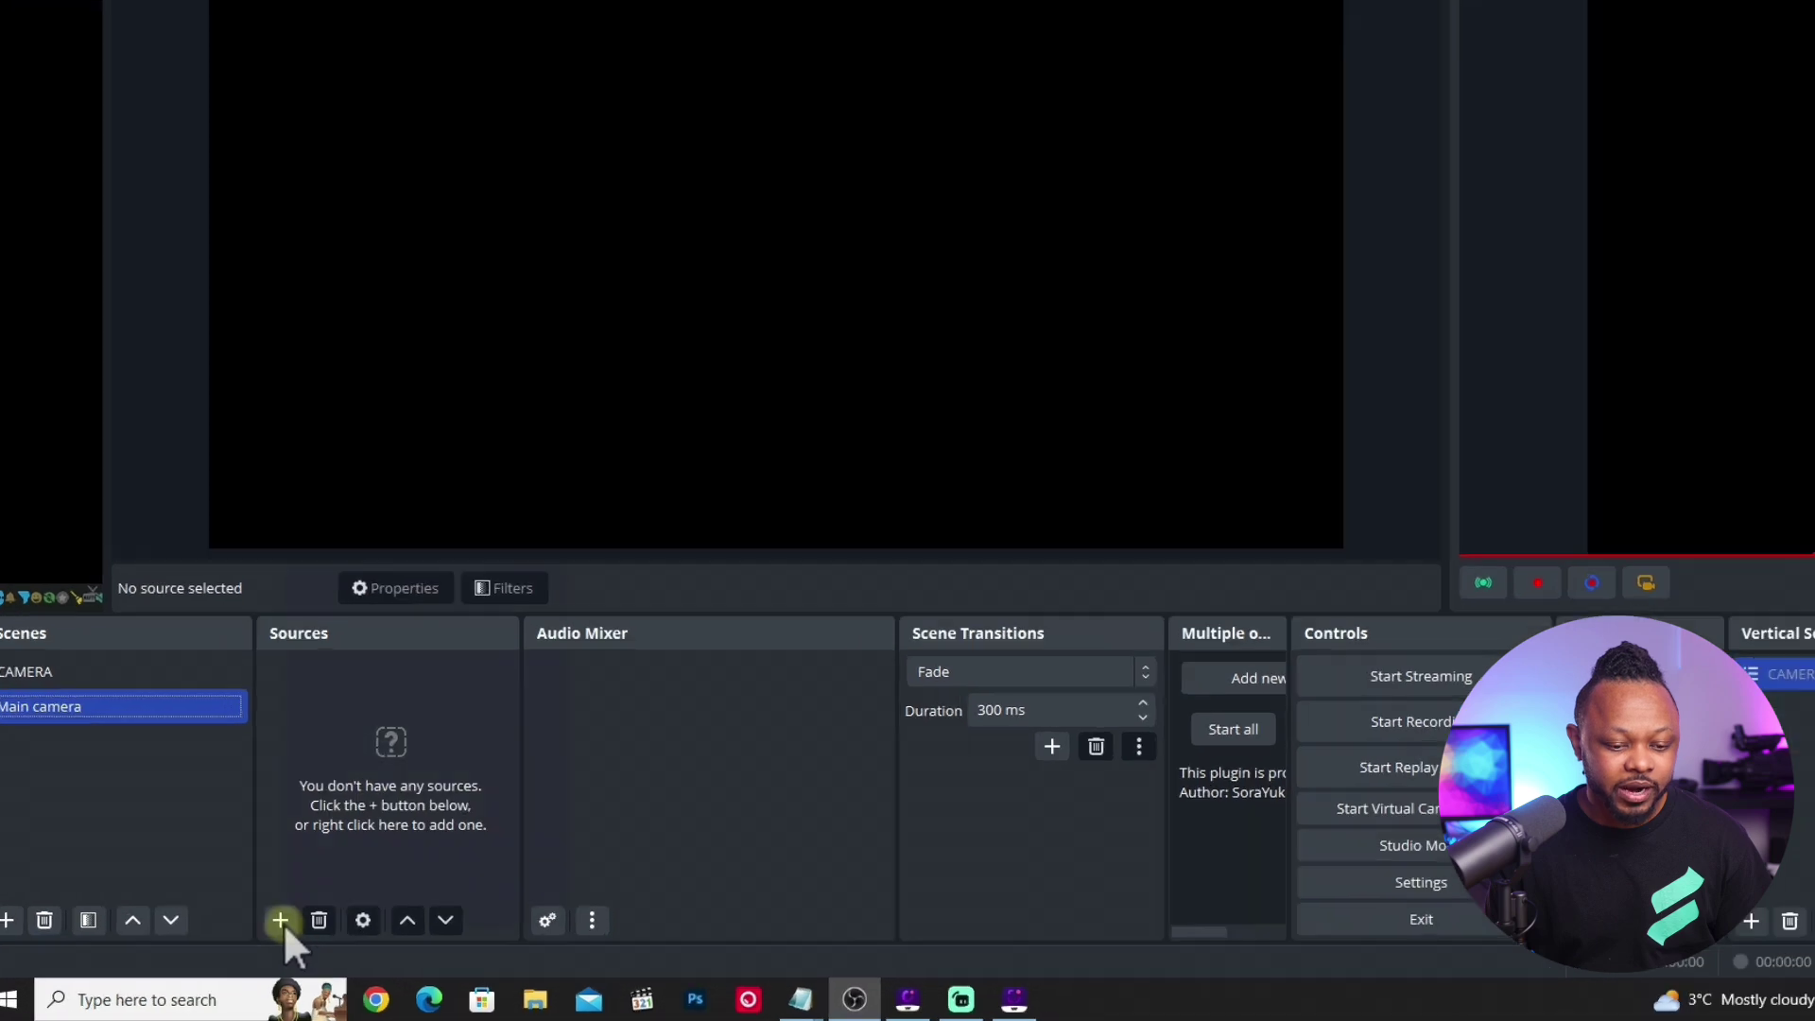
- Add a Video Capture Device source named "main camera" that uses the Streamlabs Desktop Virtual Webcam device
{"action": "left_click", "coordinate": [259, 933]}
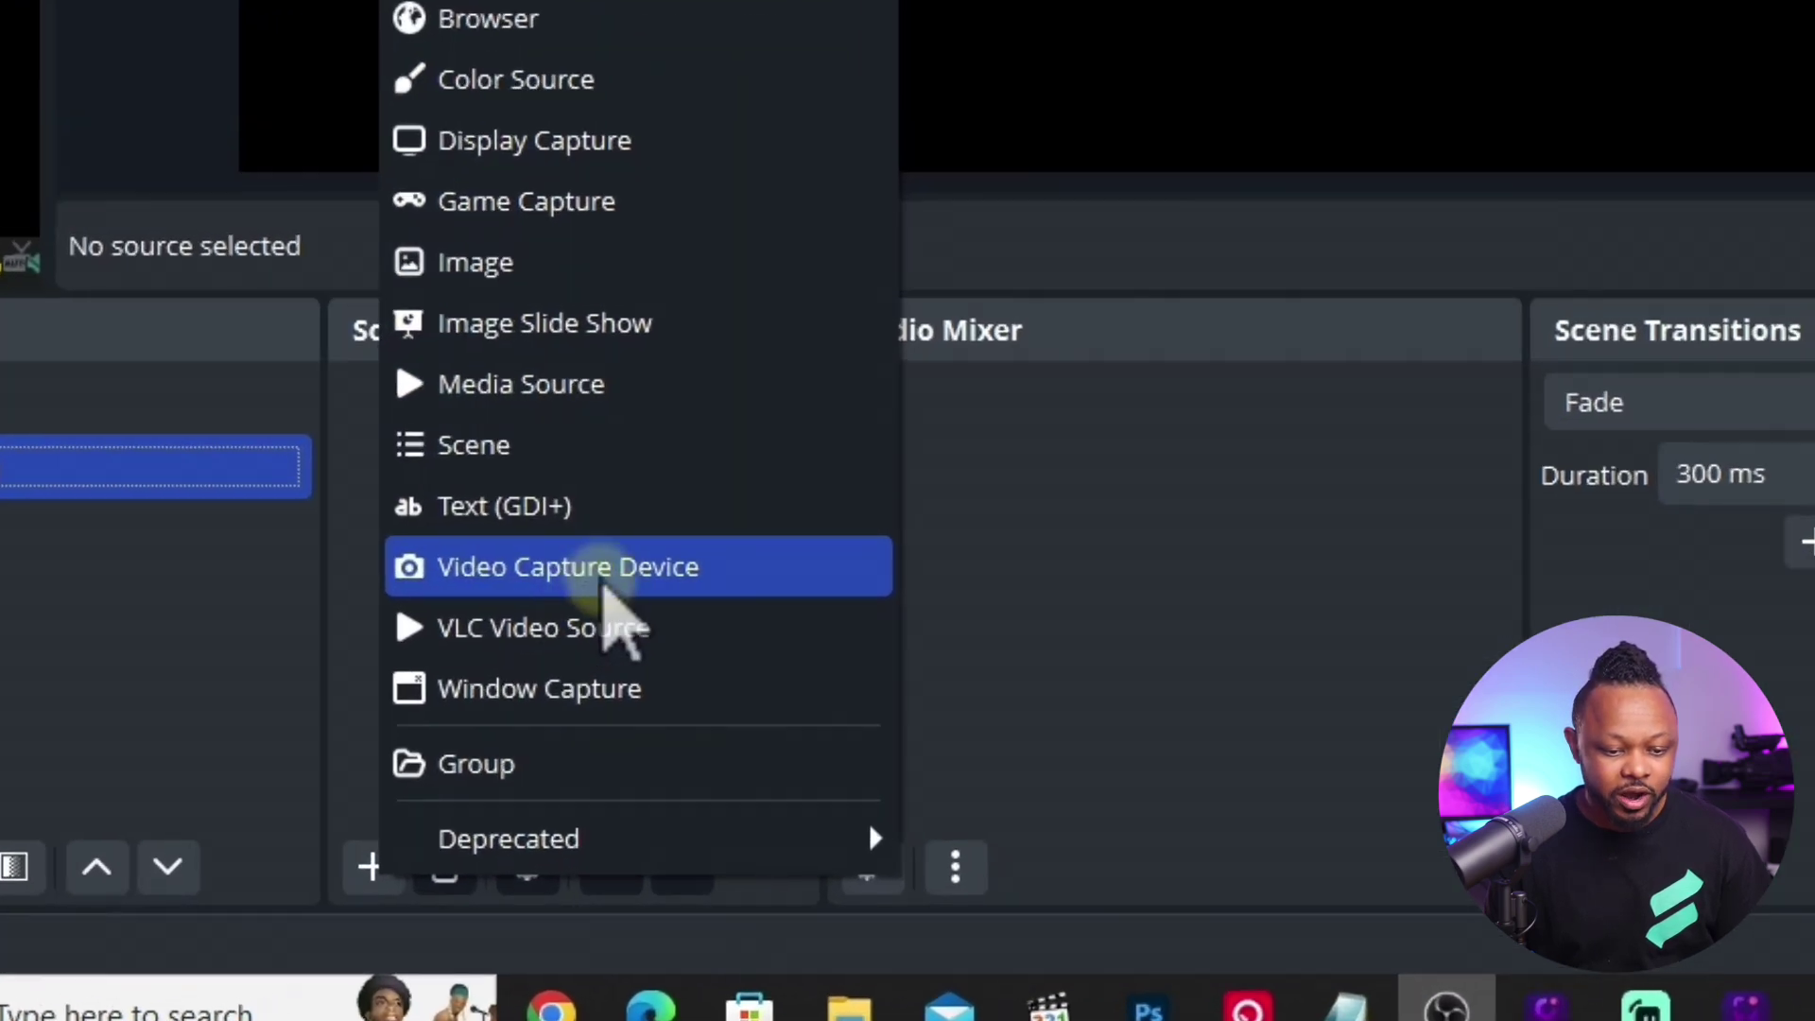
{"action": "left_click", "coordinate": [593, 659]}
{"action": "type", "text": "main camera"}
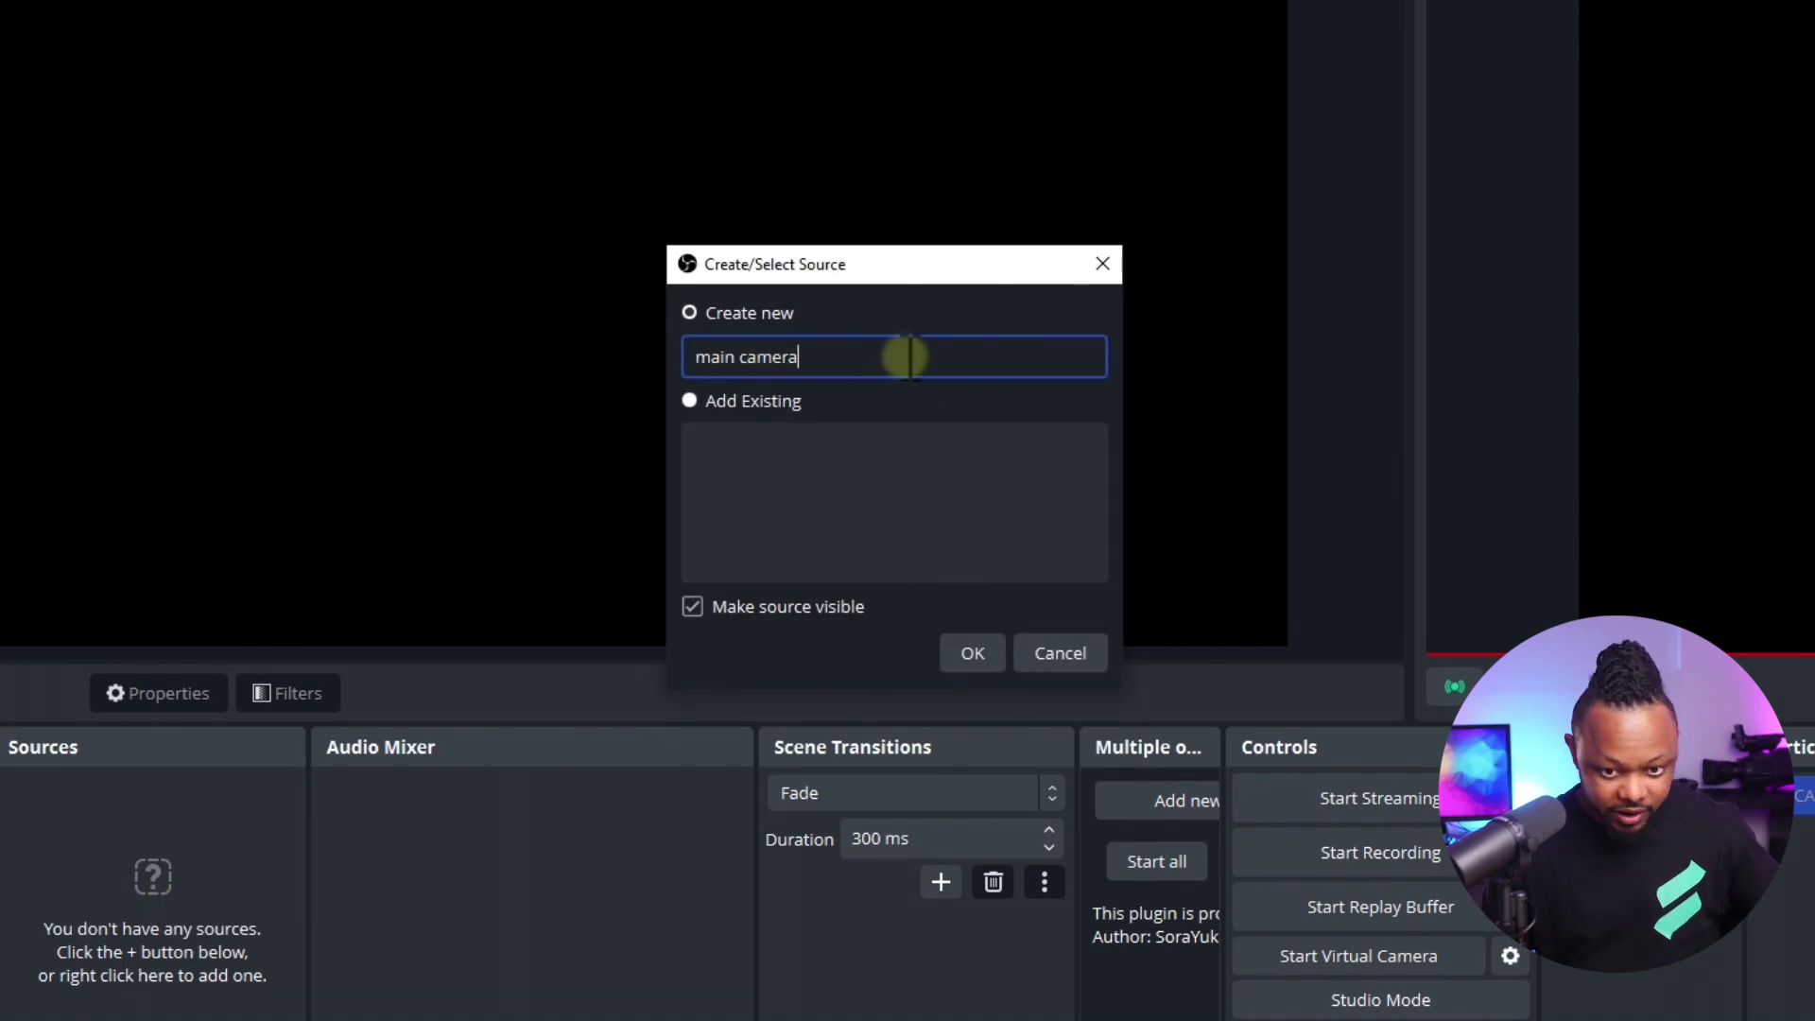
{"action": "left_click", "coordinate": [969, 651]}
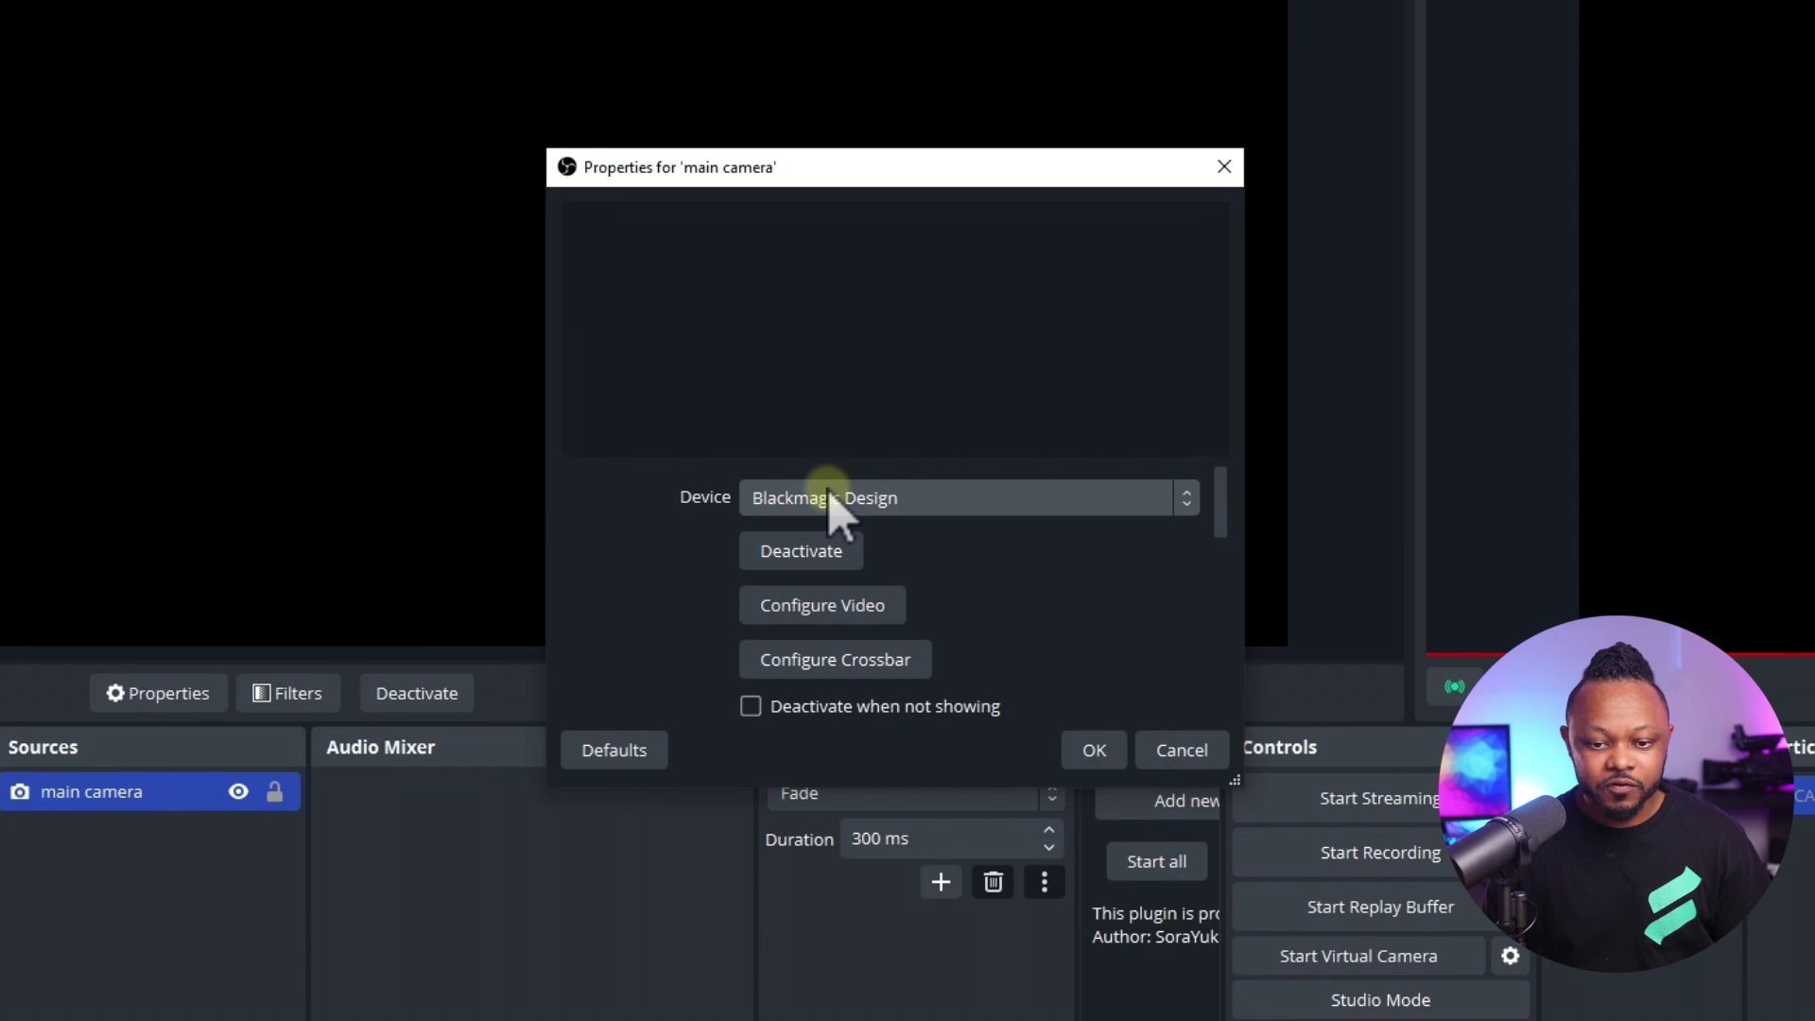
{"action": "left_click", "coordinate": [864, 495]}
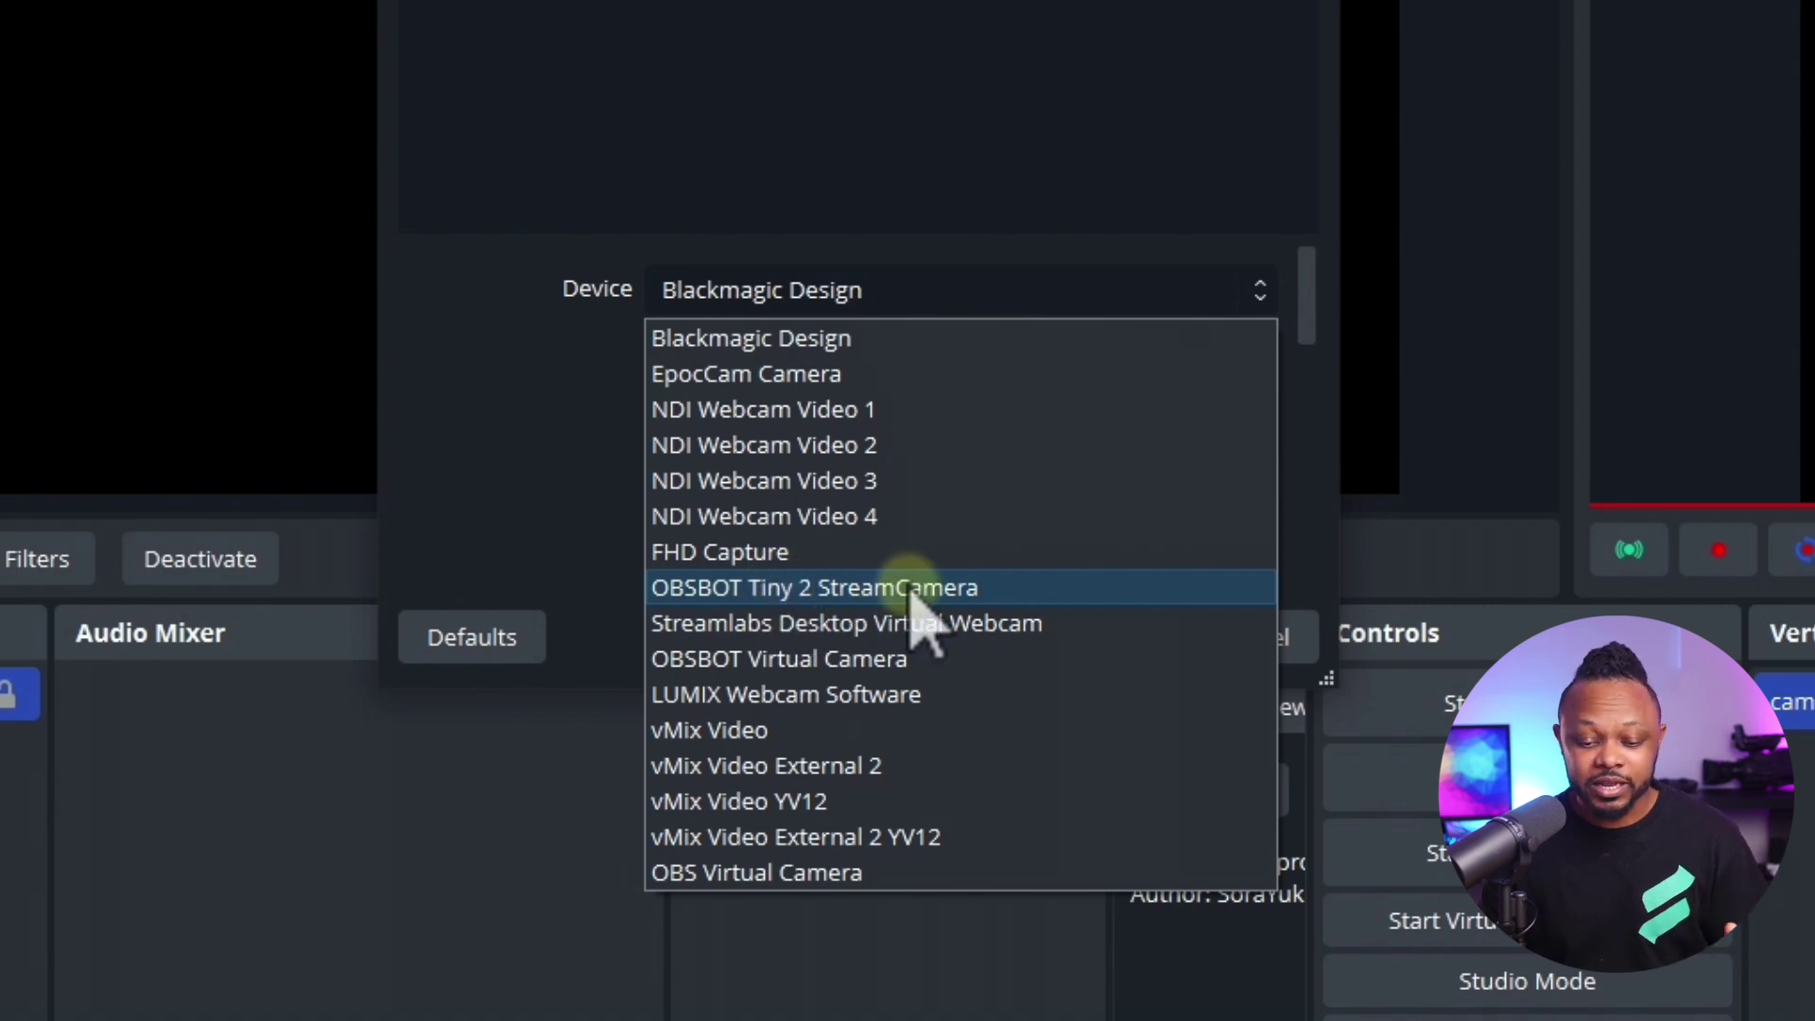
{"action": "left_click", "coordinate": [856, 626]}
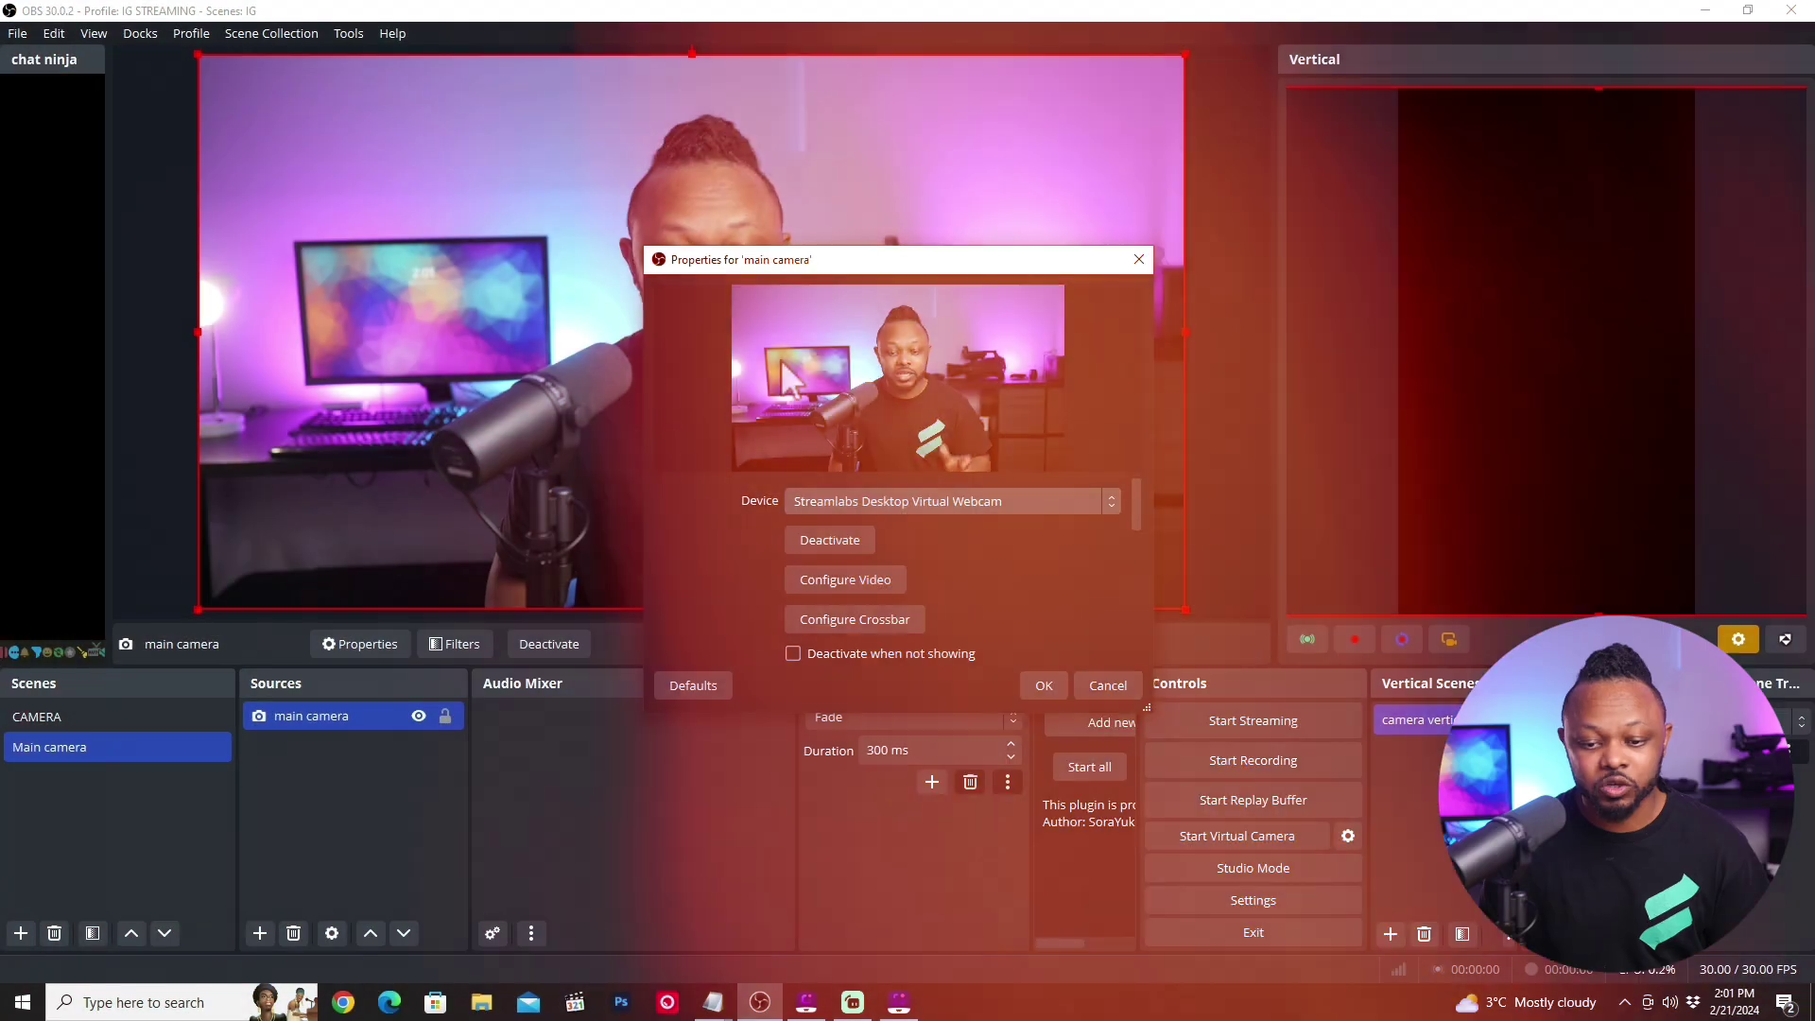
- Set the main camera source's Resolution/FPS Type to Custom and its resolution to 1920x1080
{"action": "scroll", "coordinate": [1136, 537], "scroll_direction": "down", "scroll_amount": 1}
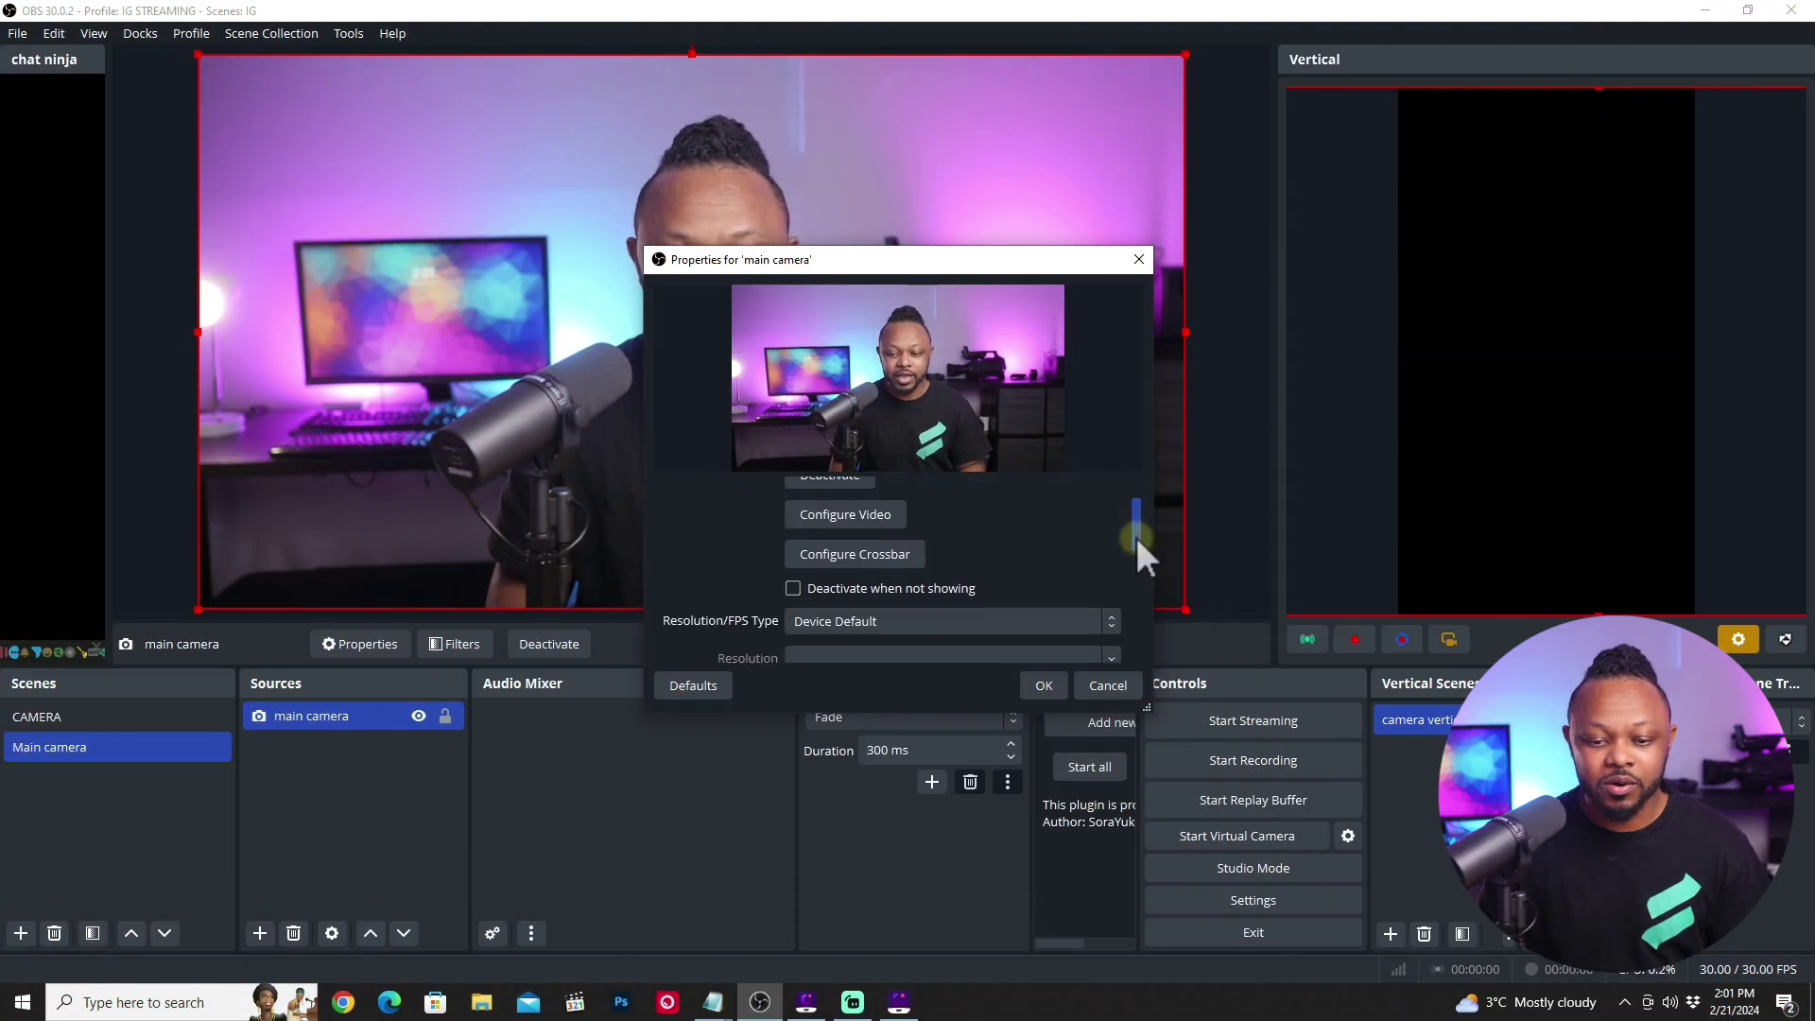
{"action": "scroll", "coordinate": [1136, 537], "scroll_direction": "down", "scroll_amount": 1}
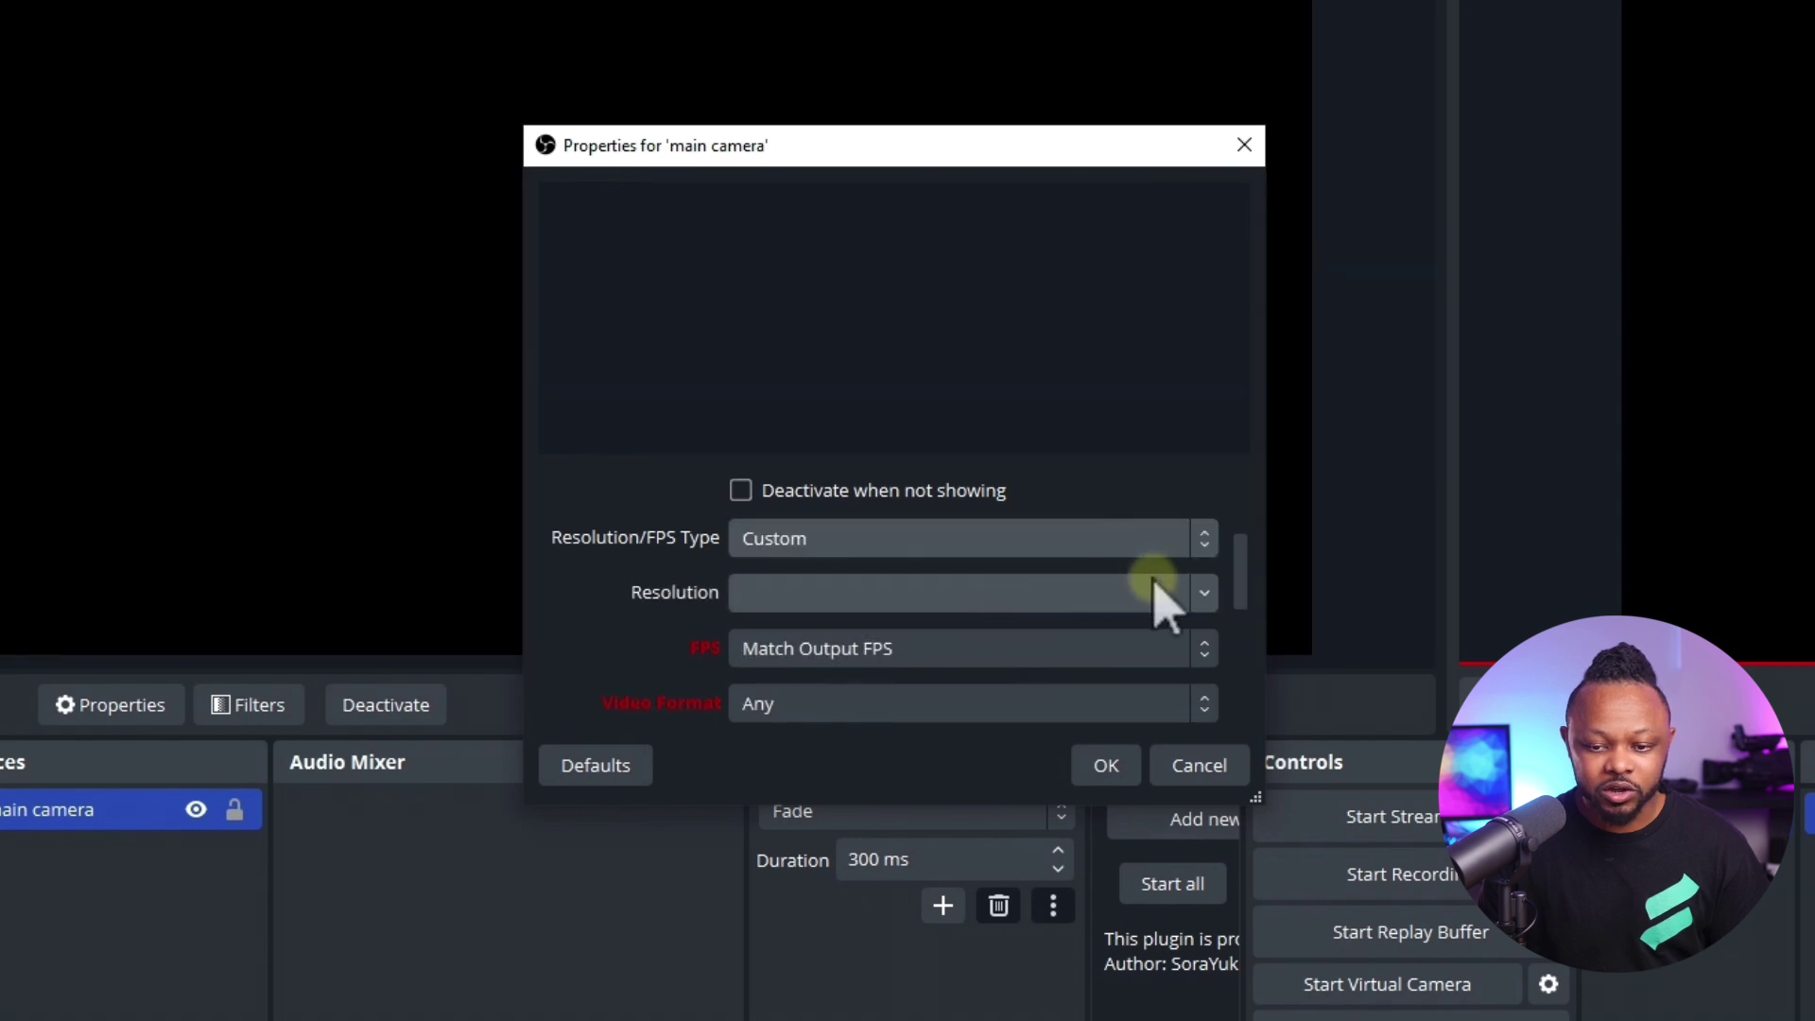
{"action": "left_click", "coordinate": [1204, 592]}
{"action": "left_click", "coordinate": [960, 626]}
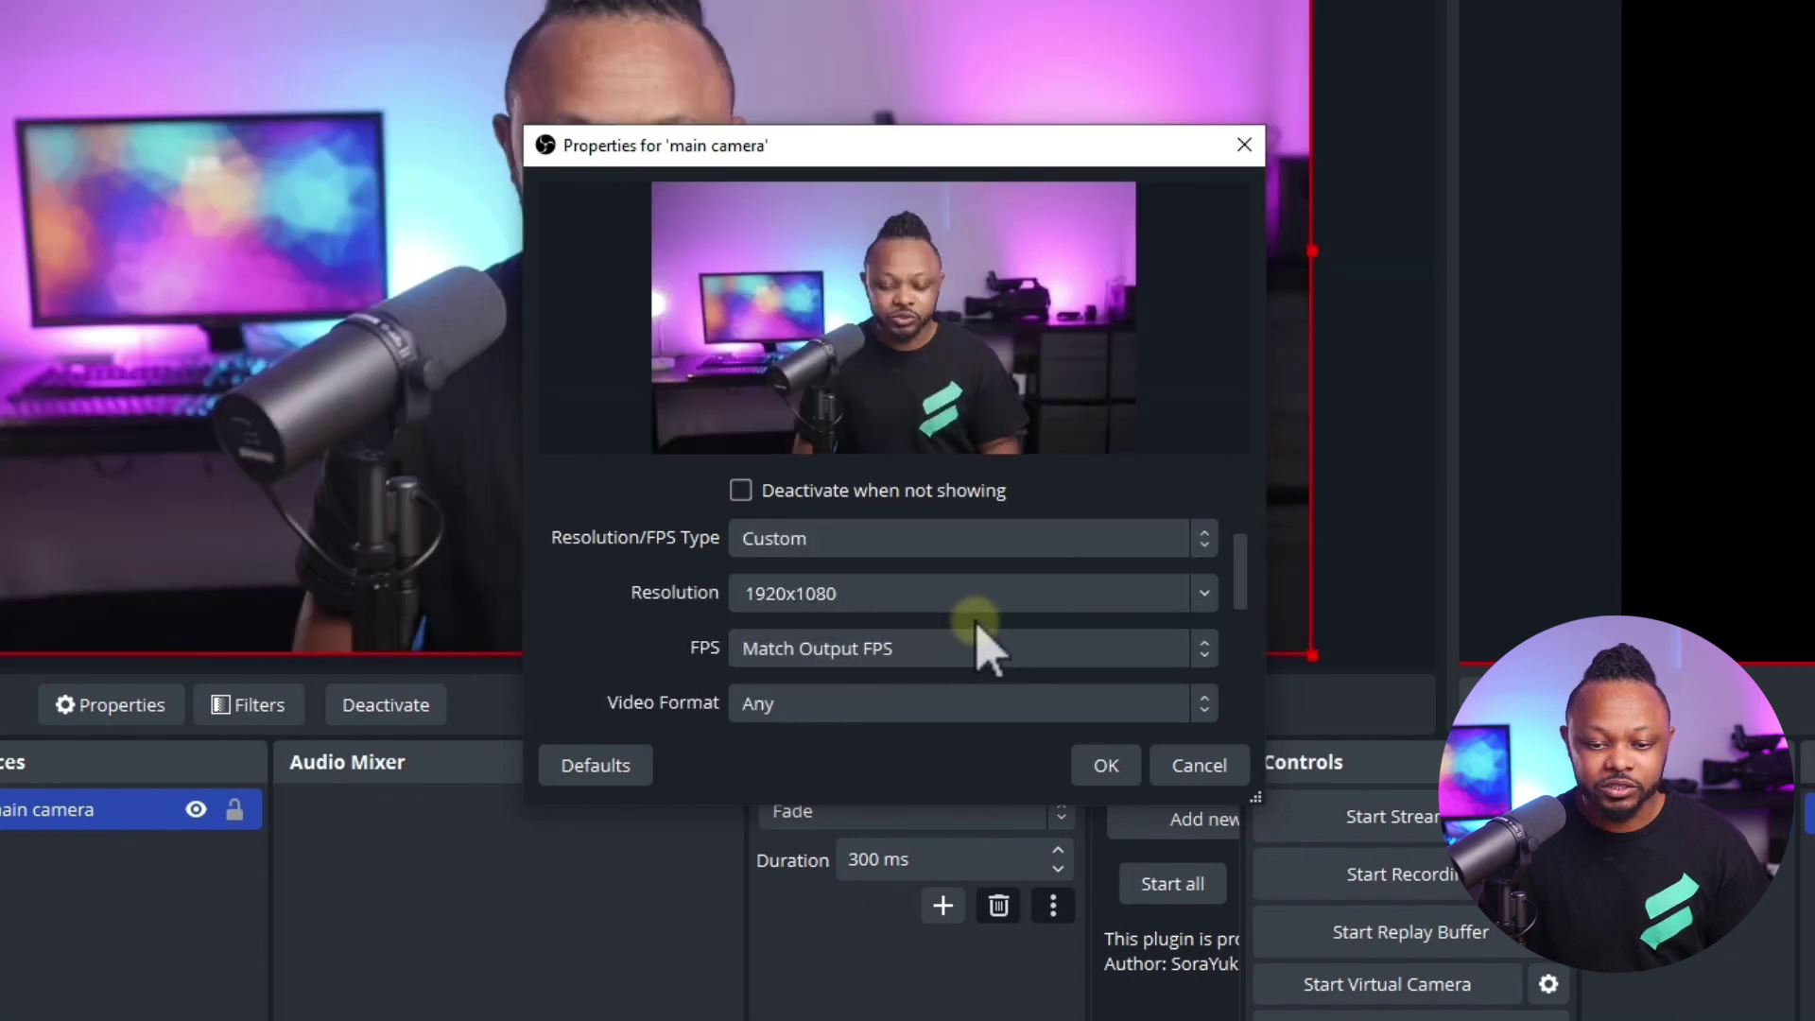
{"action": "scroll", "coordinate": [1239, 628], "scroll_direction": "down", "scroll_amount": 2}
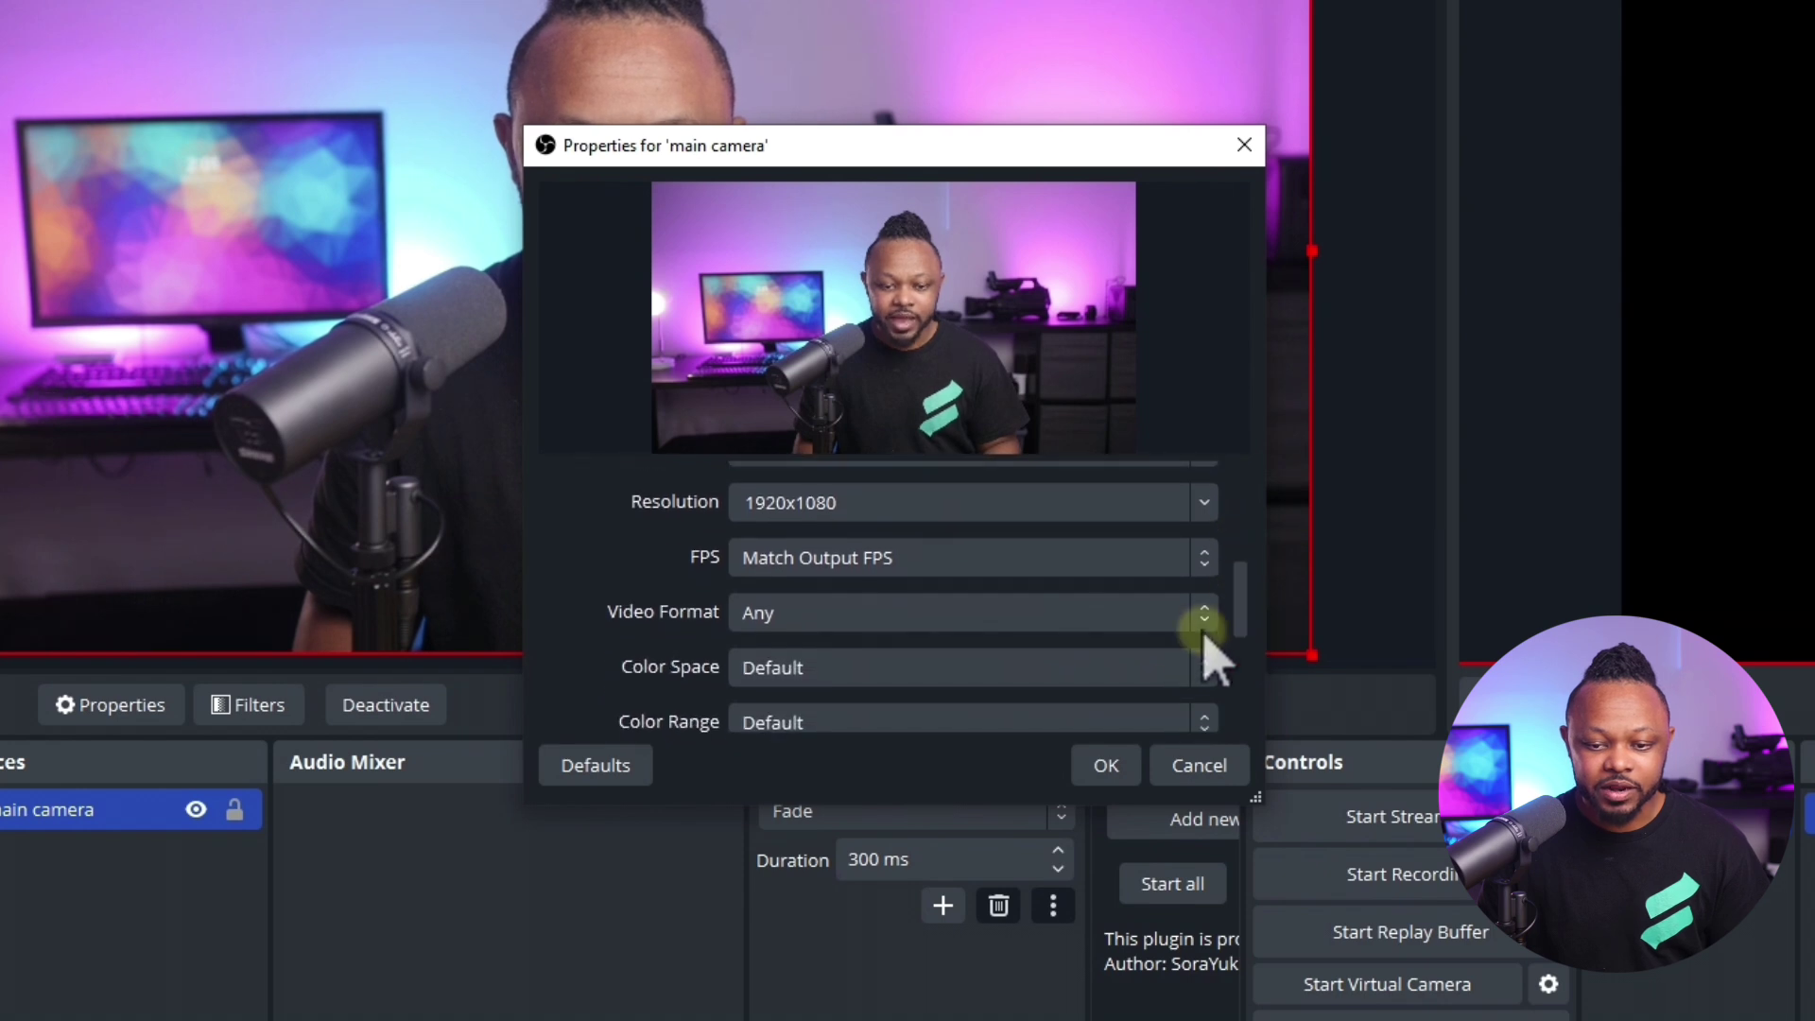
- Set the main camera source's FPS to 30 and accept its properties
{"action": "left_click", "coordinate": [1196, 614]}
{"action": "left_click", "coordinate": [1030, 613]}
{"action": "left_click", "coordinate": [874, 557]}
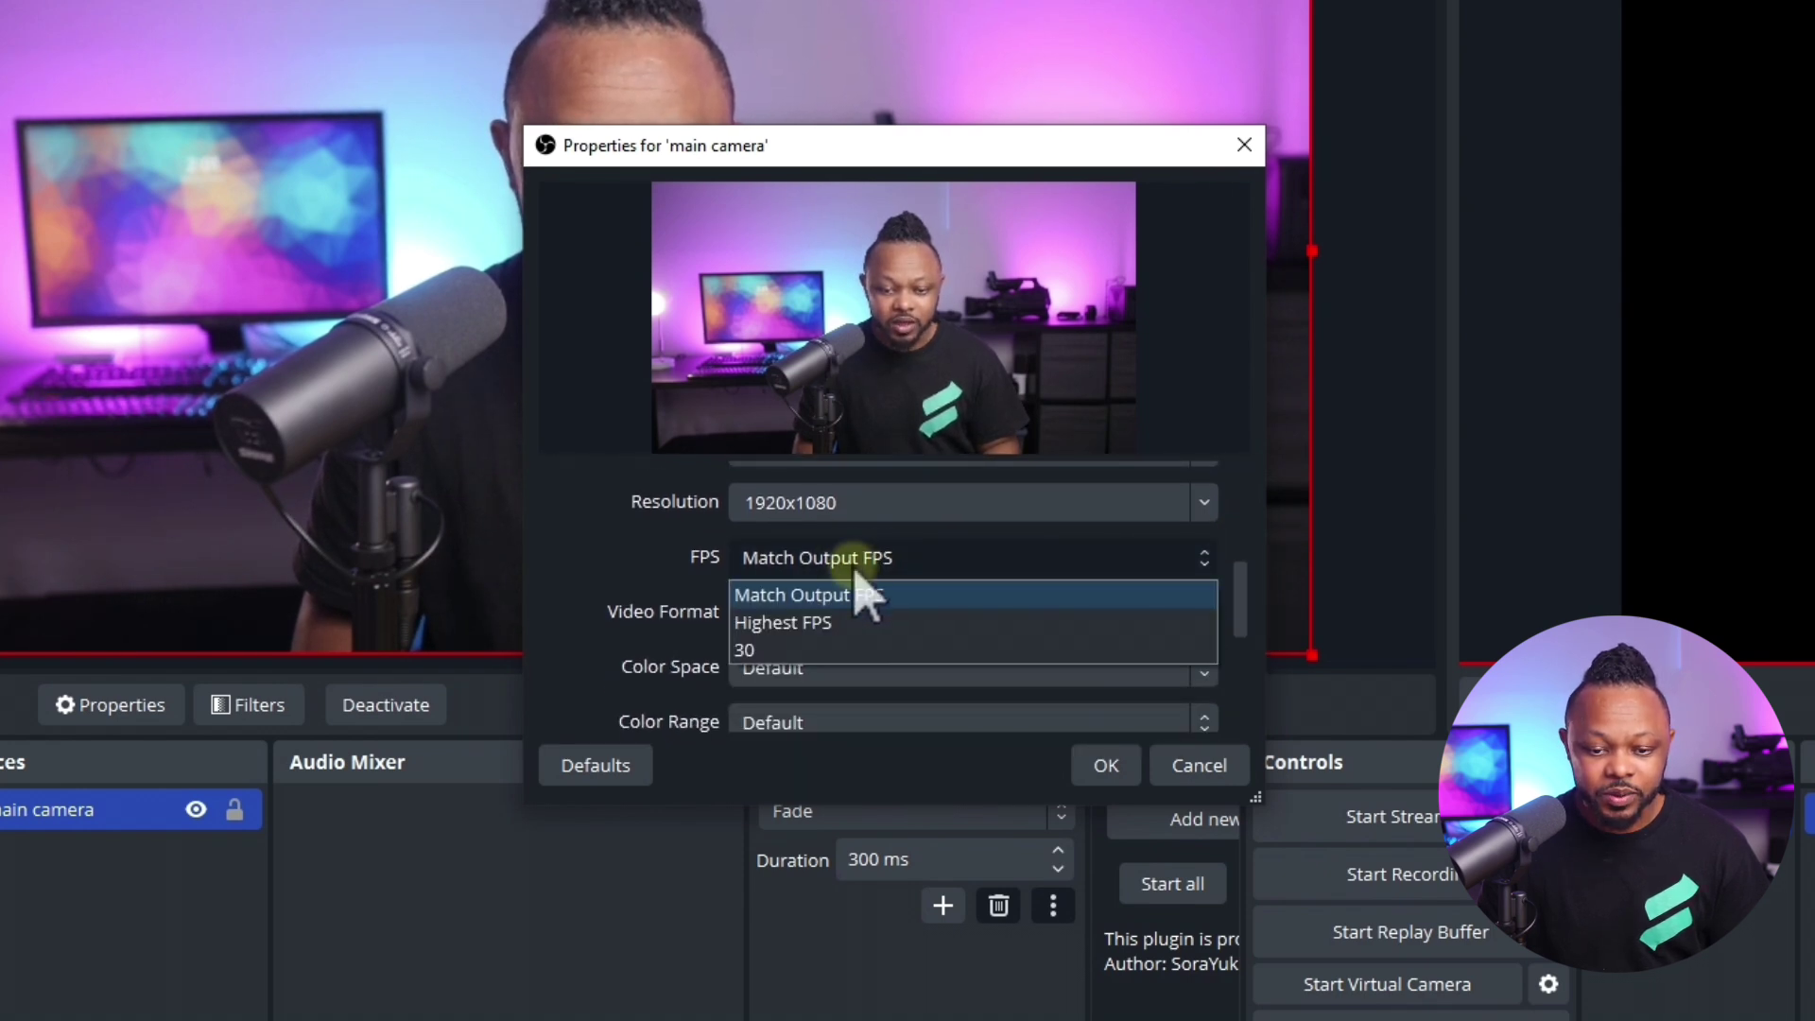
{"action": "left_click", "coordinate": [771, 649]}
{"action": "scroll", "coordinate": [1236, 621], "scroll_direction": "down", "scroll_amount": 1}
{"action": "scroll", "coordinate": [1244, 661], "scroll_direction": "down", "scroll_amount": 4}
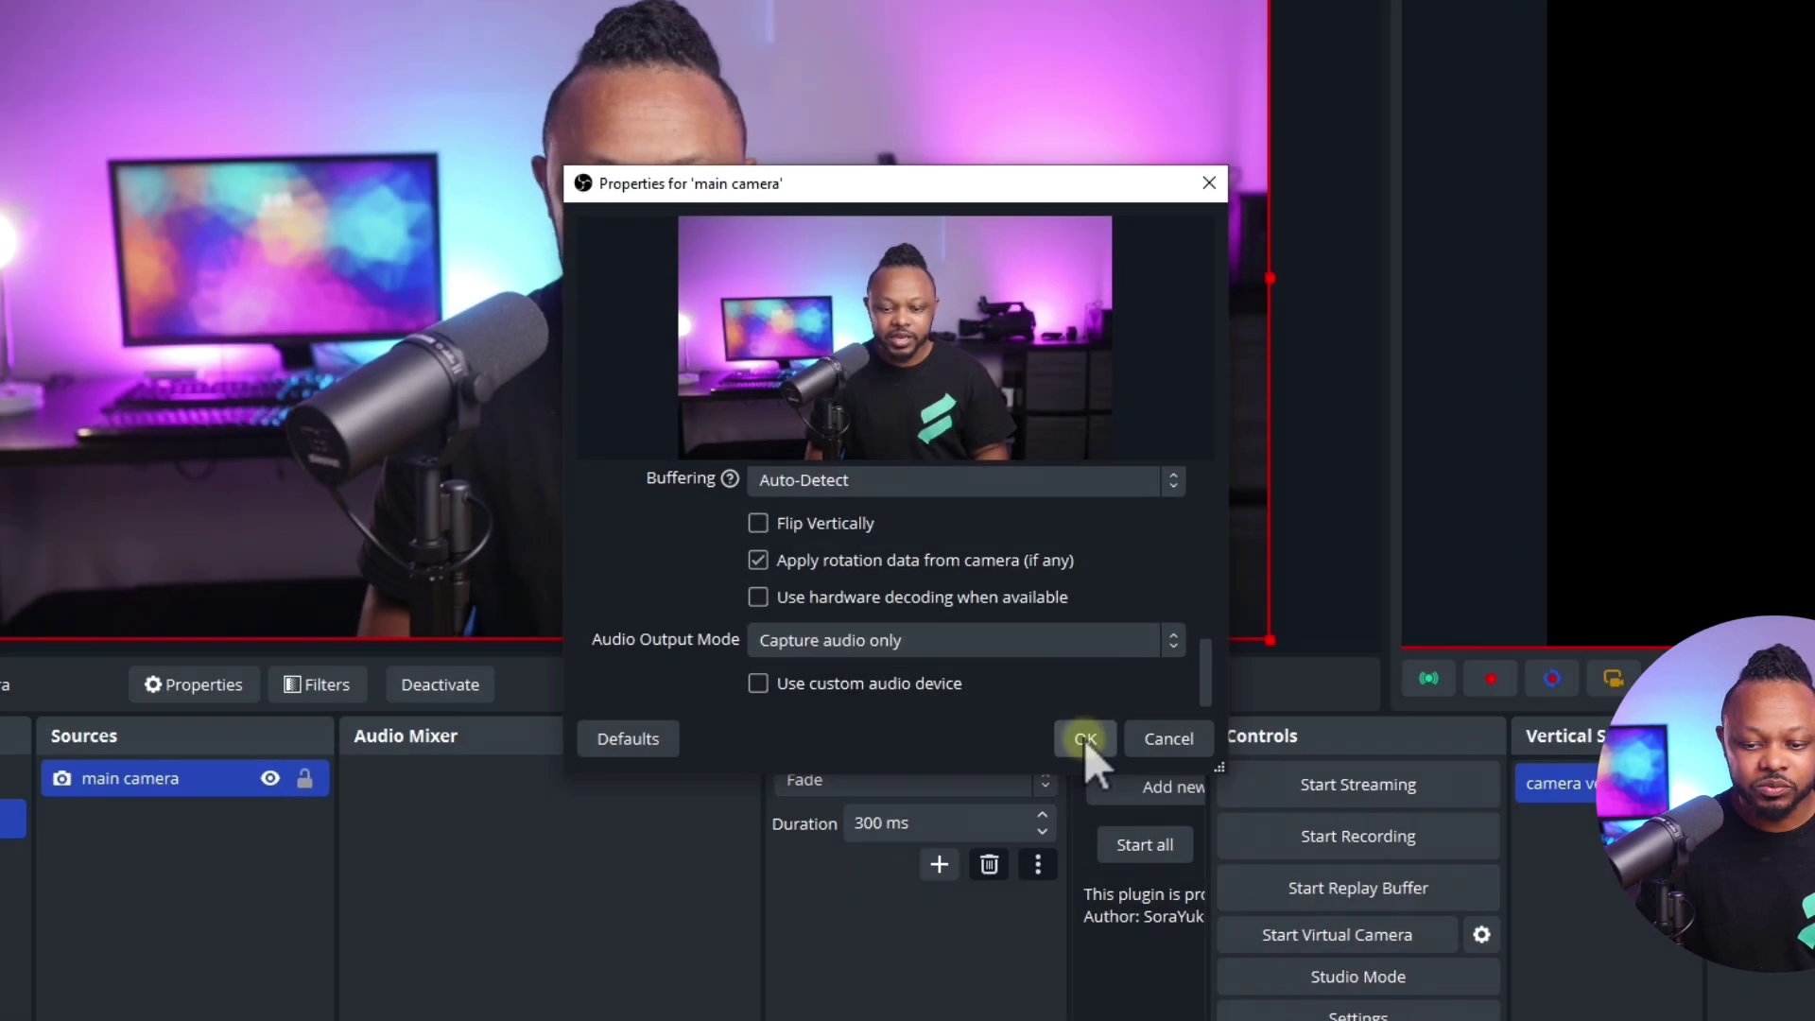
{"action": "left_click", "coordinate": [1085, 739]}
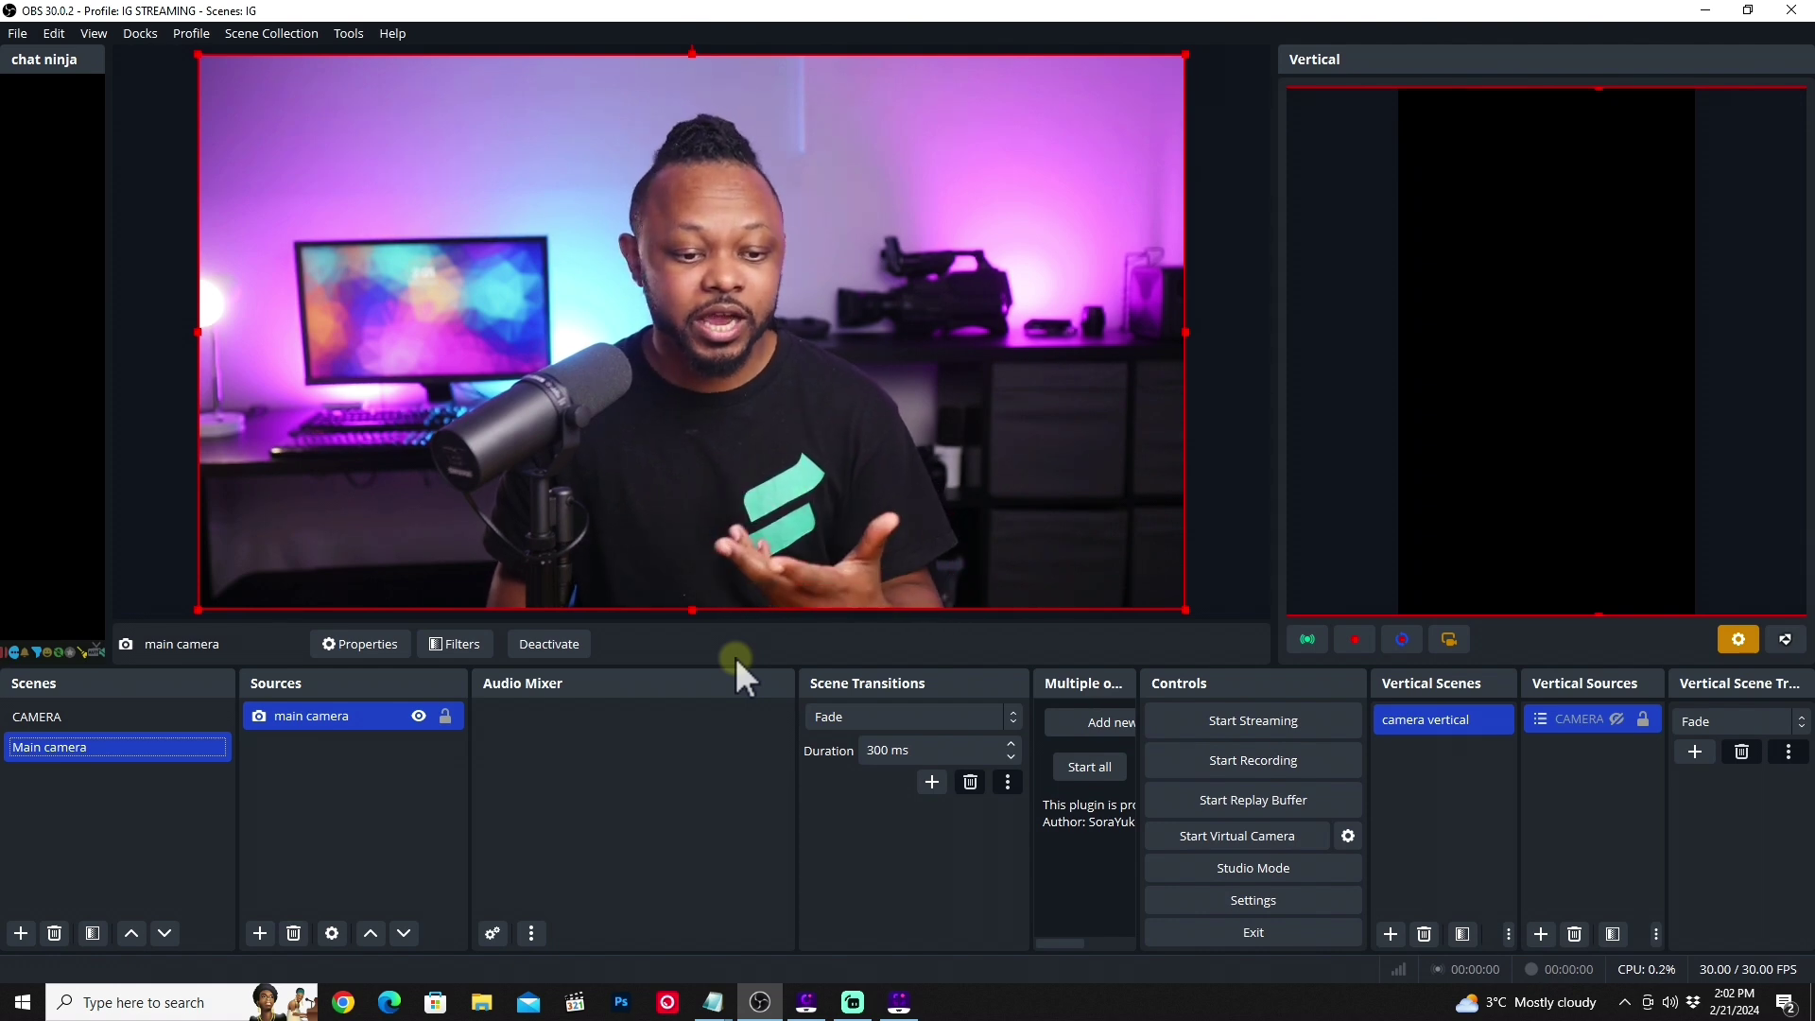
- Add a new Audio Input Capture source named "mic" to the Main camera scene
{"action": "left_click", "coordinate": [196, 720]}
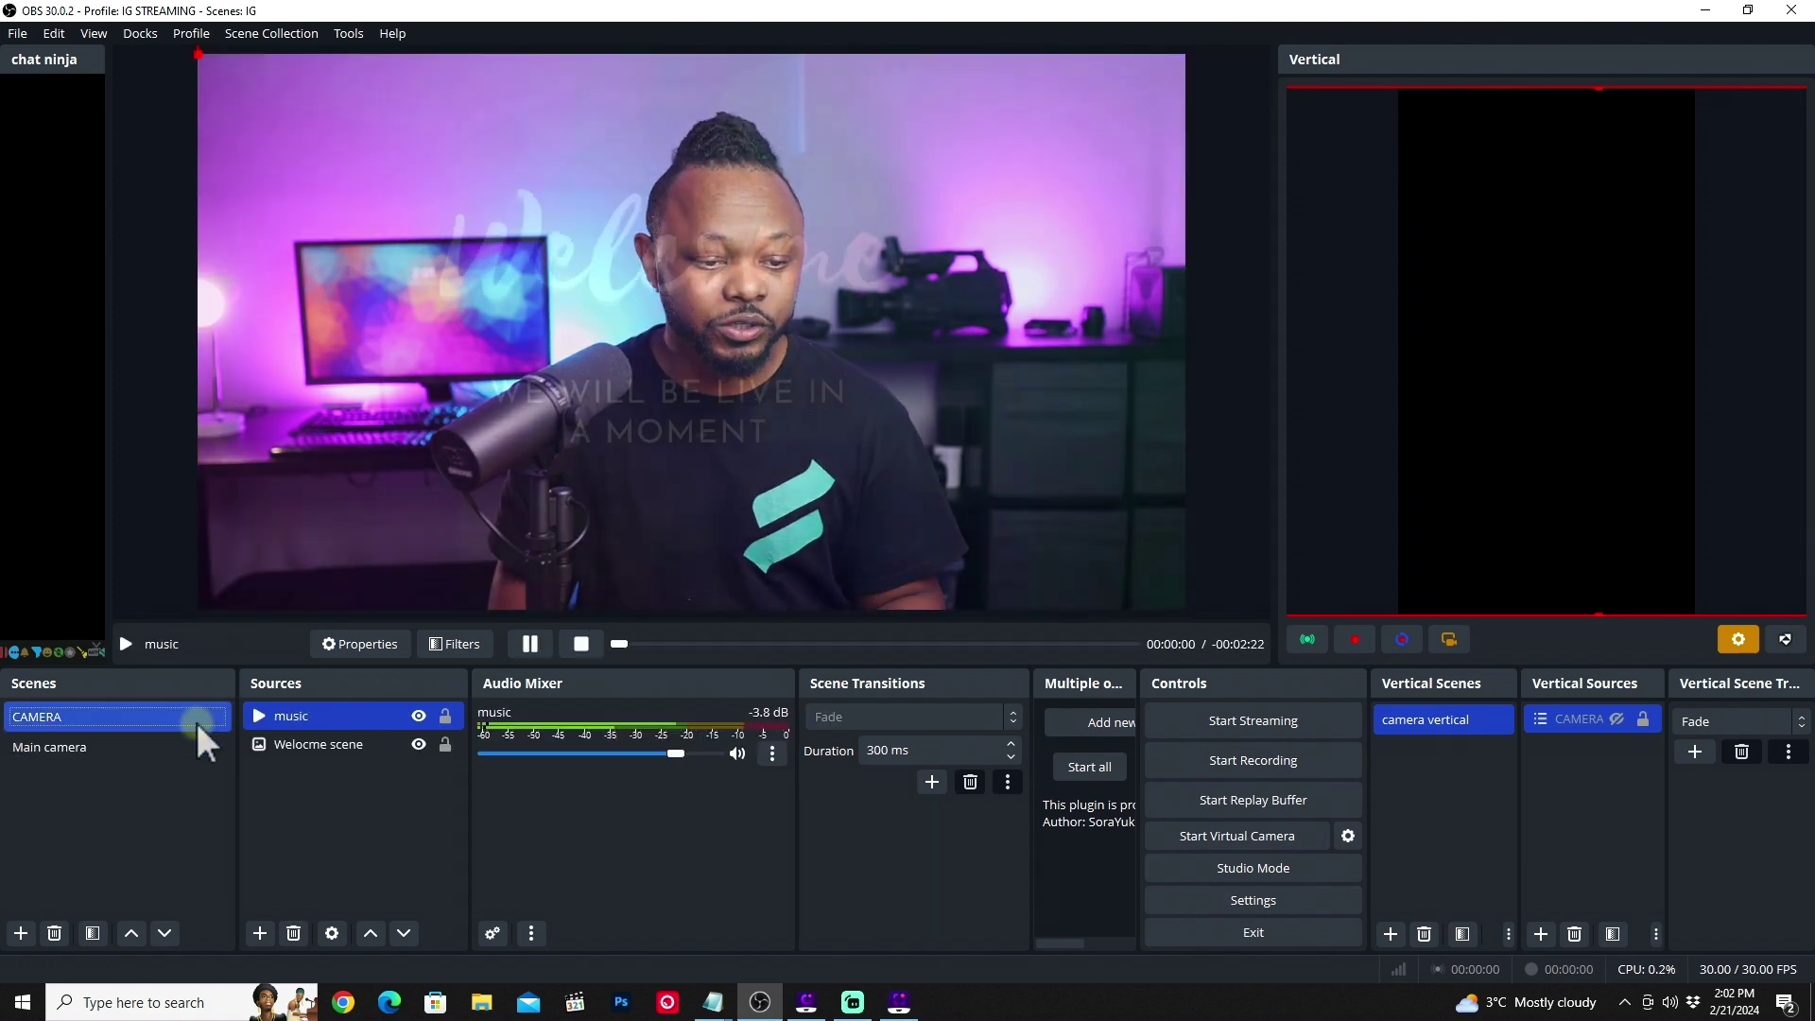
{"action": "left_click", "coordinate": [132, 746]}
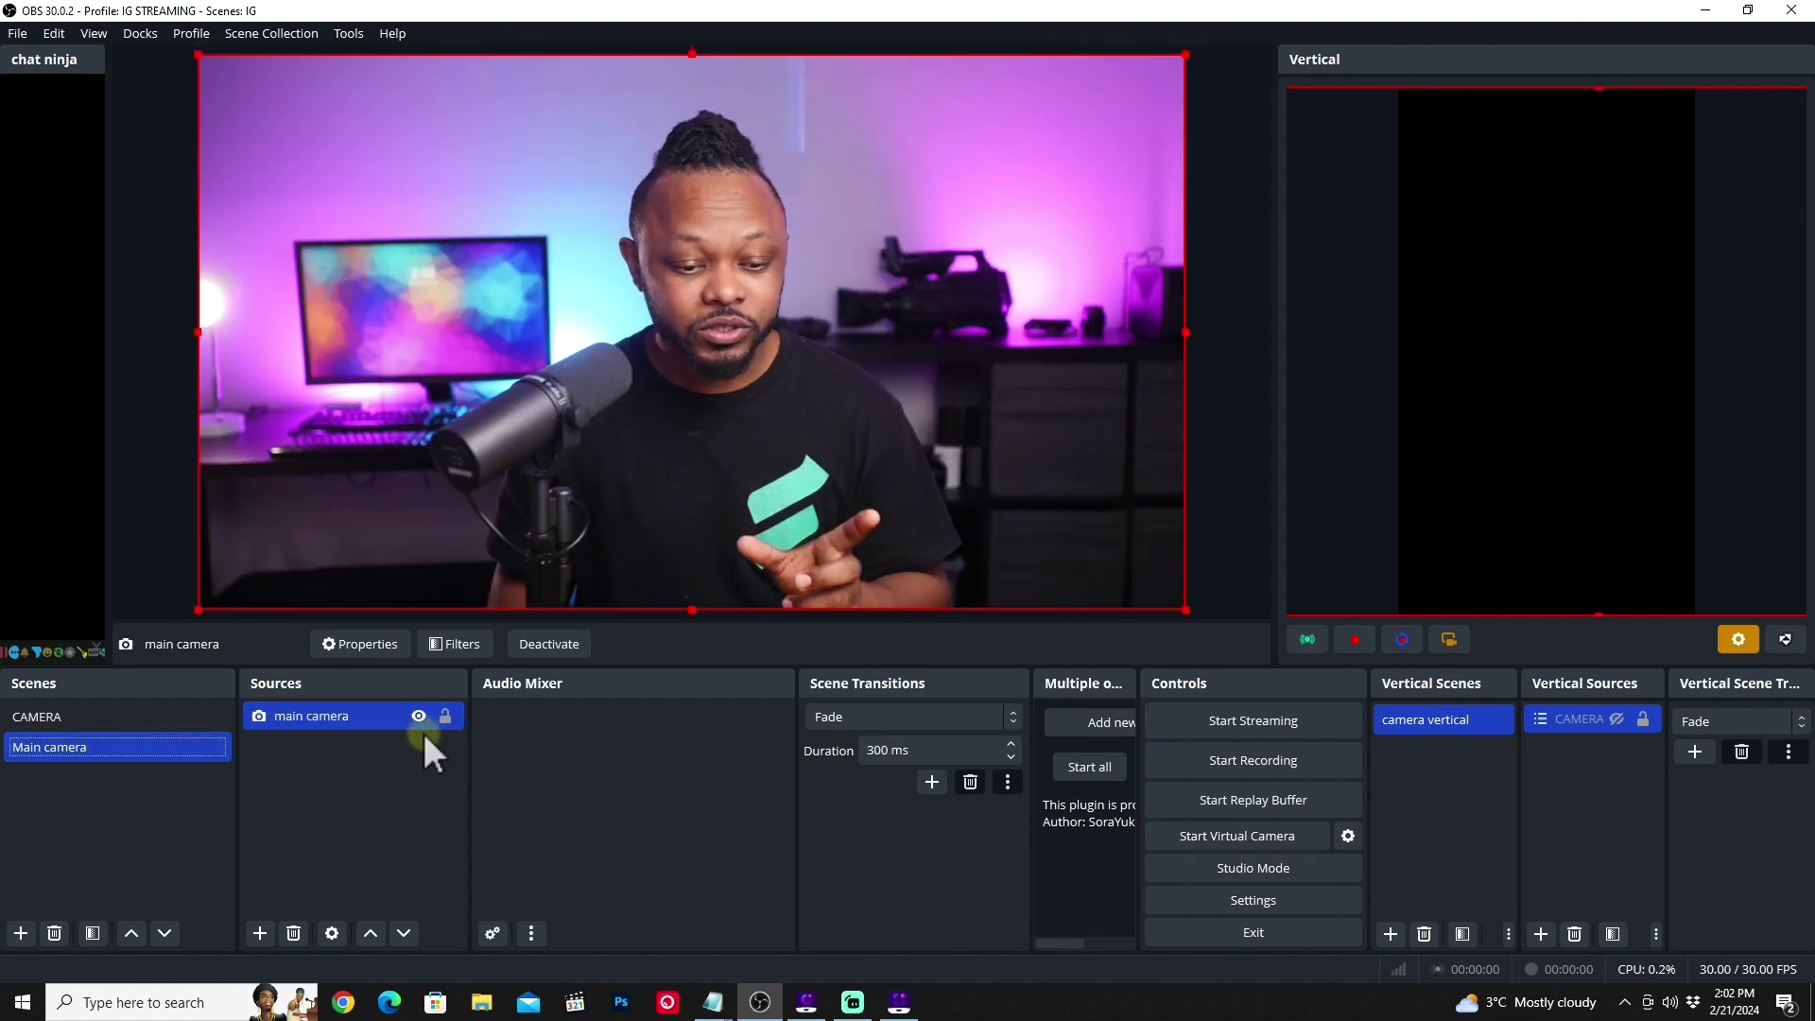
{"action": "left_click", "coordinate": [258, 932]}
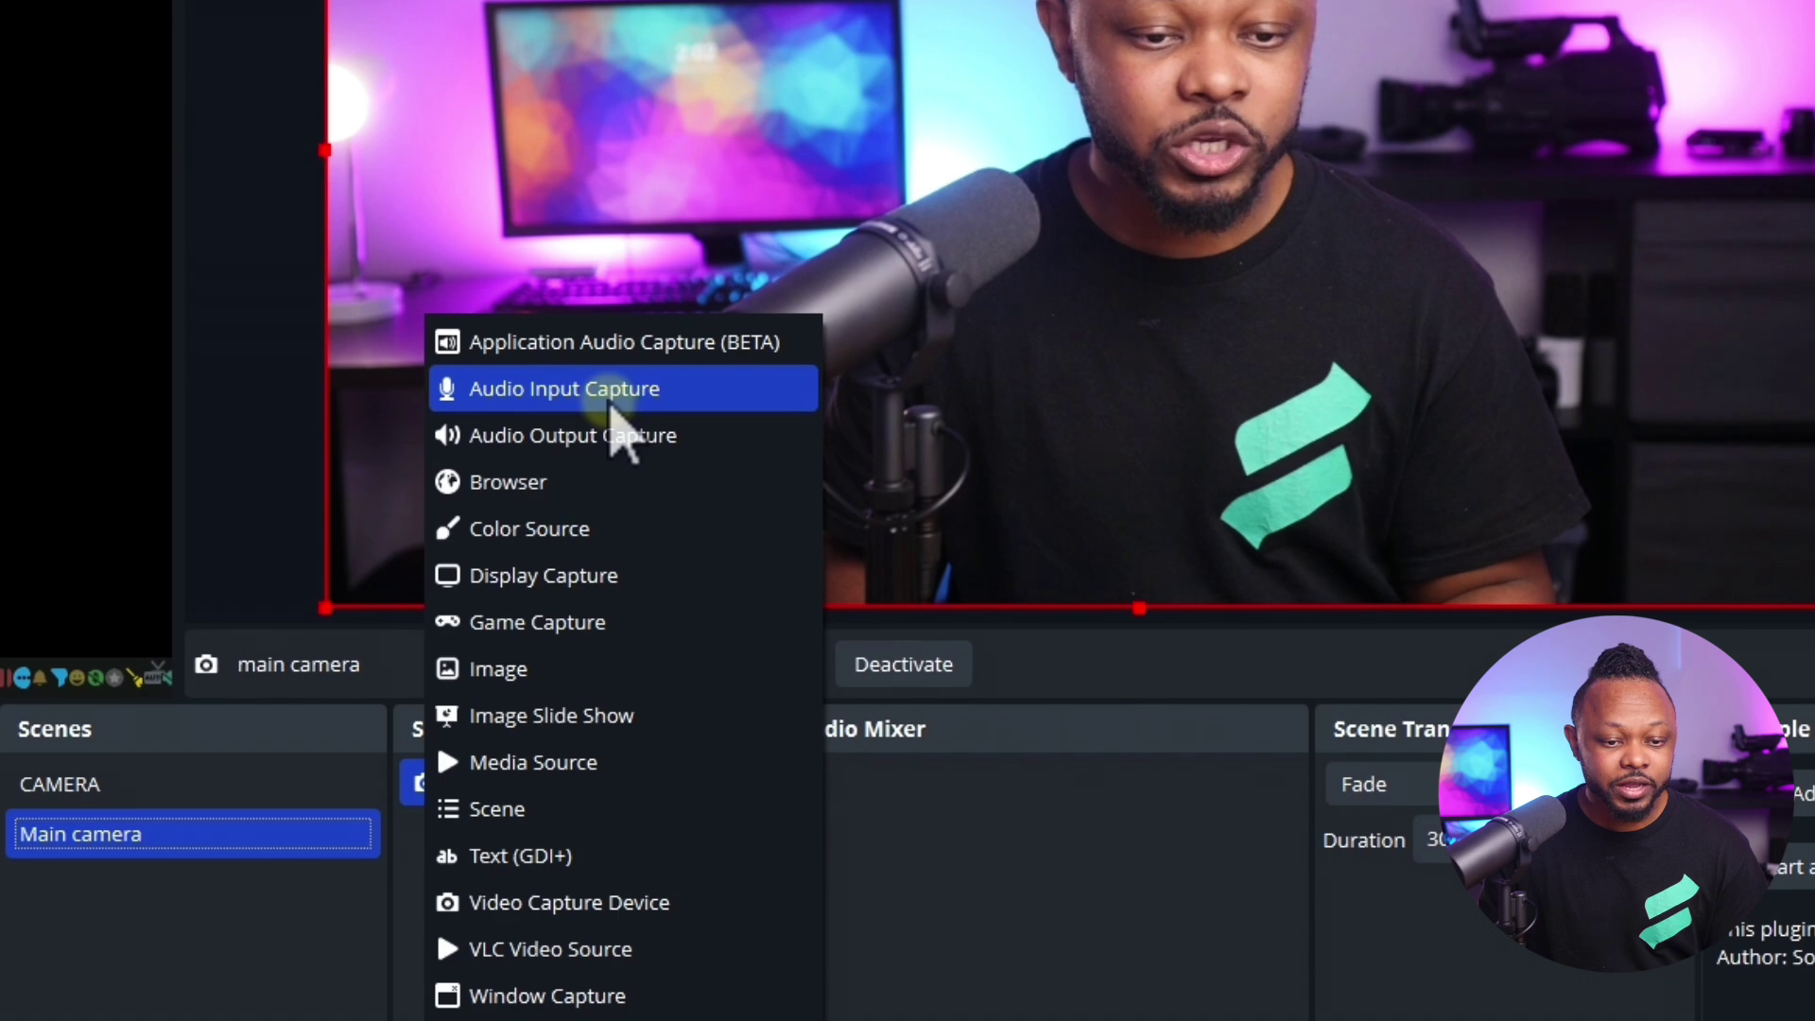
{"action": "left_click", "coordinate": [609, 406]}
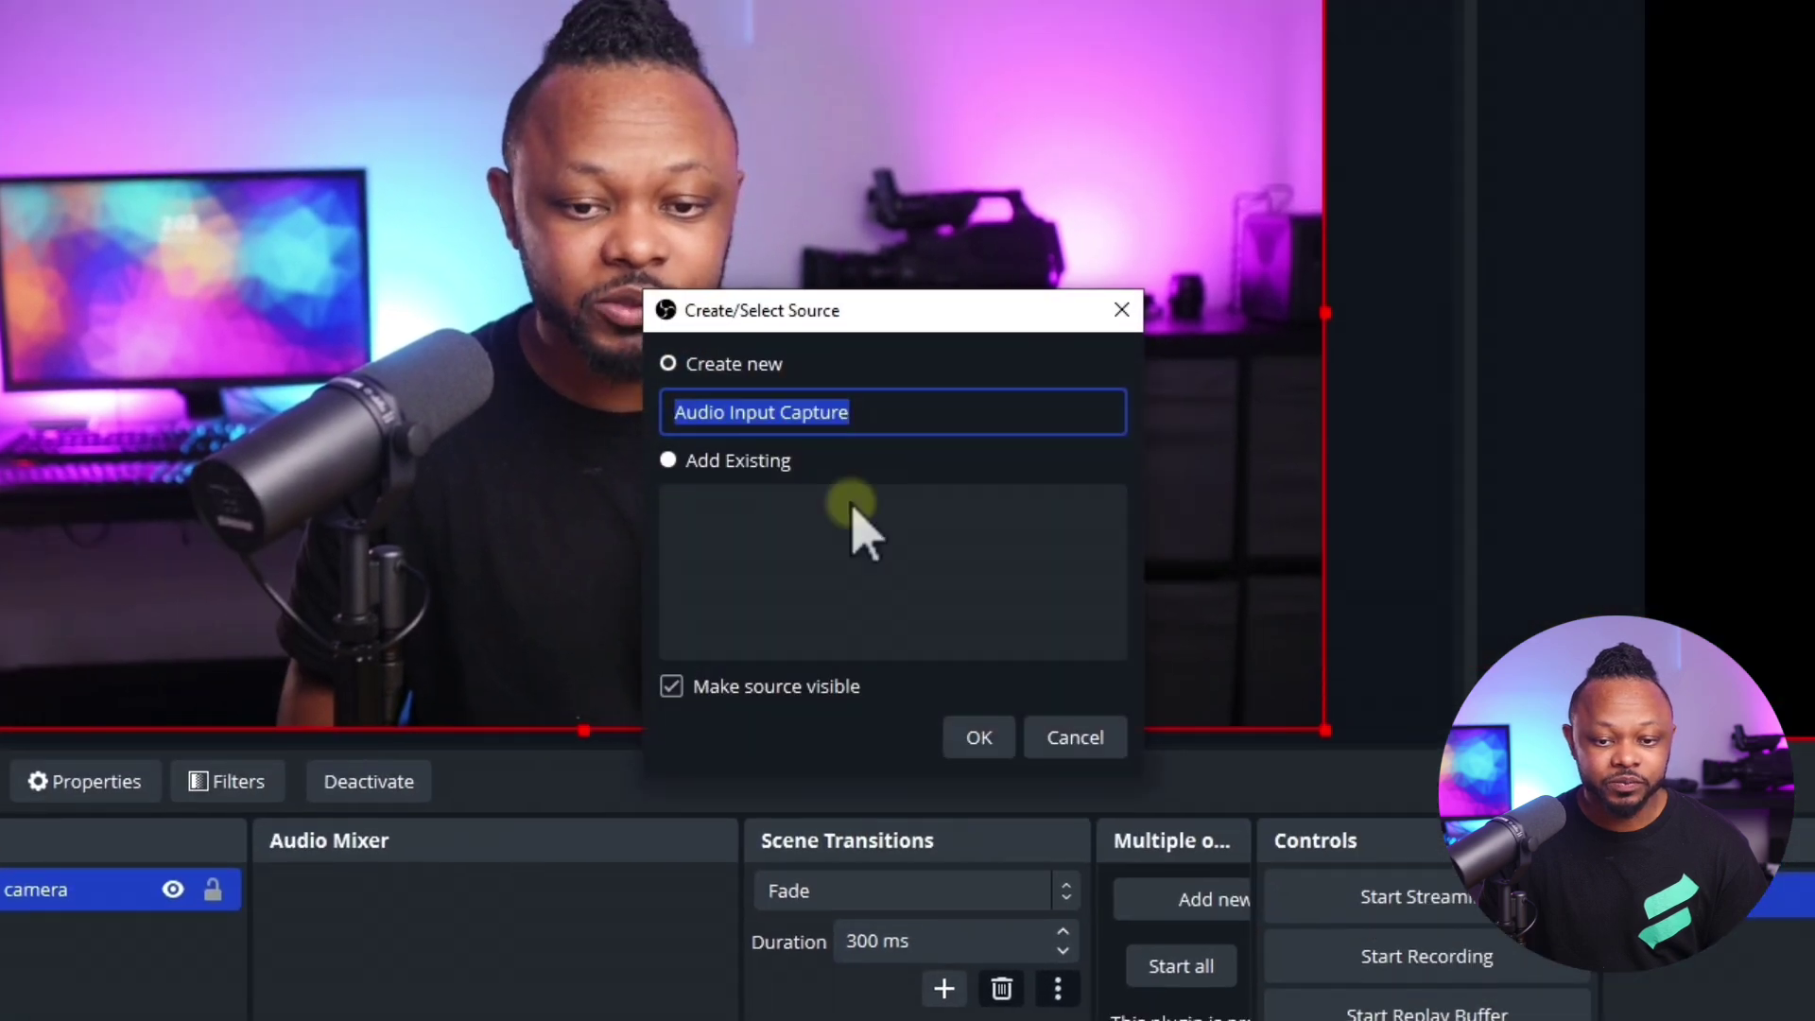
{"action": "type", "text": "mic"}
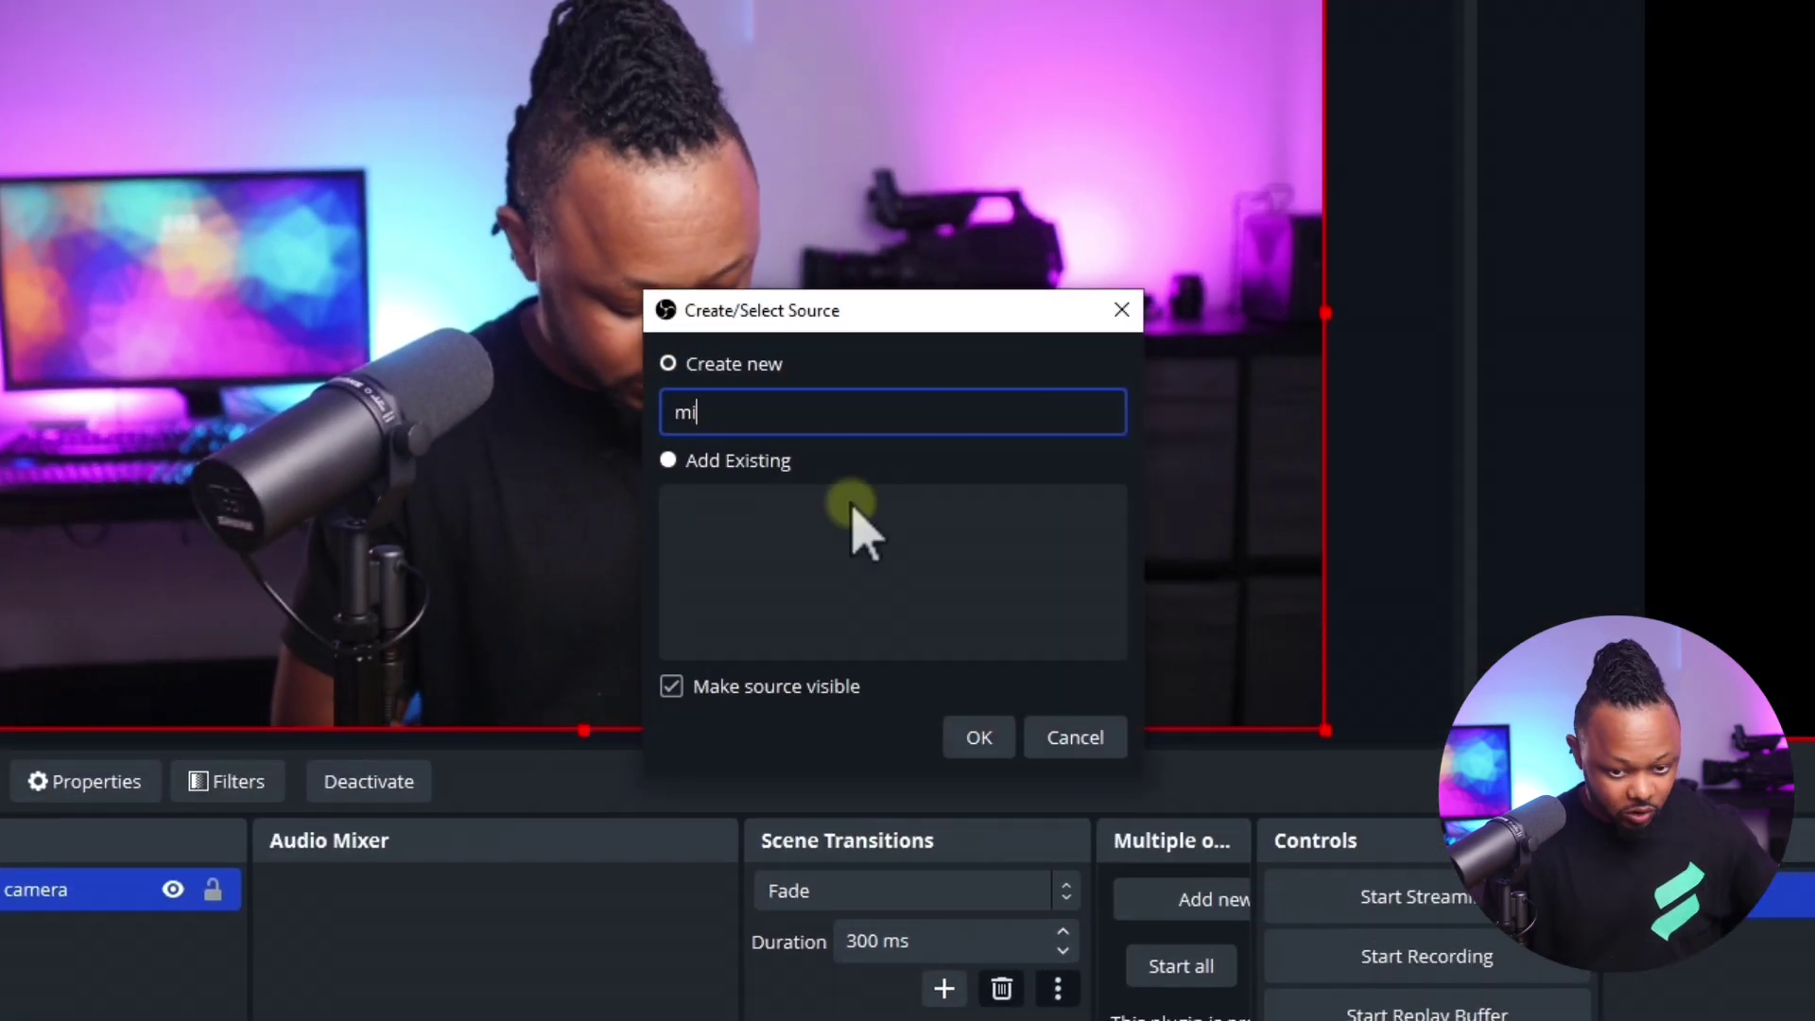
{"action": "left_click", "coordinate": [980, 738]}
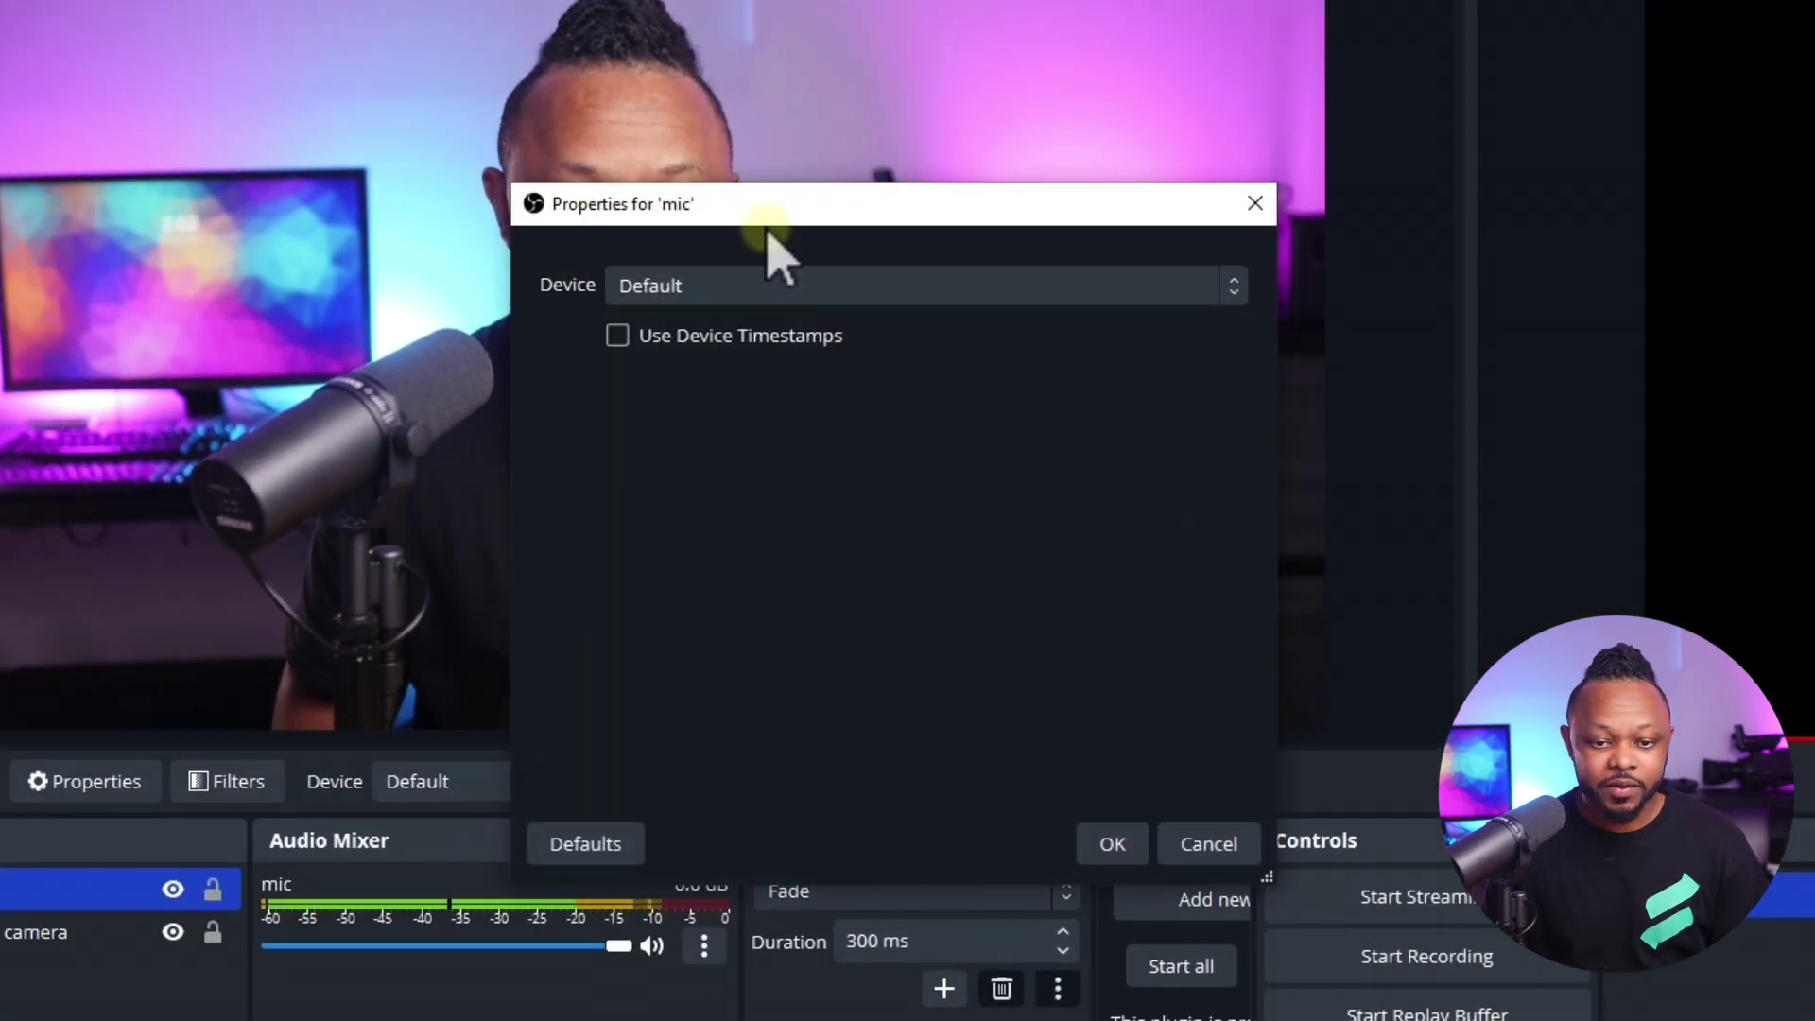
- Set the mic source's device to Microphone (RODECaster Duo Main Stereo) and select the main camera source
{"action": "left_click", "coordinate": [715, 286]}
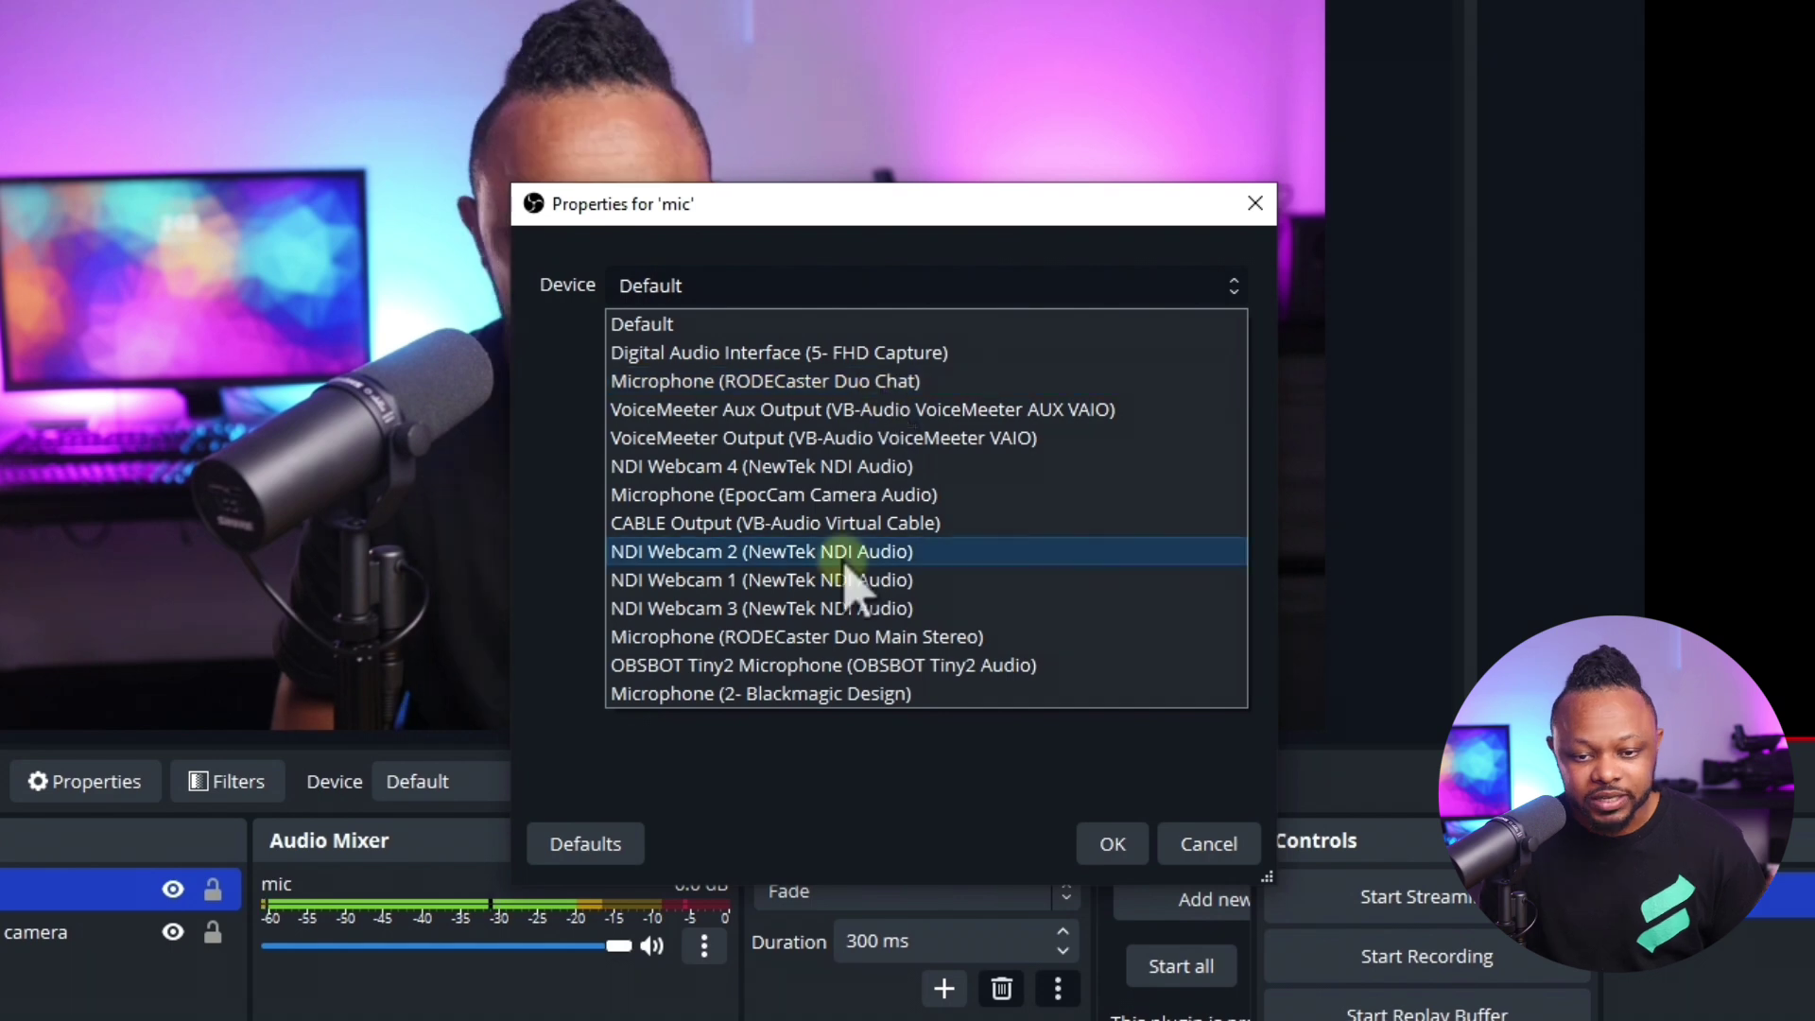
{"action": "left_click", "coordinate": [840, 639]}
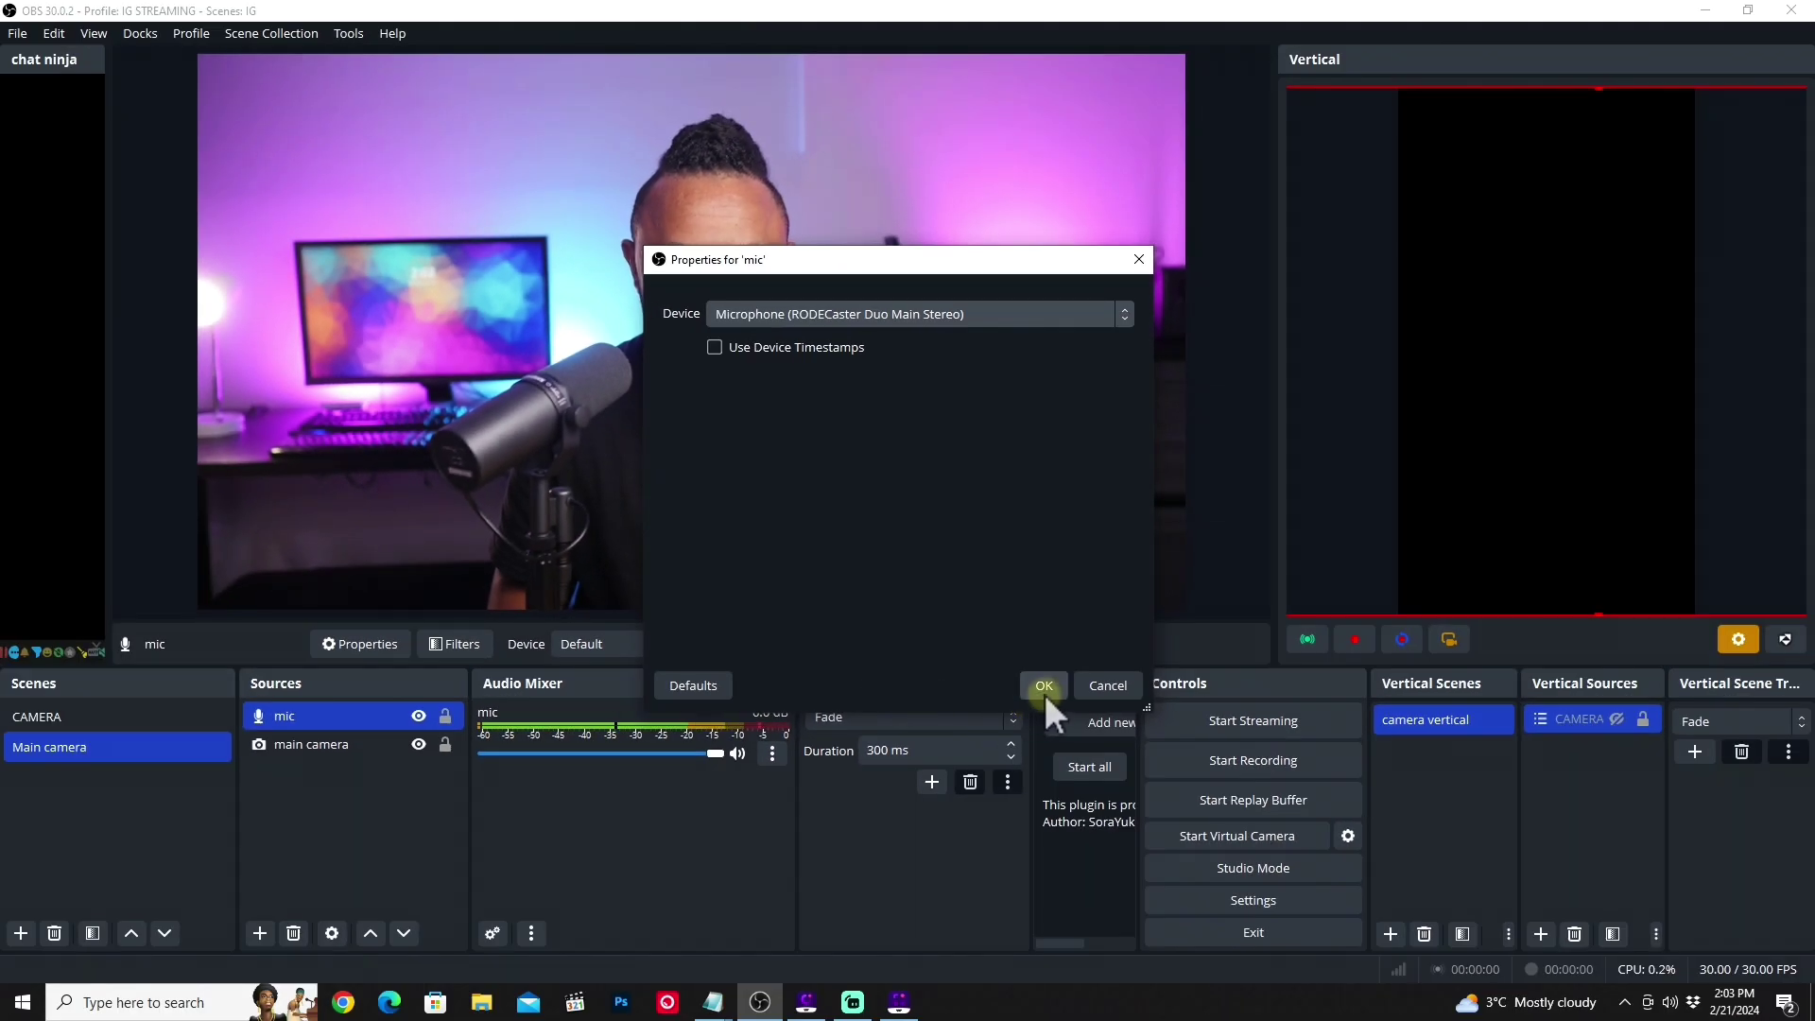
{"action": "left_click", "coordinate": [1112, 843]}
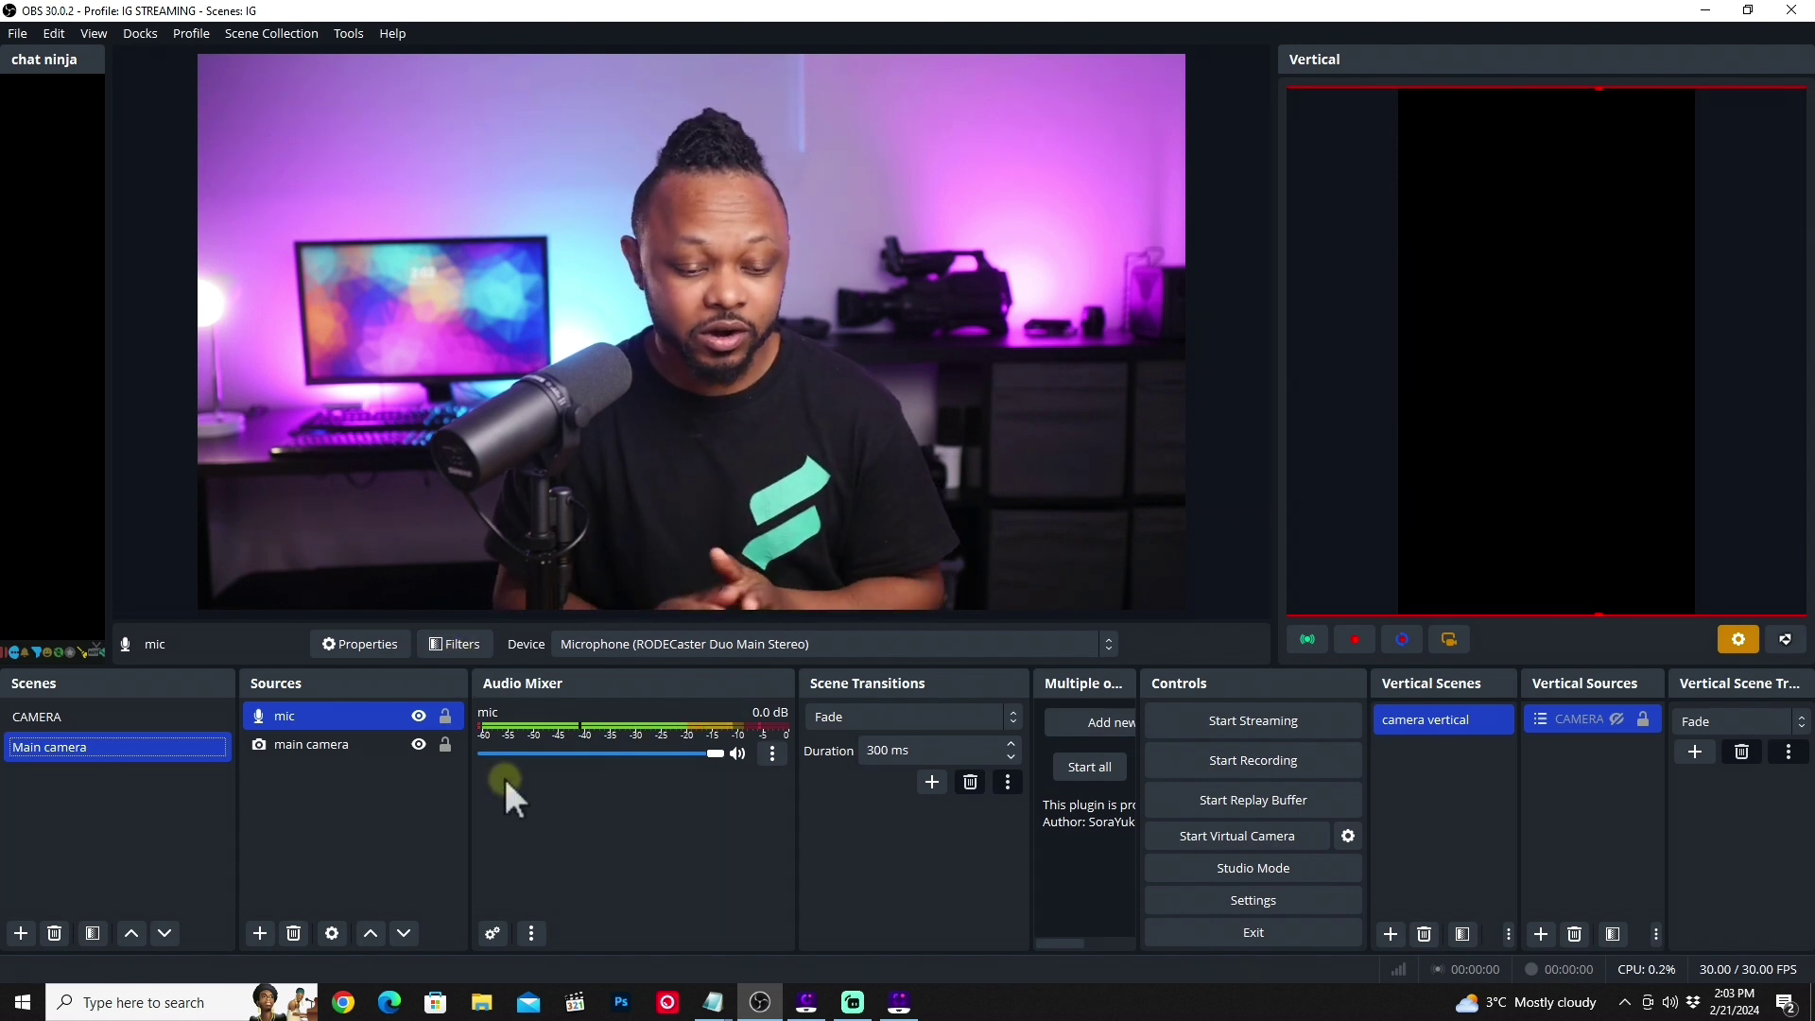
{"action": "left_click", "coordinate": [343, 747]}
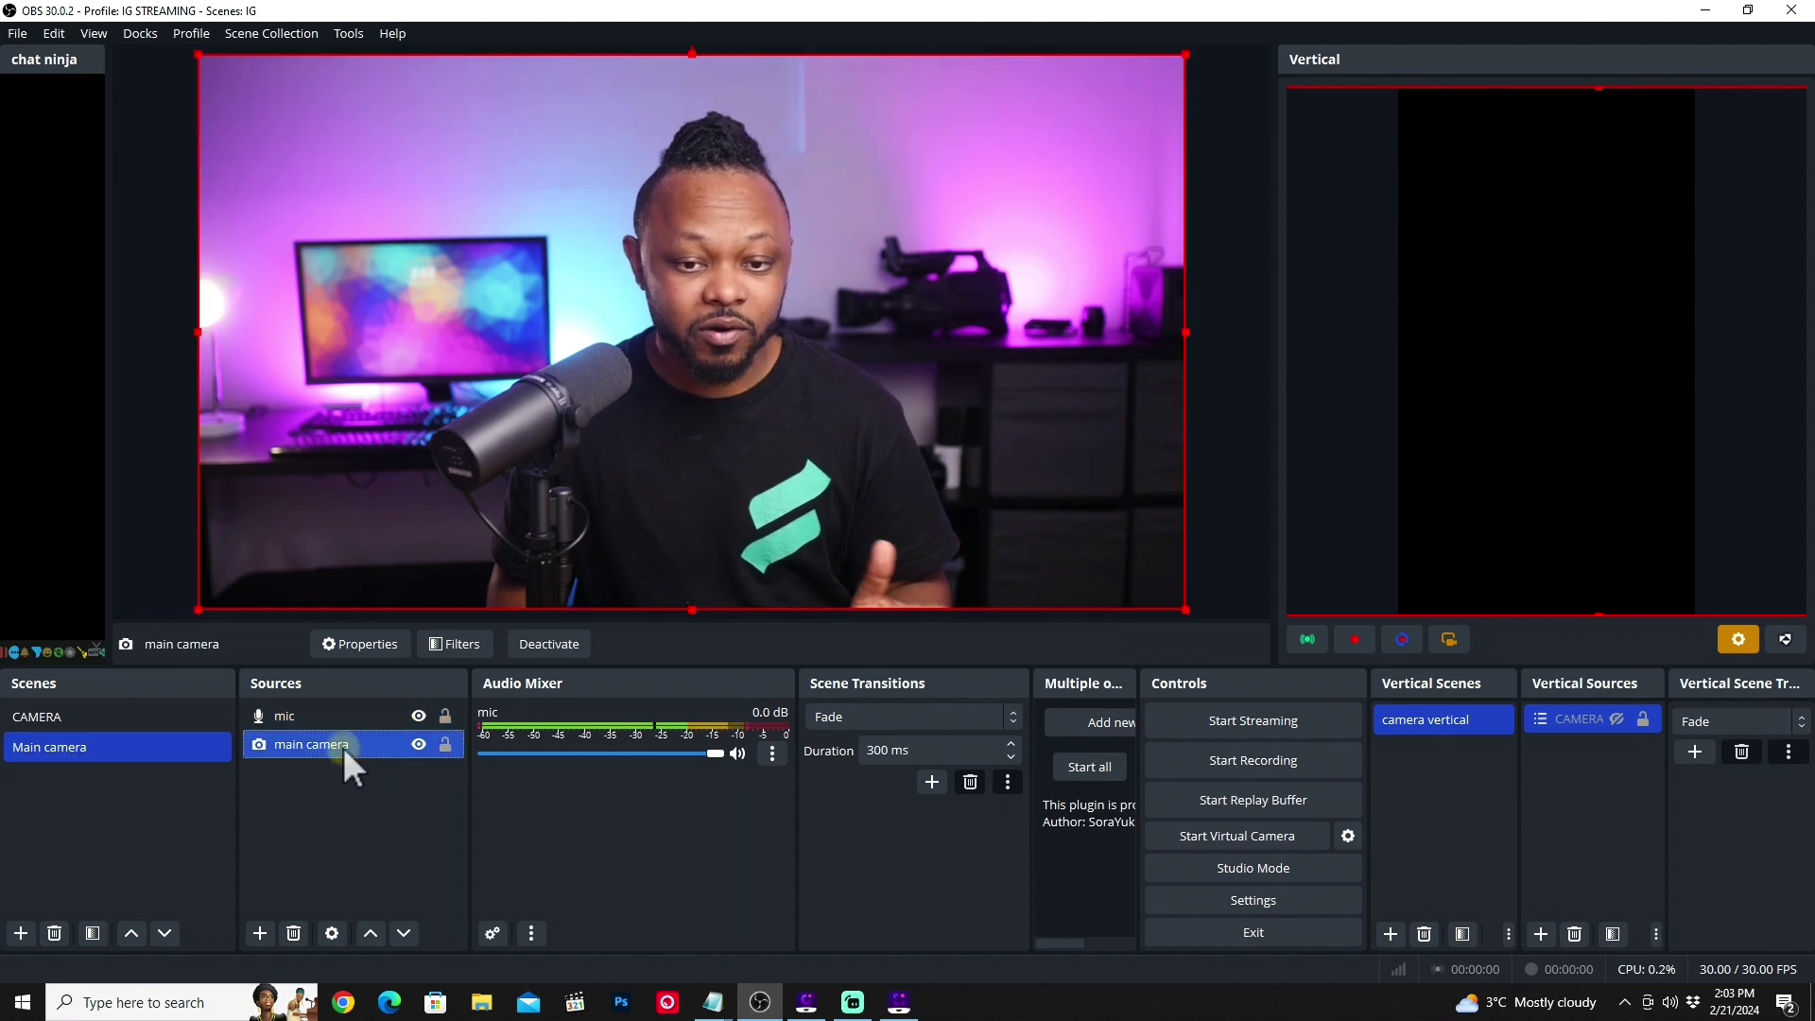
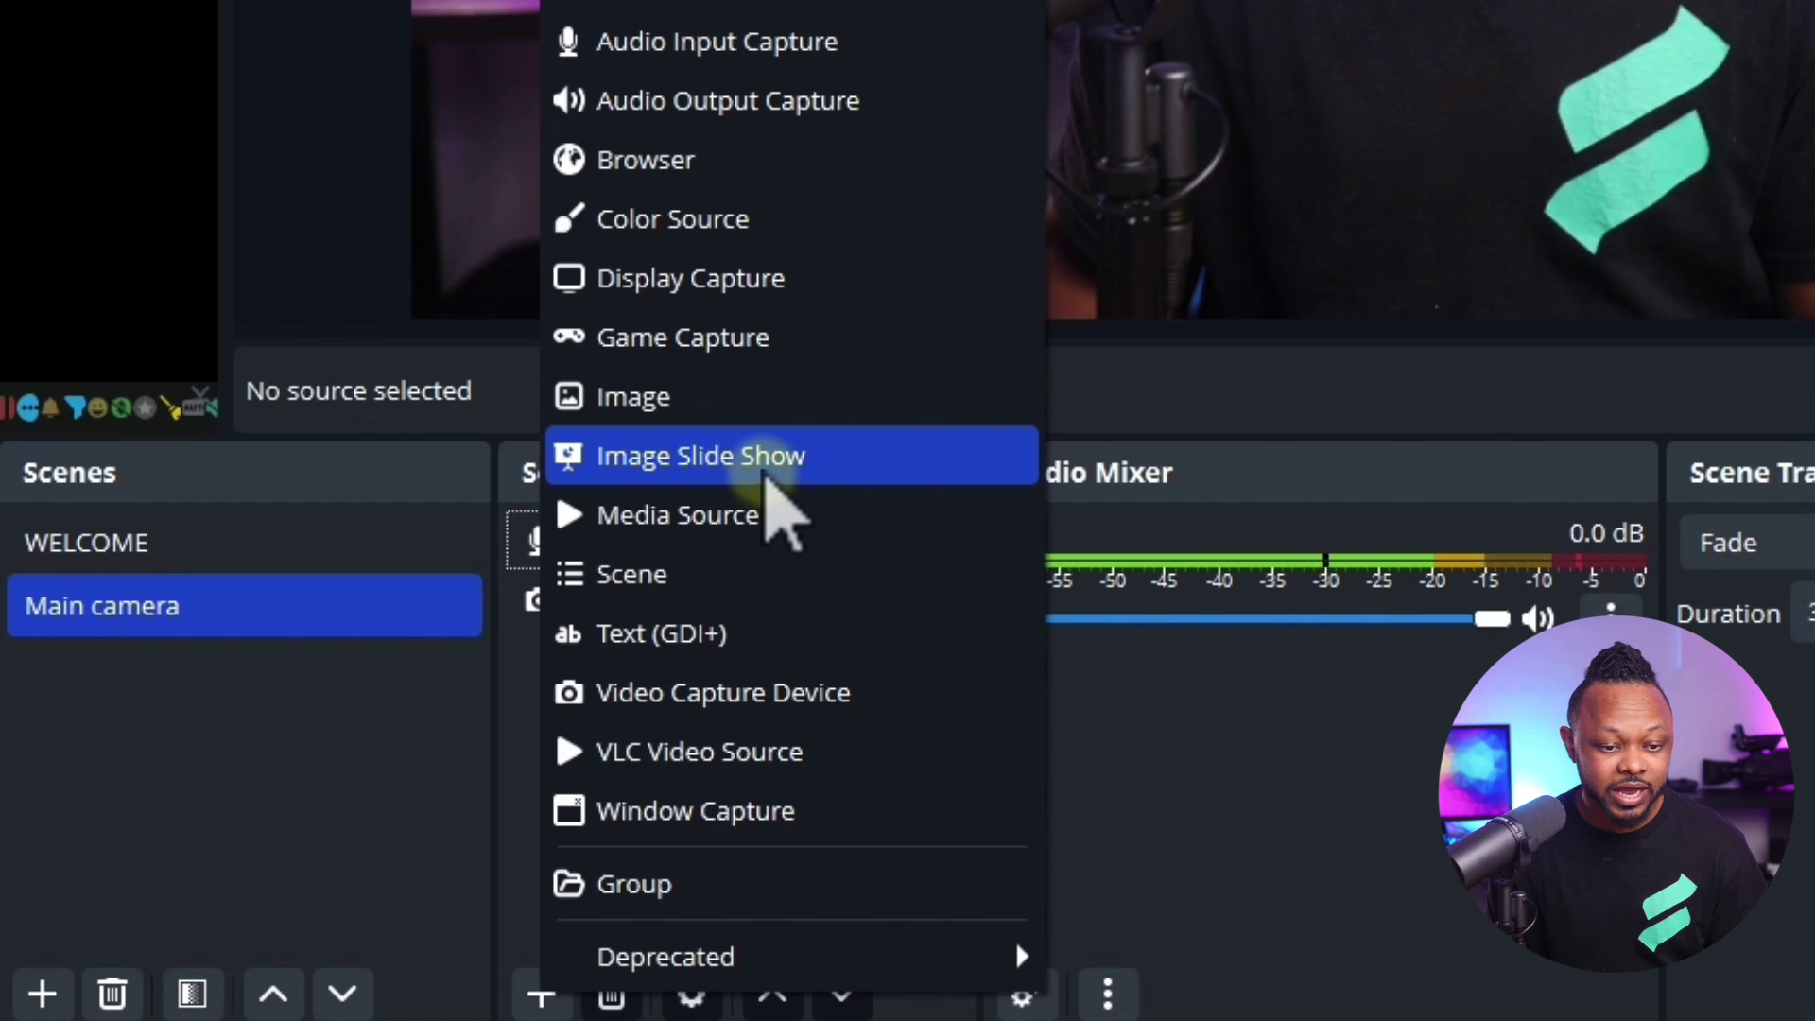
- Add a new Media Source named "BACKGROUND MUSIC" to the Main camera scene
{"action": "left_click", "coordinate": [753, 526]}
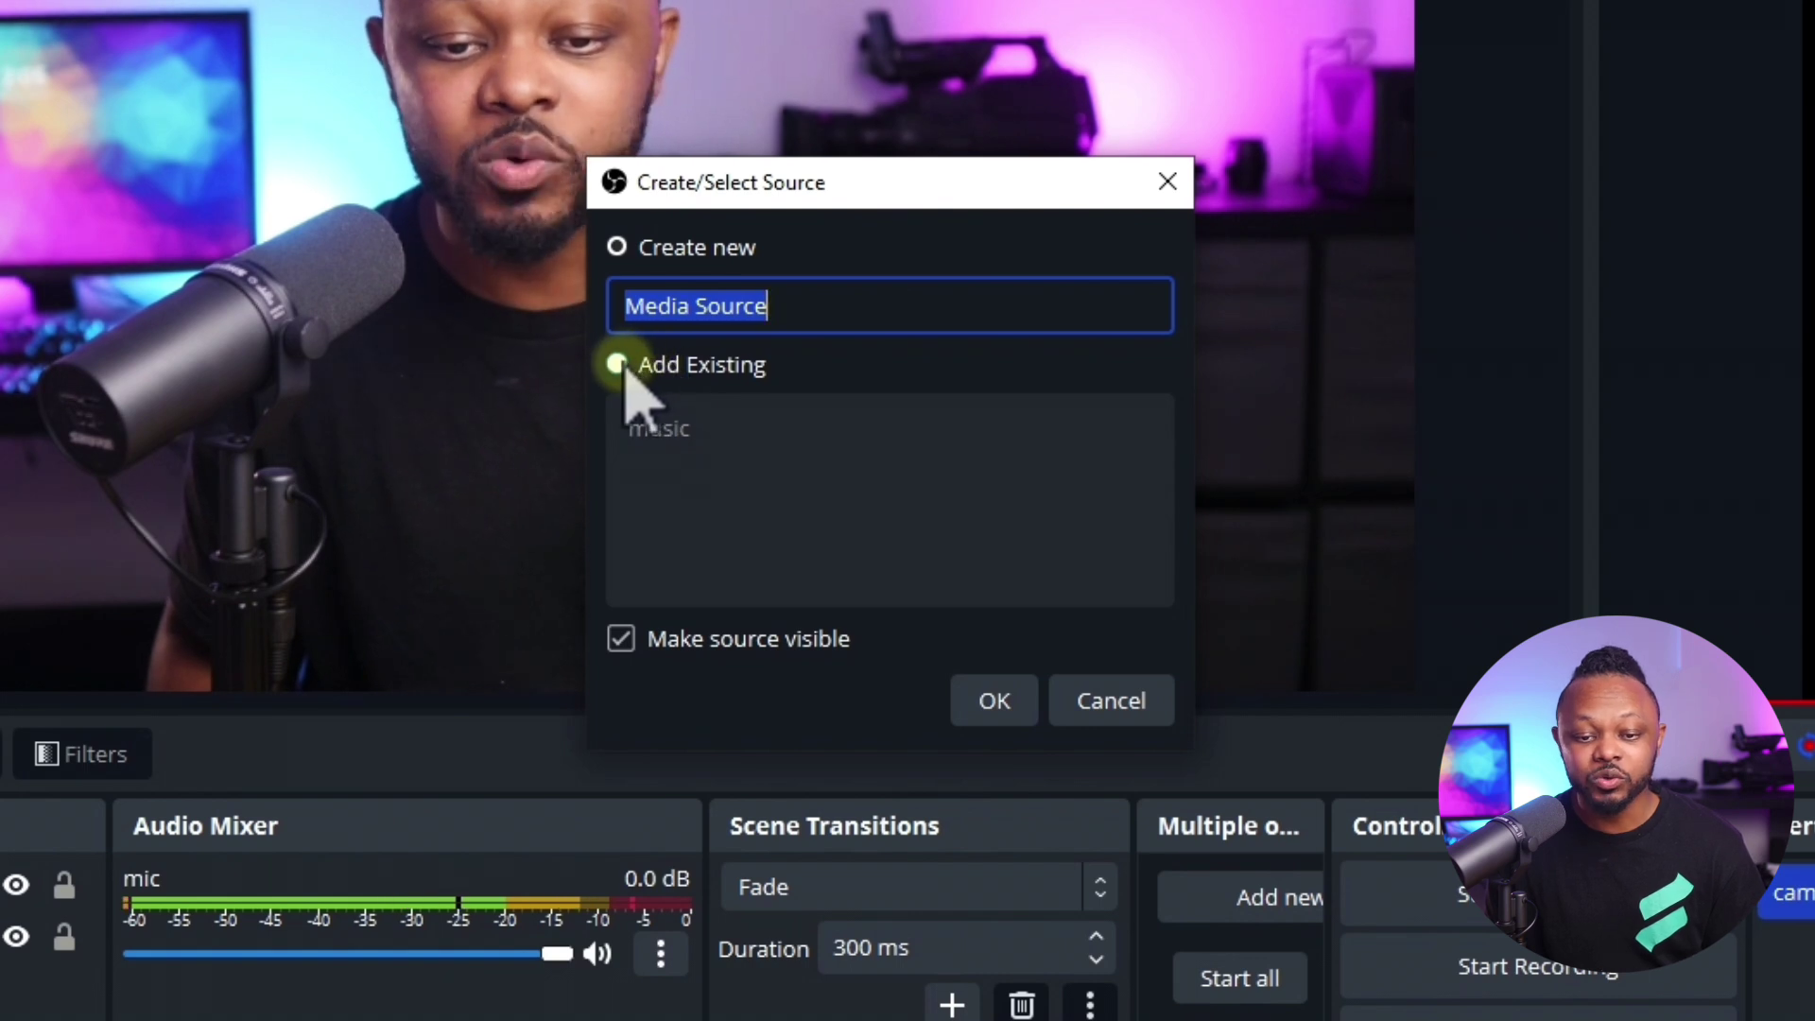
{"action": "left_click", "coordinate": [617, 365]}
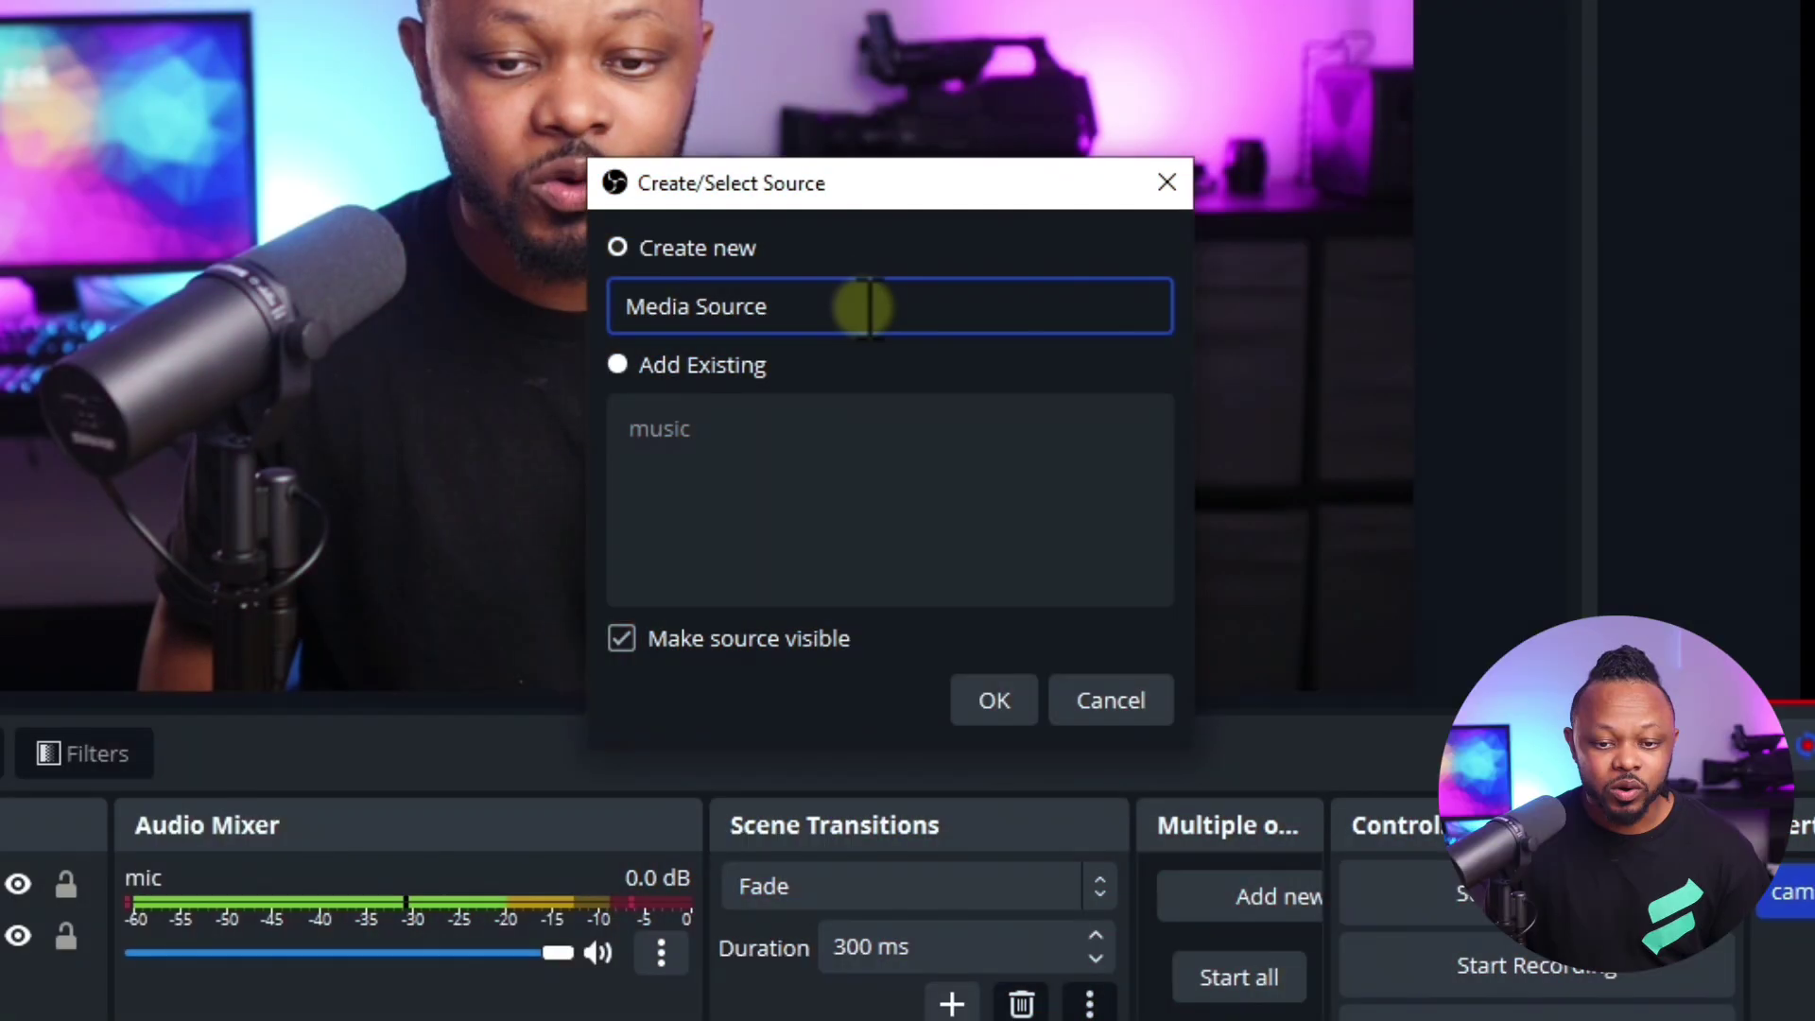
{"action": "left_click_drag", "start_coordinate": [858, 304], "coordinate": [615, 303]}
{"action": "type", "text": "bA"}
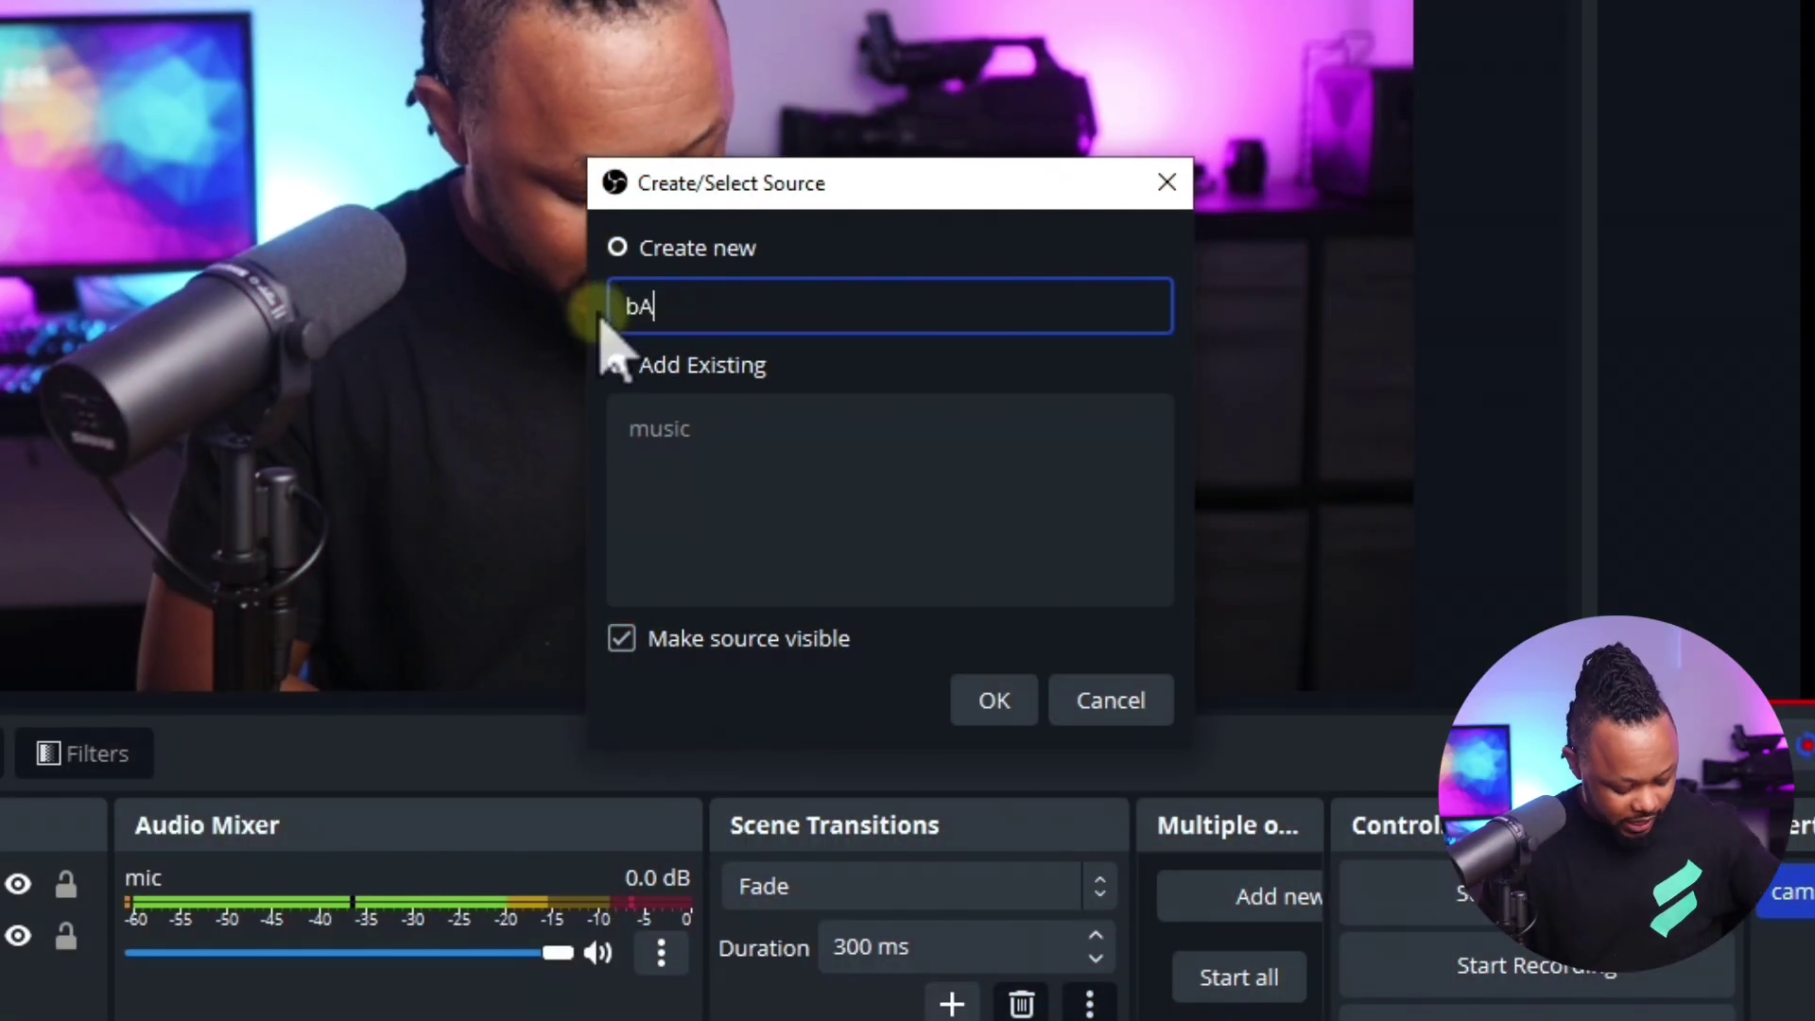
{"action": "type", "text": "CKGROUND MUSIC"}
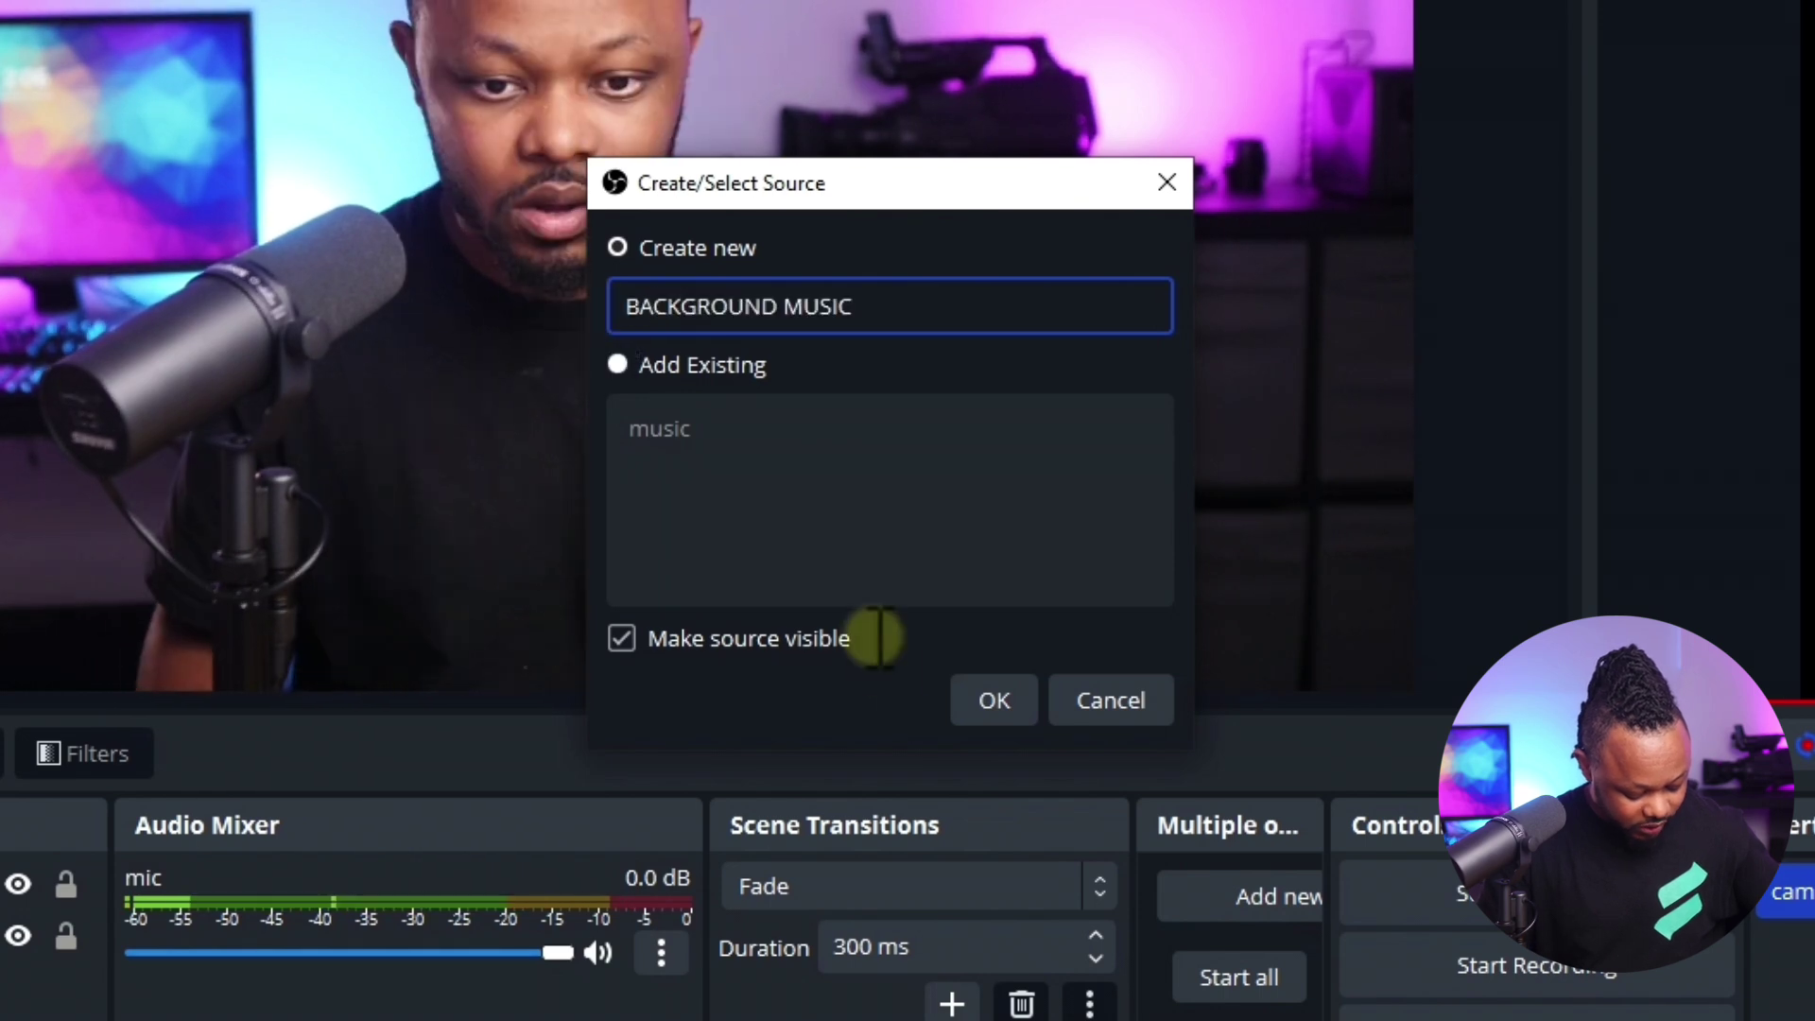
{"action": "left_click", "coordinate": [983, 701]}
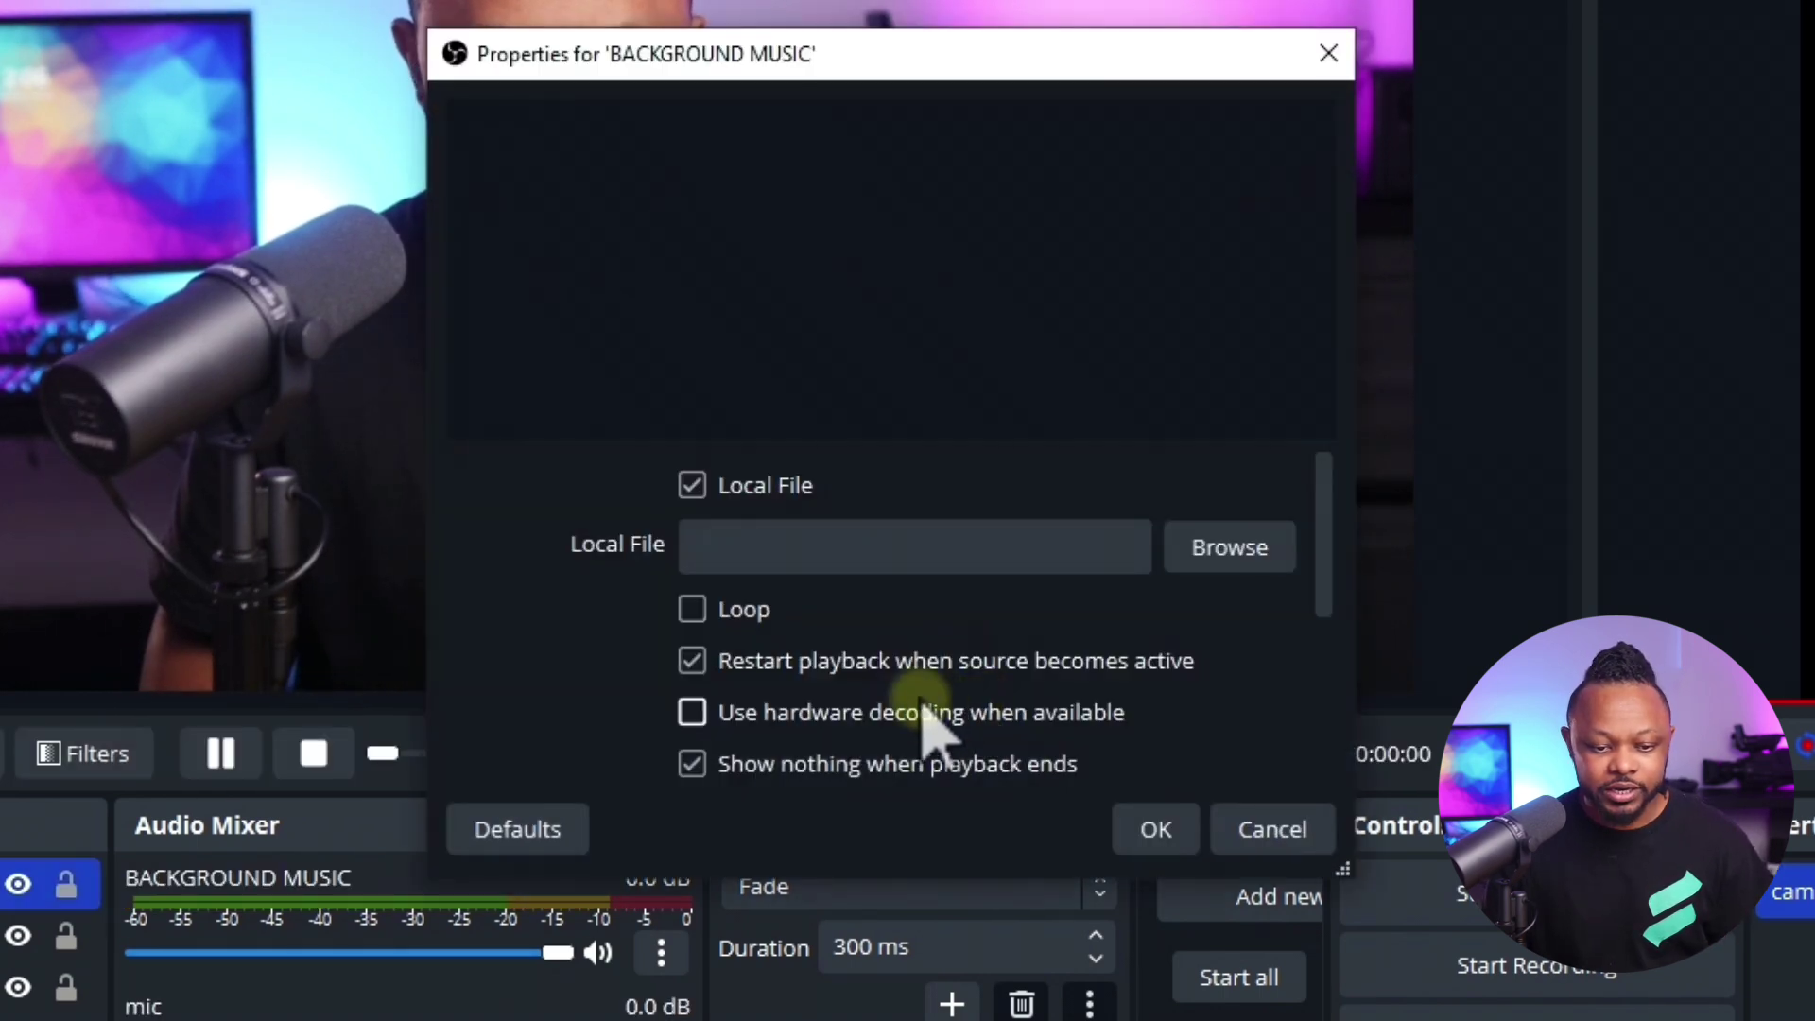
- Enable Loop for the BACKGROUND MUSIC source and load the local file "ES_slow breath - shamgang.mp3" from the EPIDEMIC MUSIC folder
{"action": "left_click", "coordinate": [692, 610]}
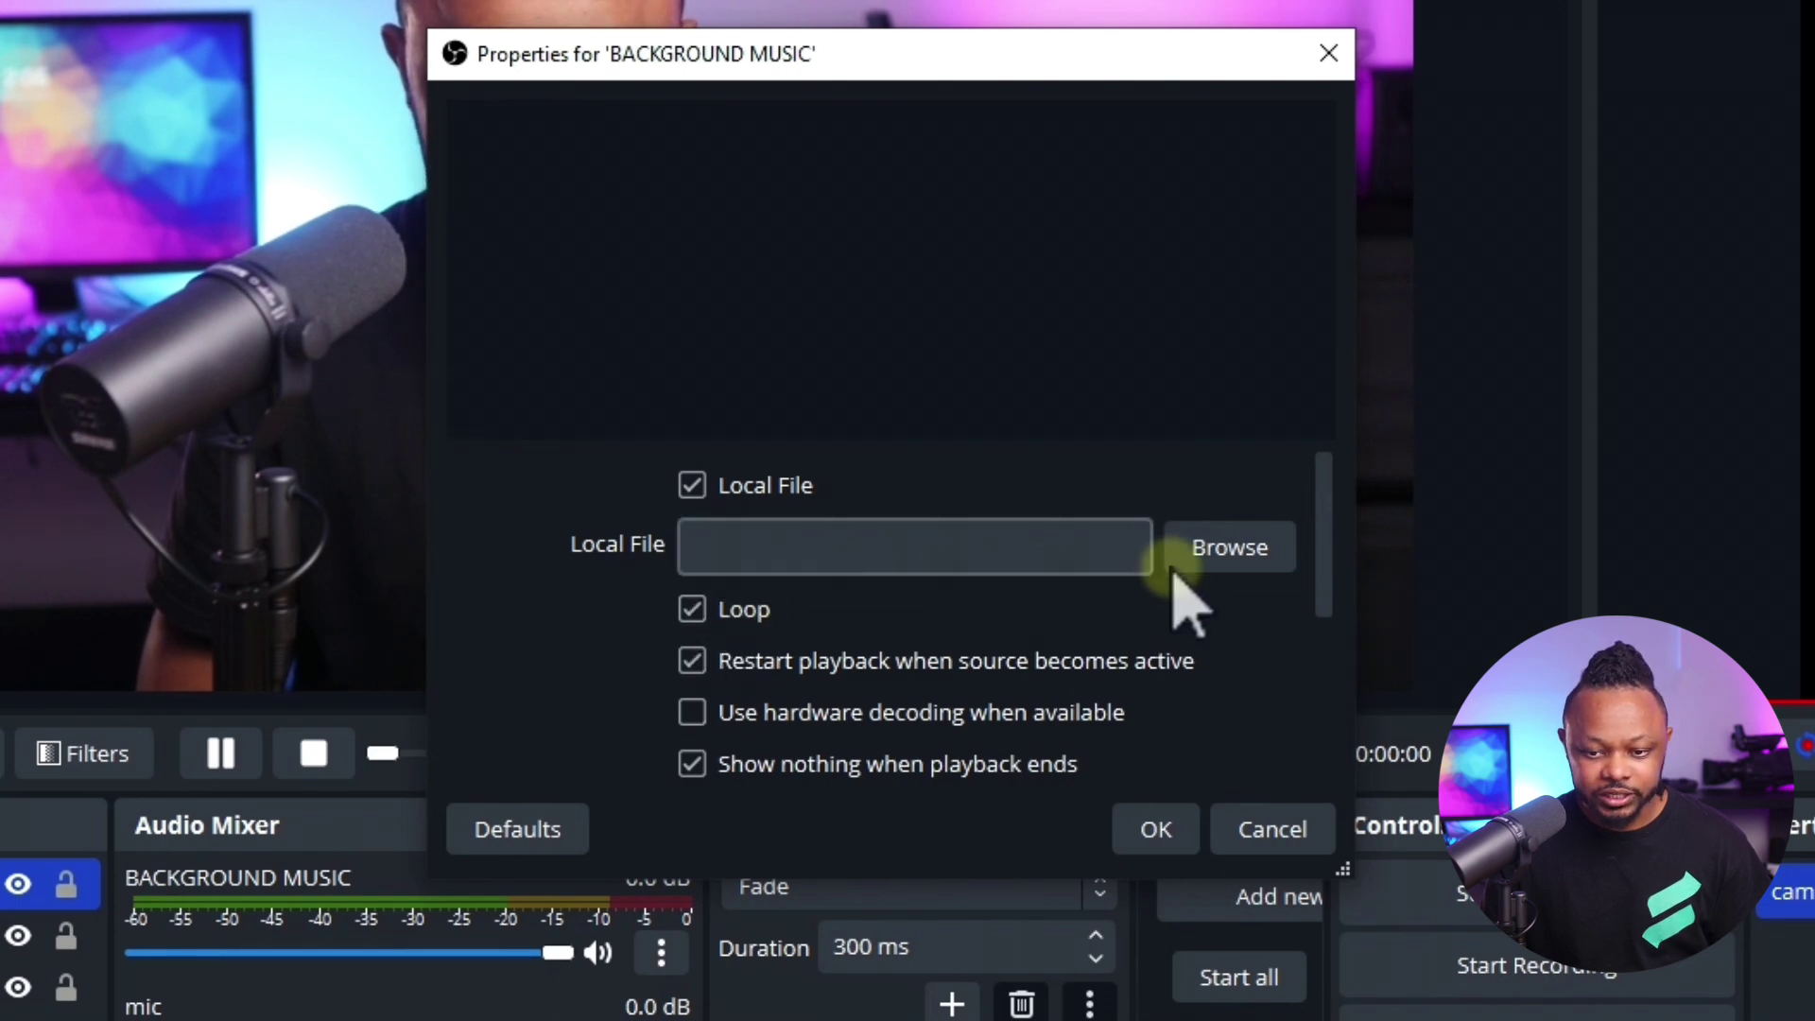
{"action": "left_click", "coordinate": [1221, 557]}
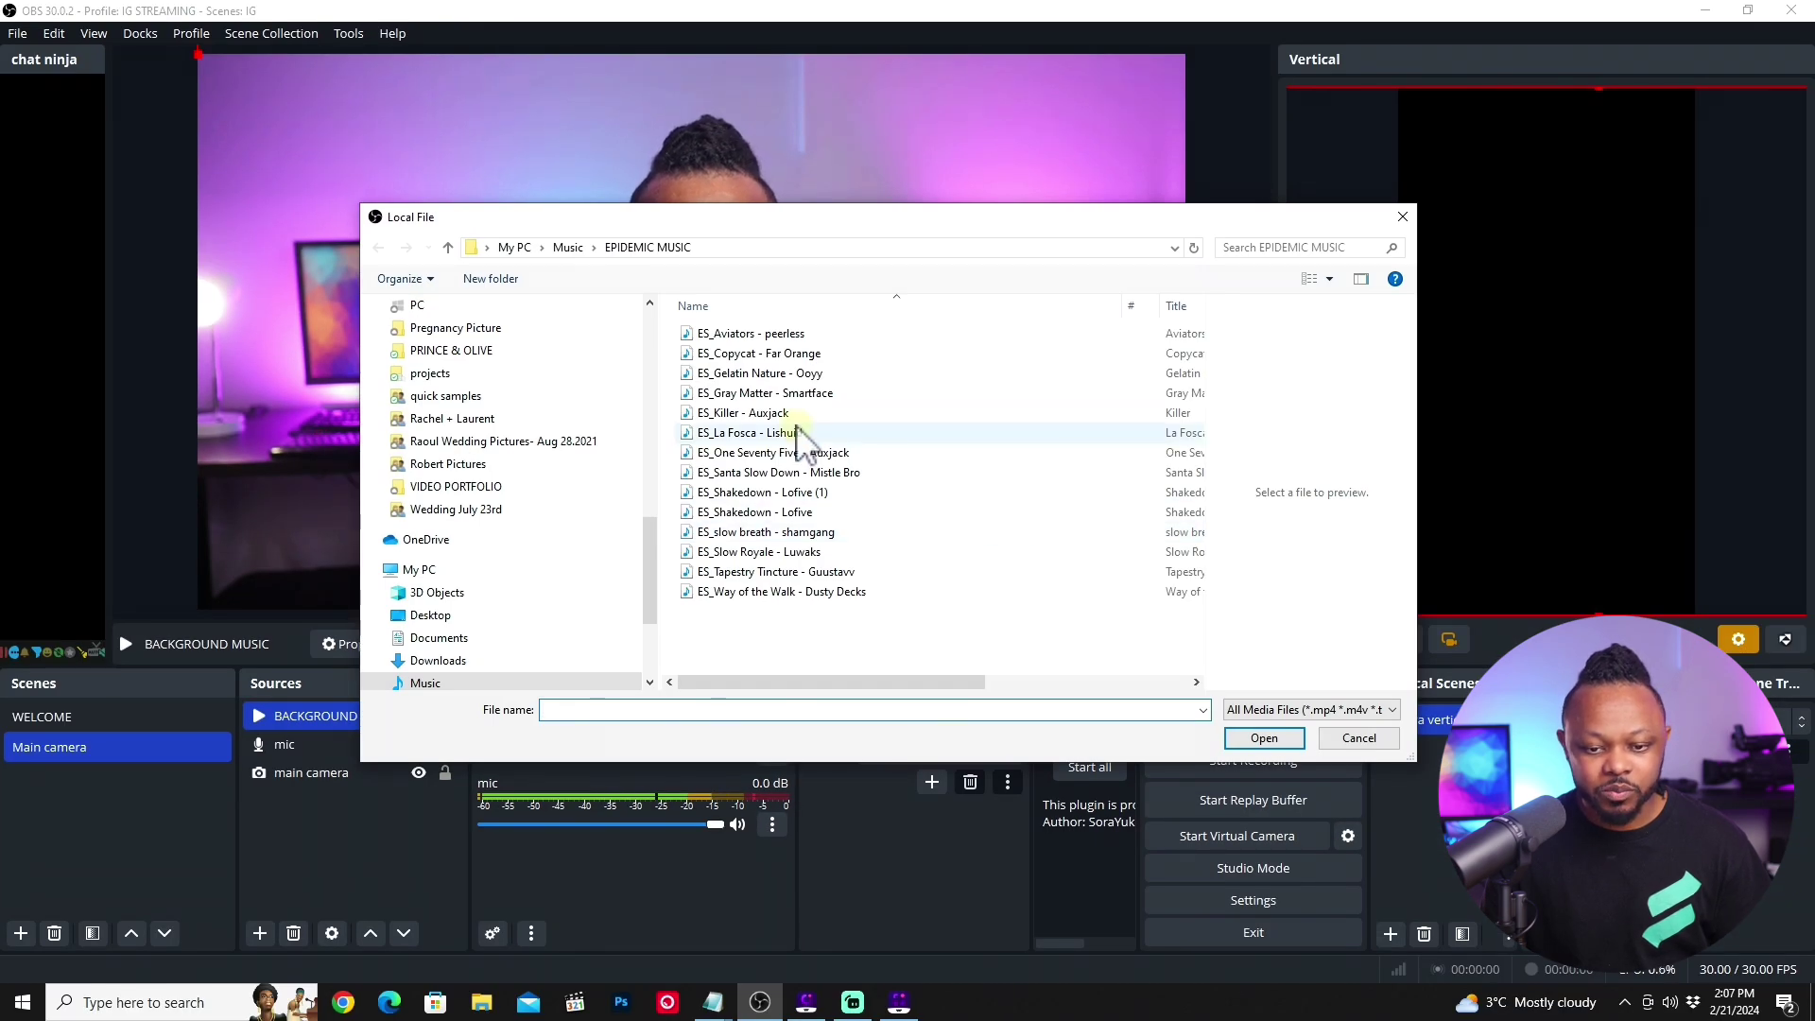
{"action": "left_click", "coordinate": [820, 531]}
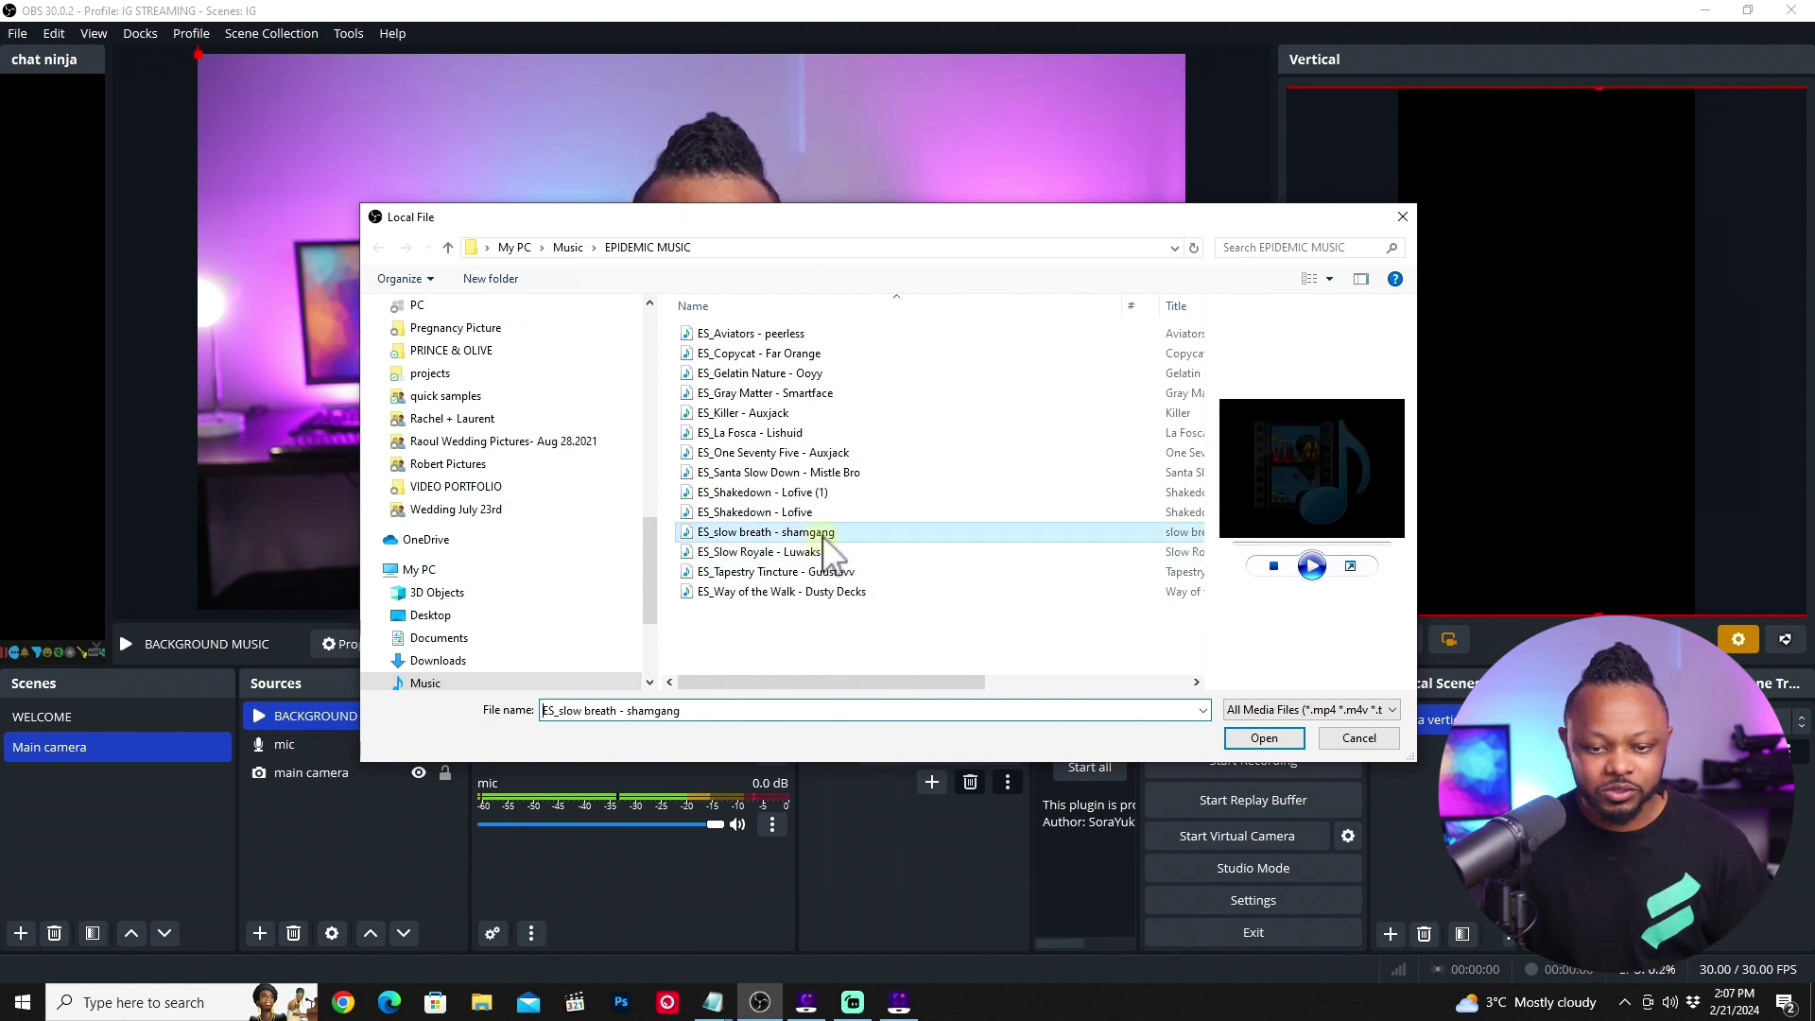
{"action": "left_click", "coordinate": [1266, 739]}
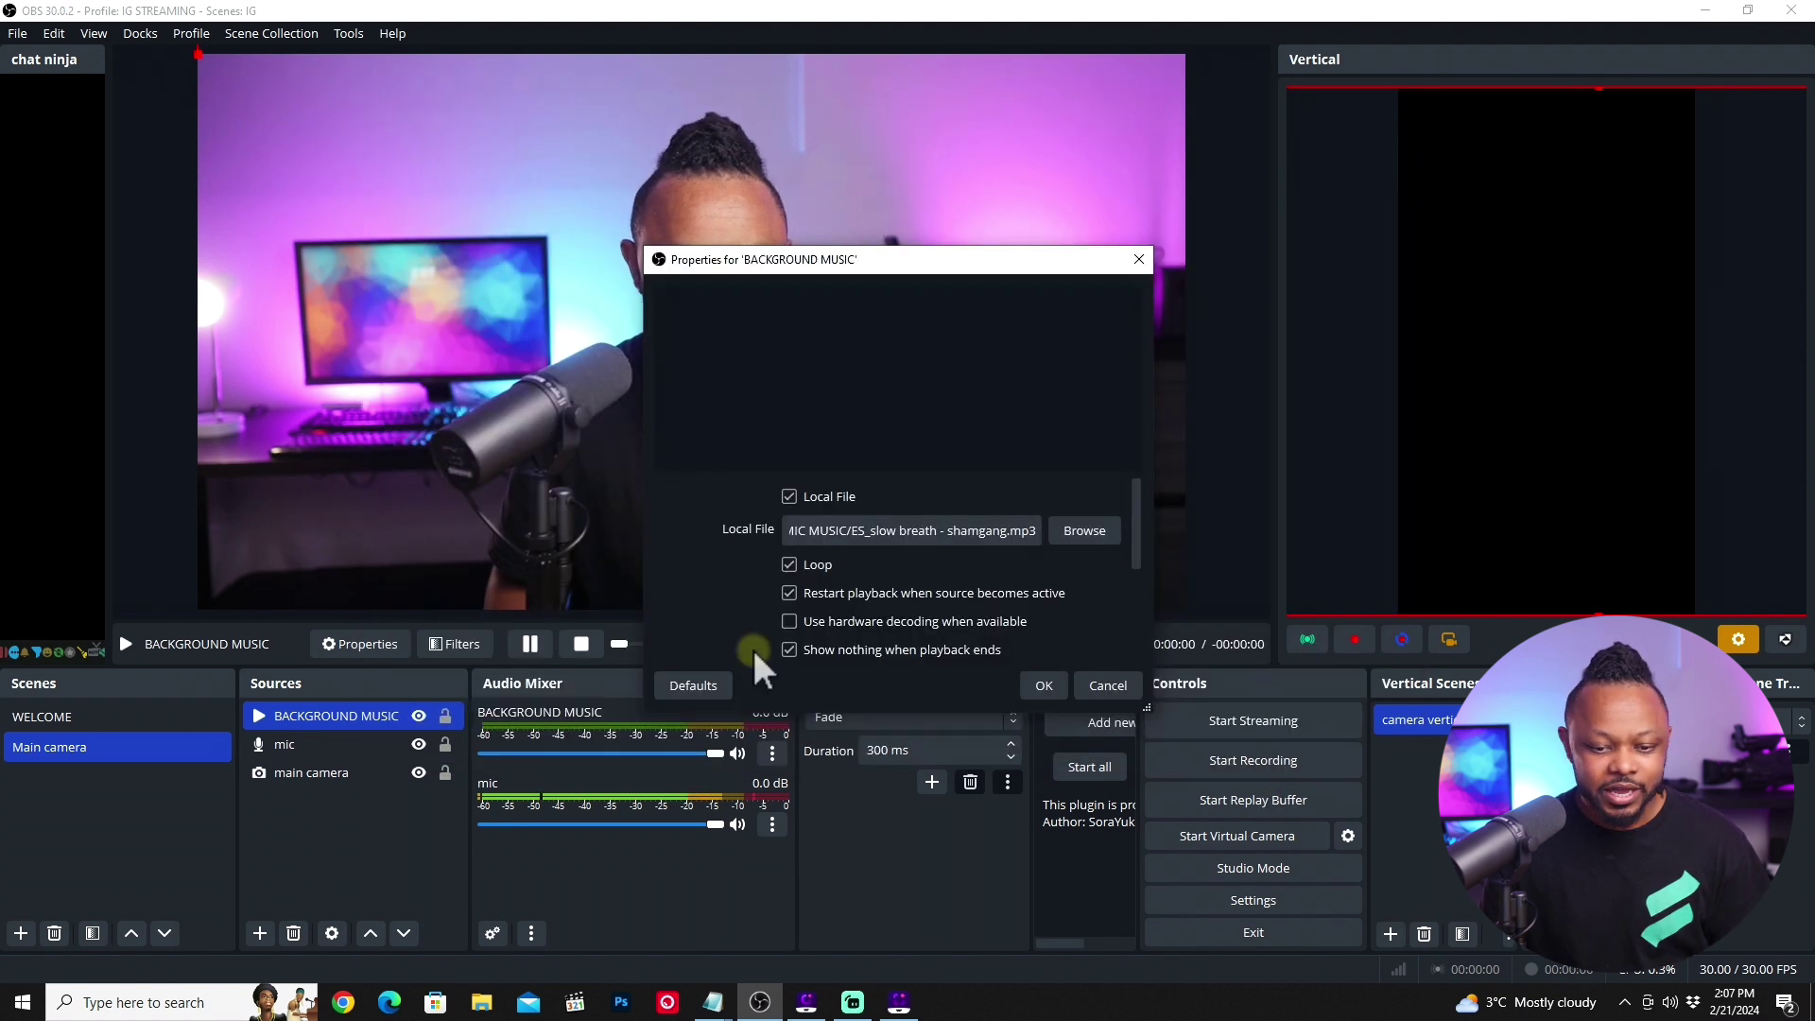
{"action": "left_click", "coordinate": [1045, 686]}
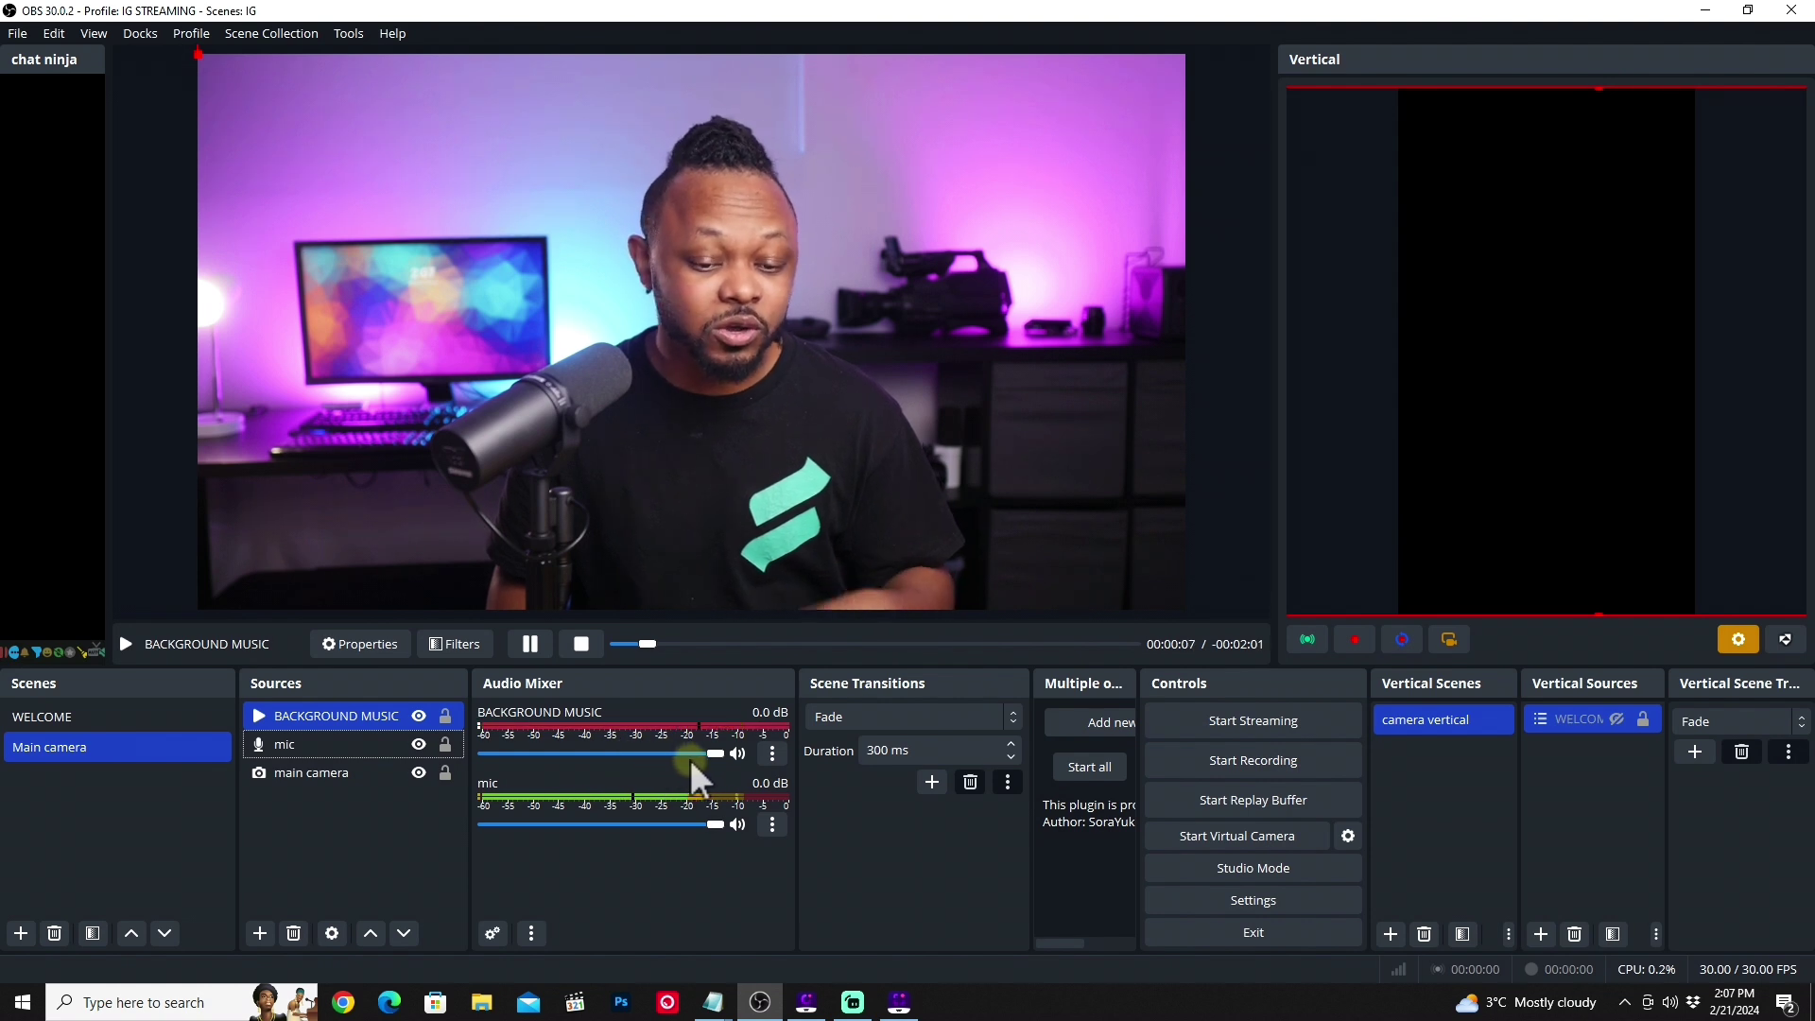
- Lower the BACKGROUND MUSIC volume in the mixer to about -58.6 dB, and switch to the WELCOME scene and back
{"action": "left_click_drag", "start_coordinate": [719, 756], "coordinate": [683, 759]}
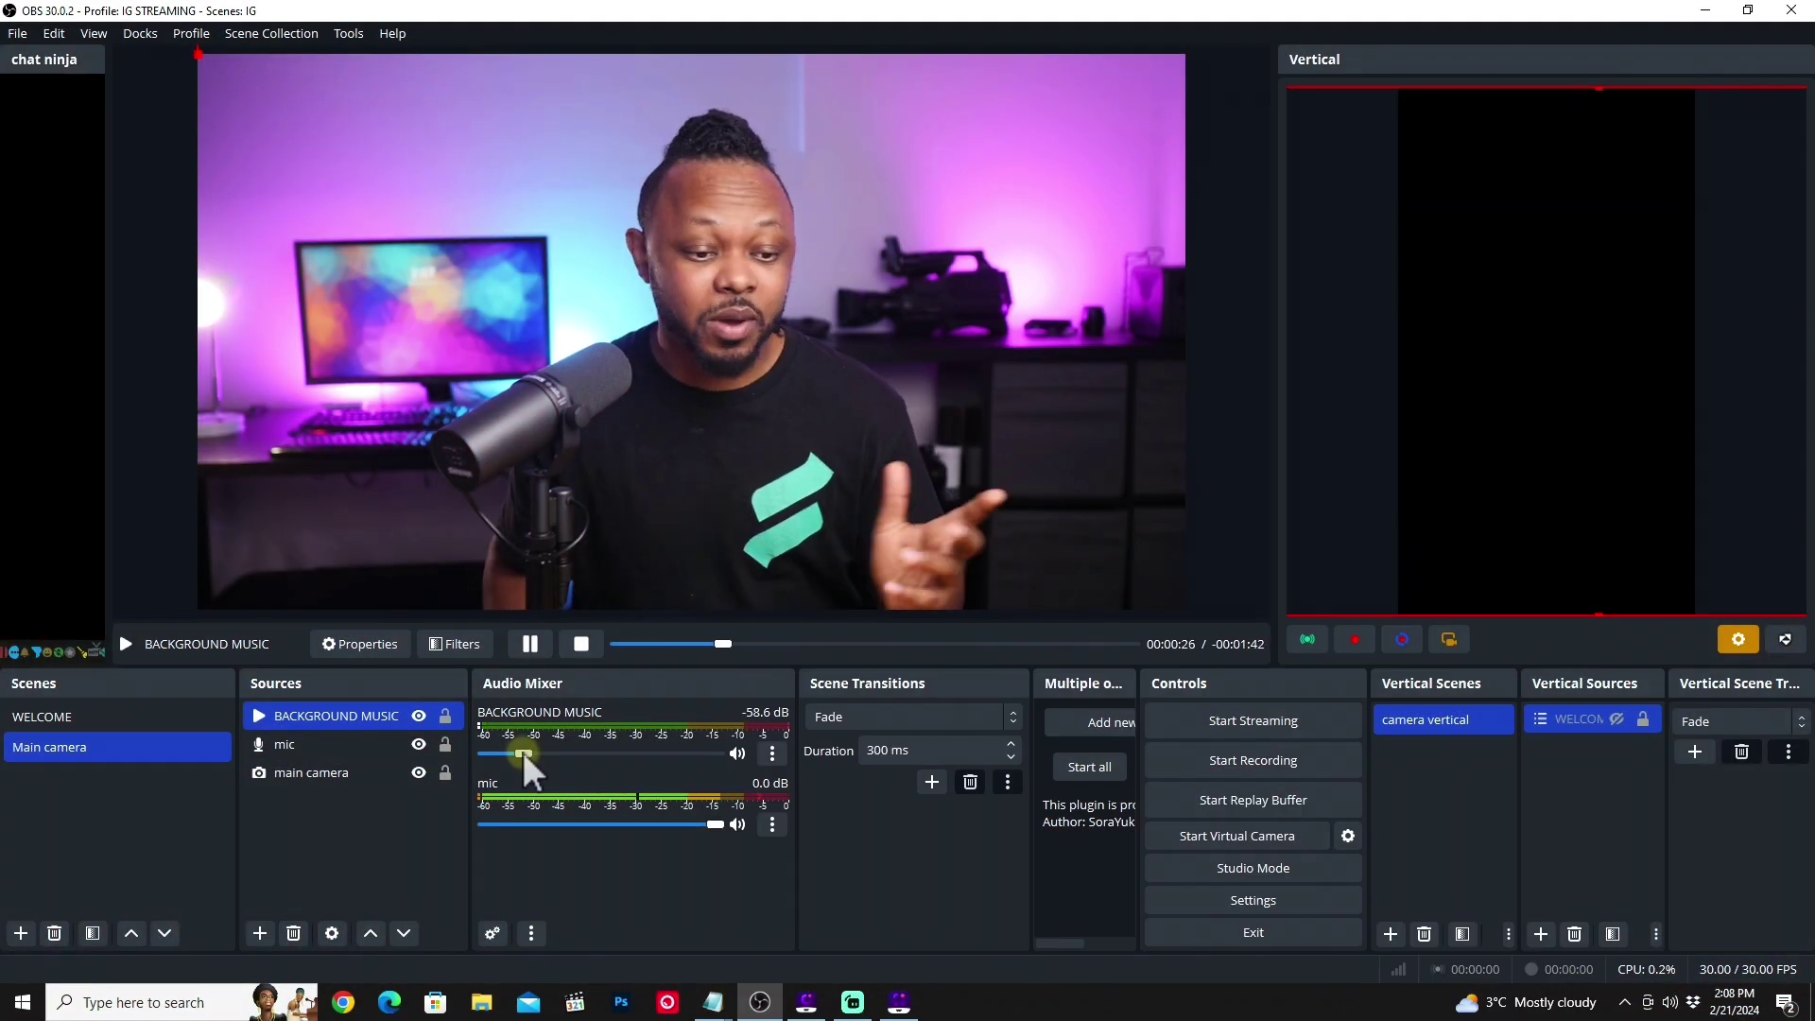
{"action": "left_click", "coordinate": [104, 720]}
{"action": "left_click", "coordinate": [116, 748]}
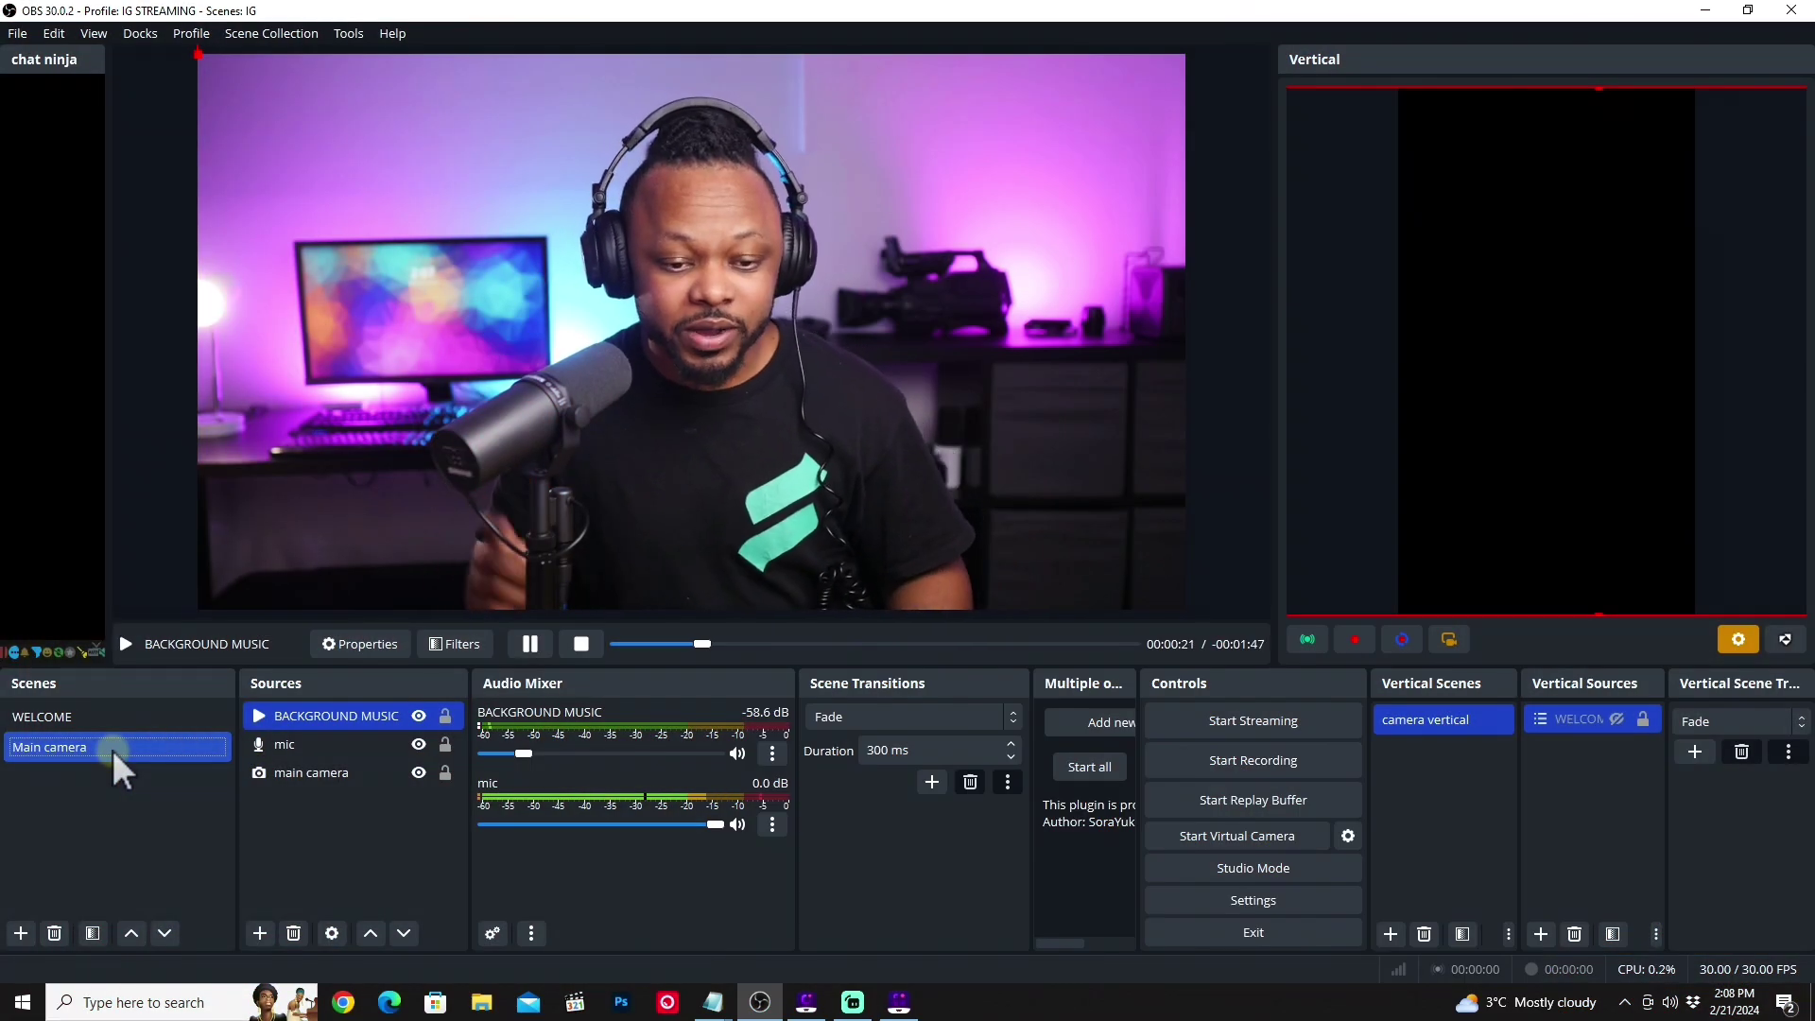
- In the WELCOME scene's Advanced Audio Properties, set the music source's Audio Monitoring to Monitor and Output
{"action": "left_click", "coordinate": [157, 726]}
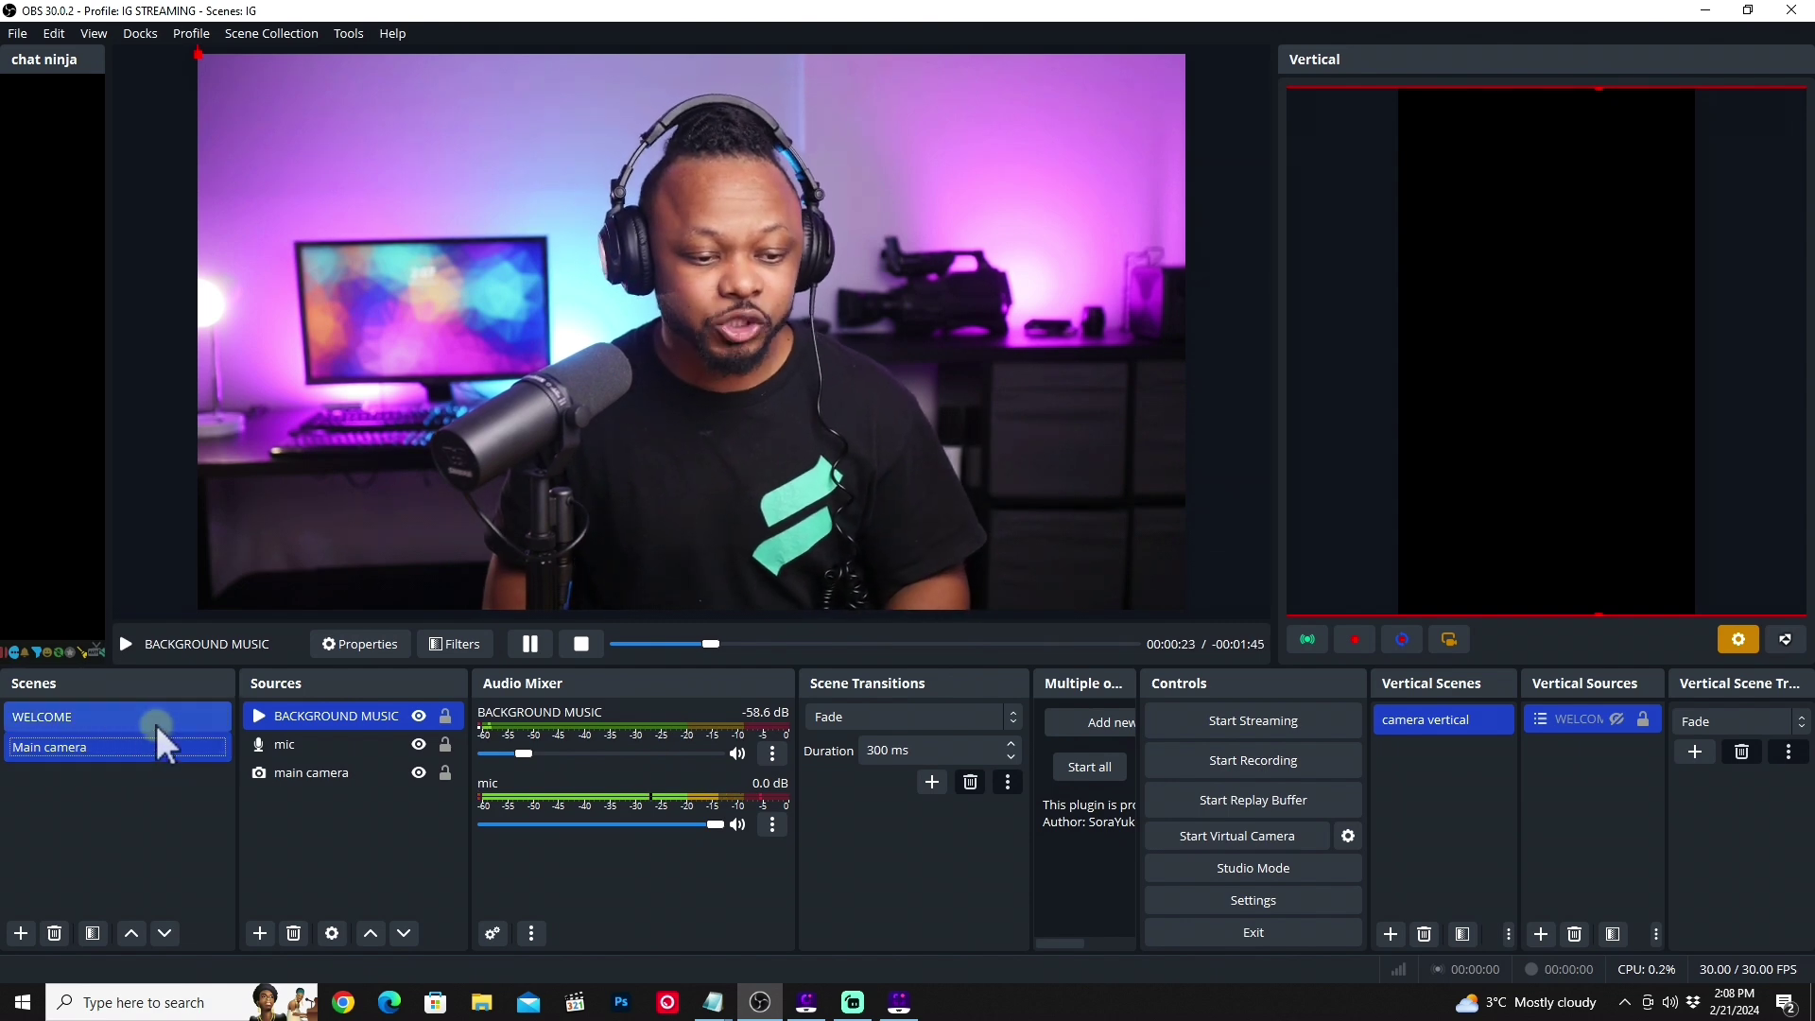
{"action": "left_click", "coordinate": [565, 814]}
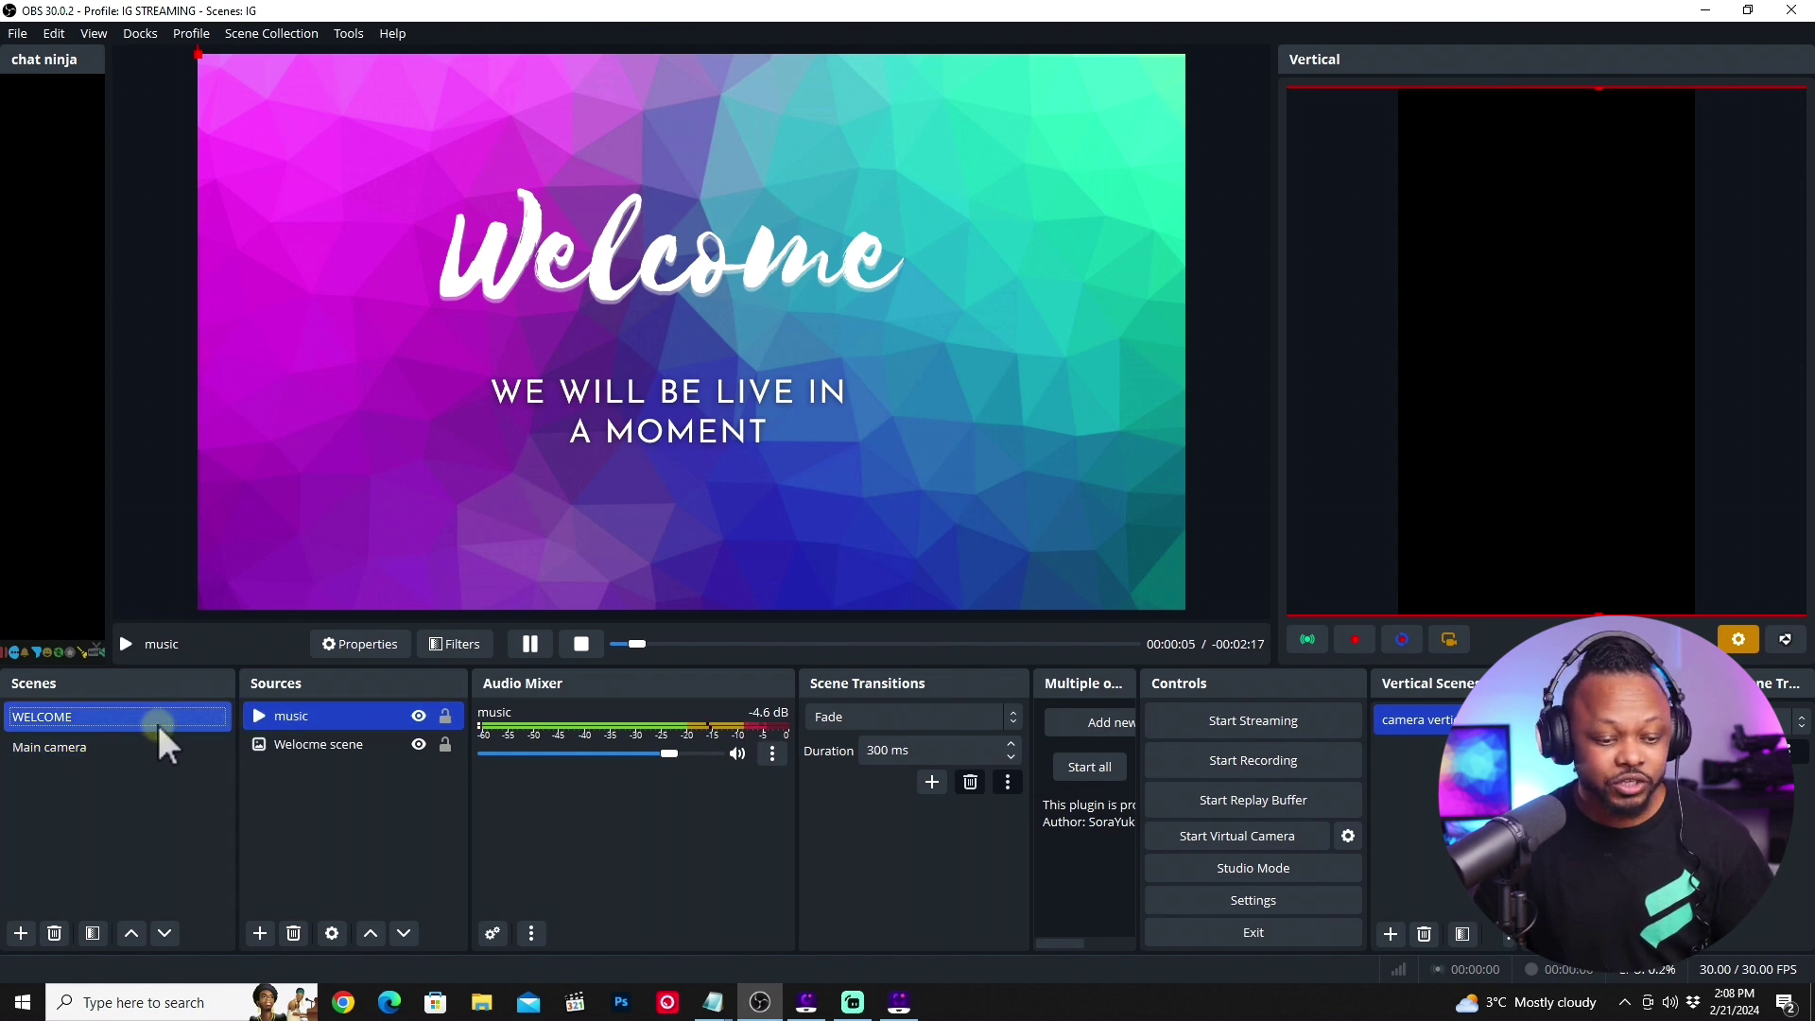
{"action": "left_click", "coordinate": [623, 838]}
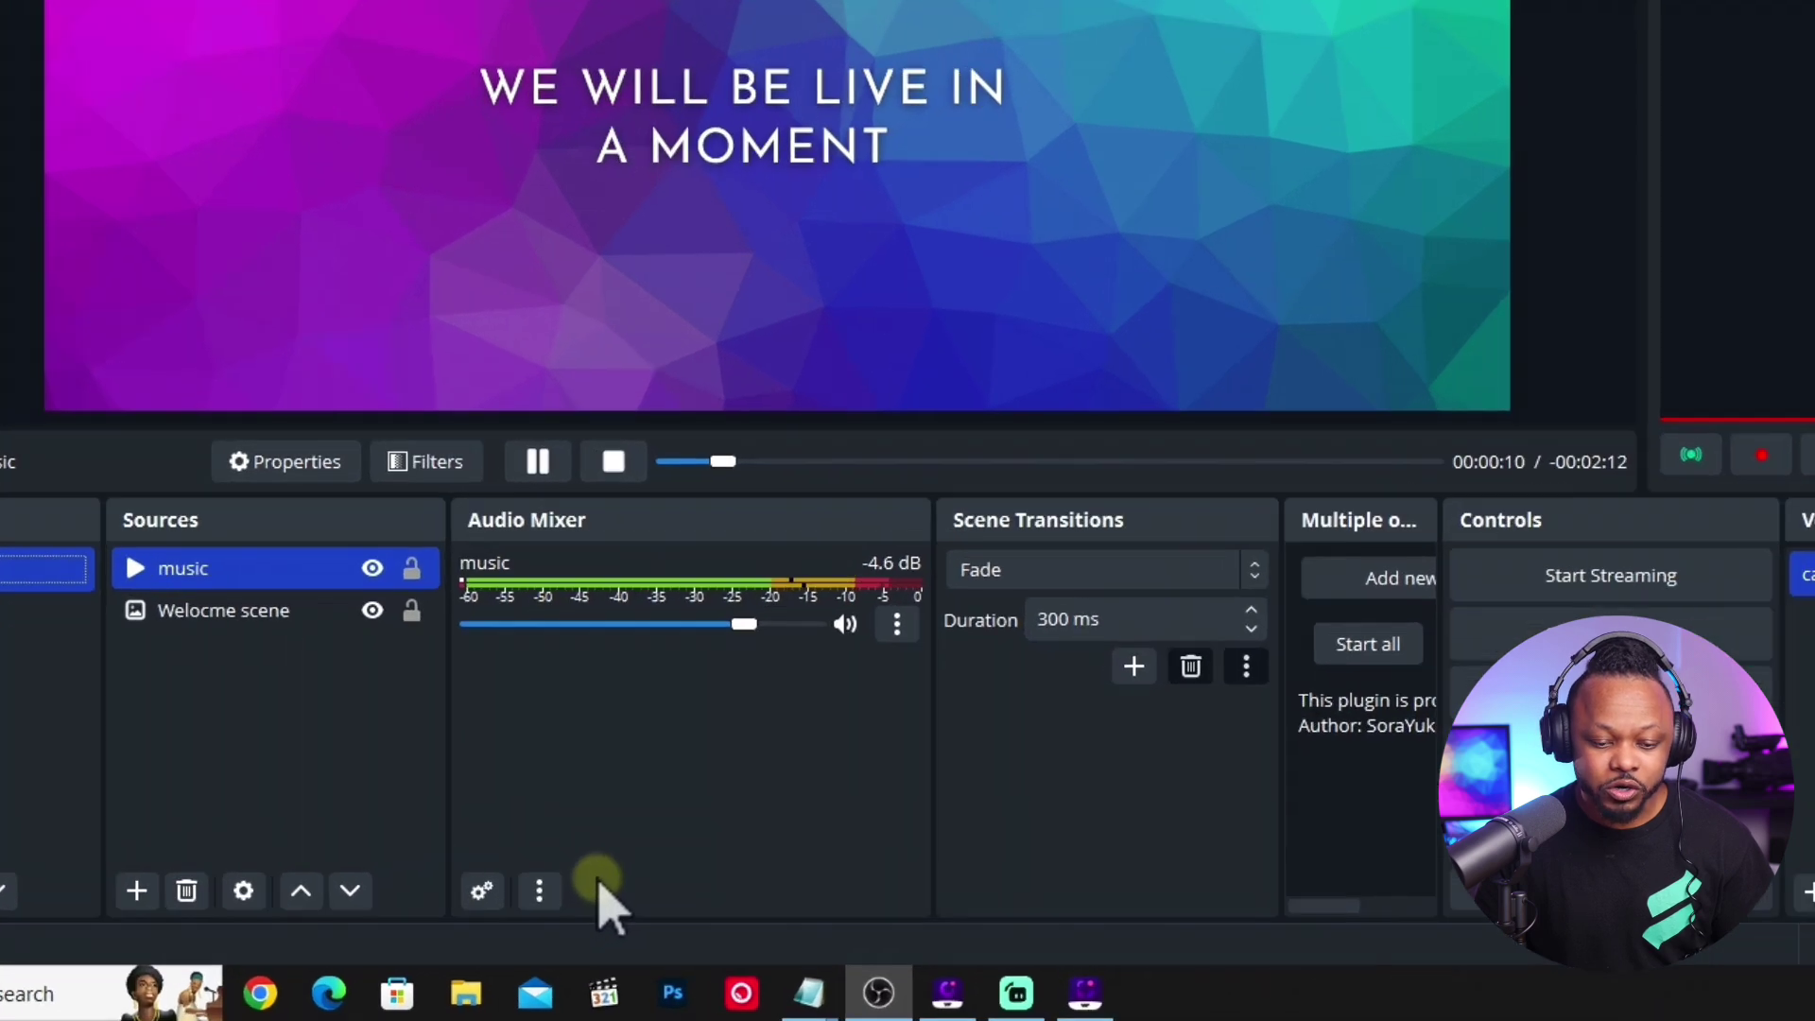
{"action": "right_click", "coordinate": [589, 868]}
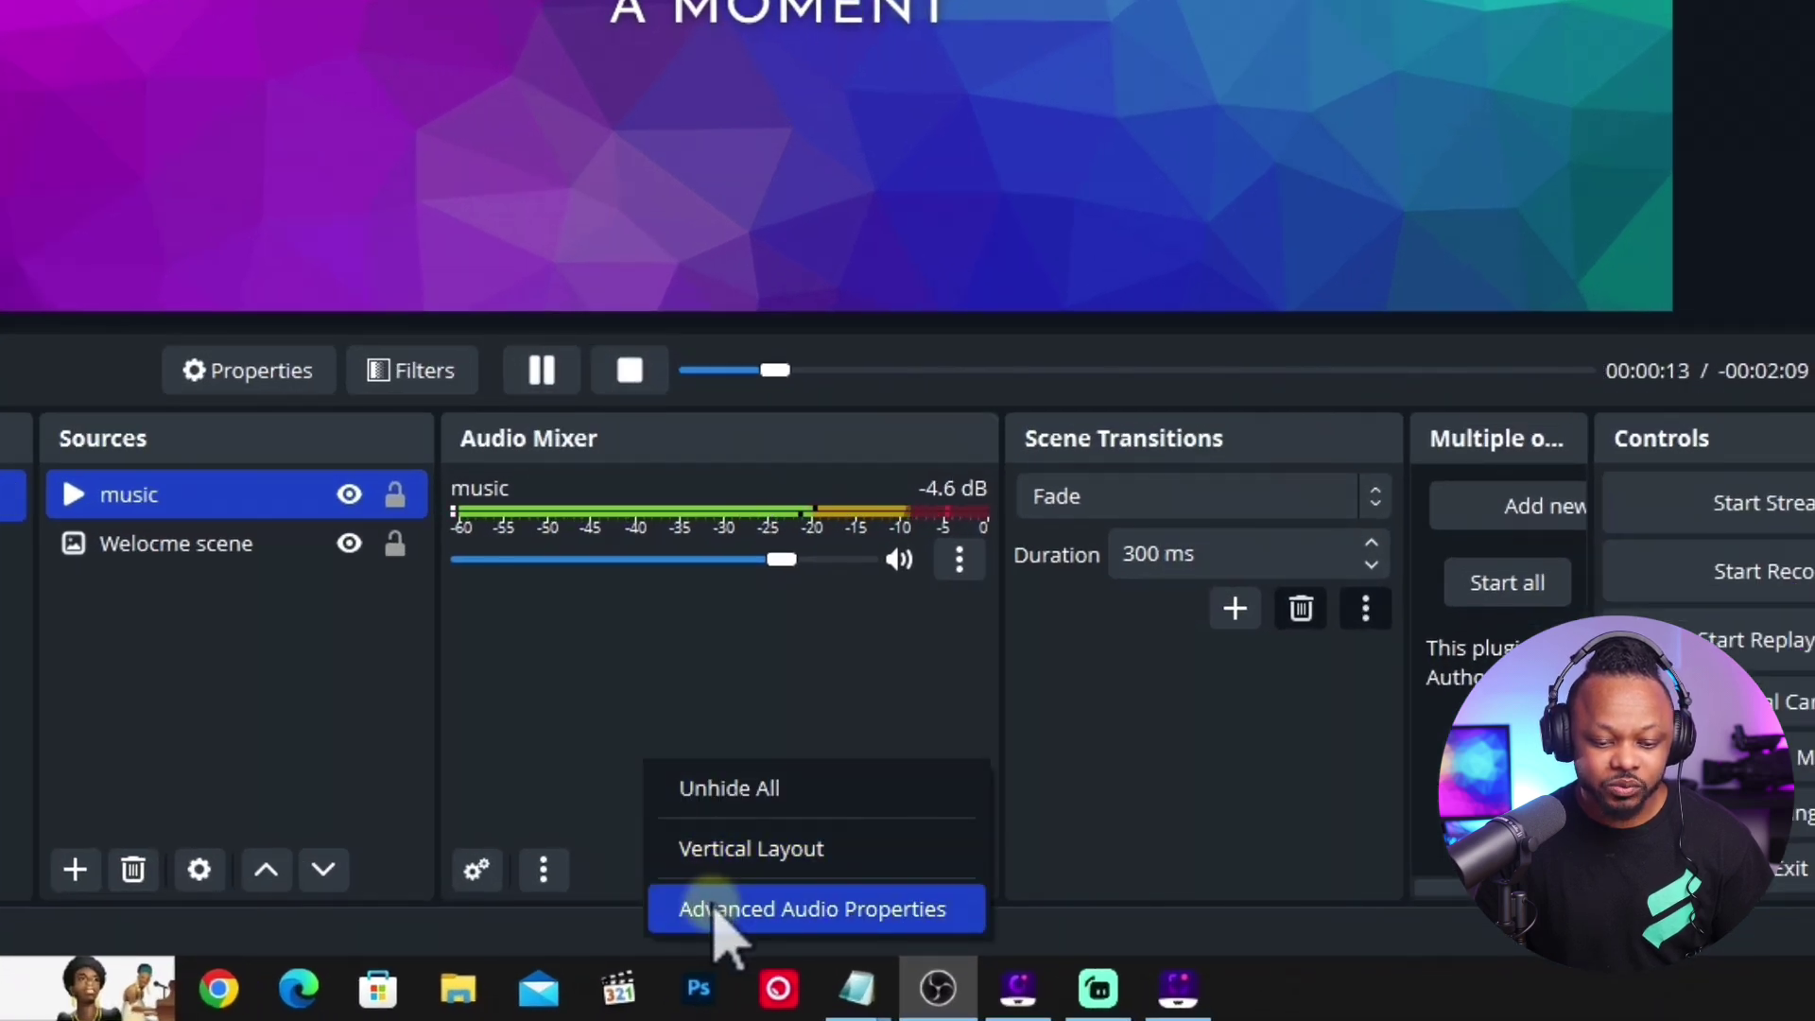
{"action": "left_click", "coordinate": [765, 909]}
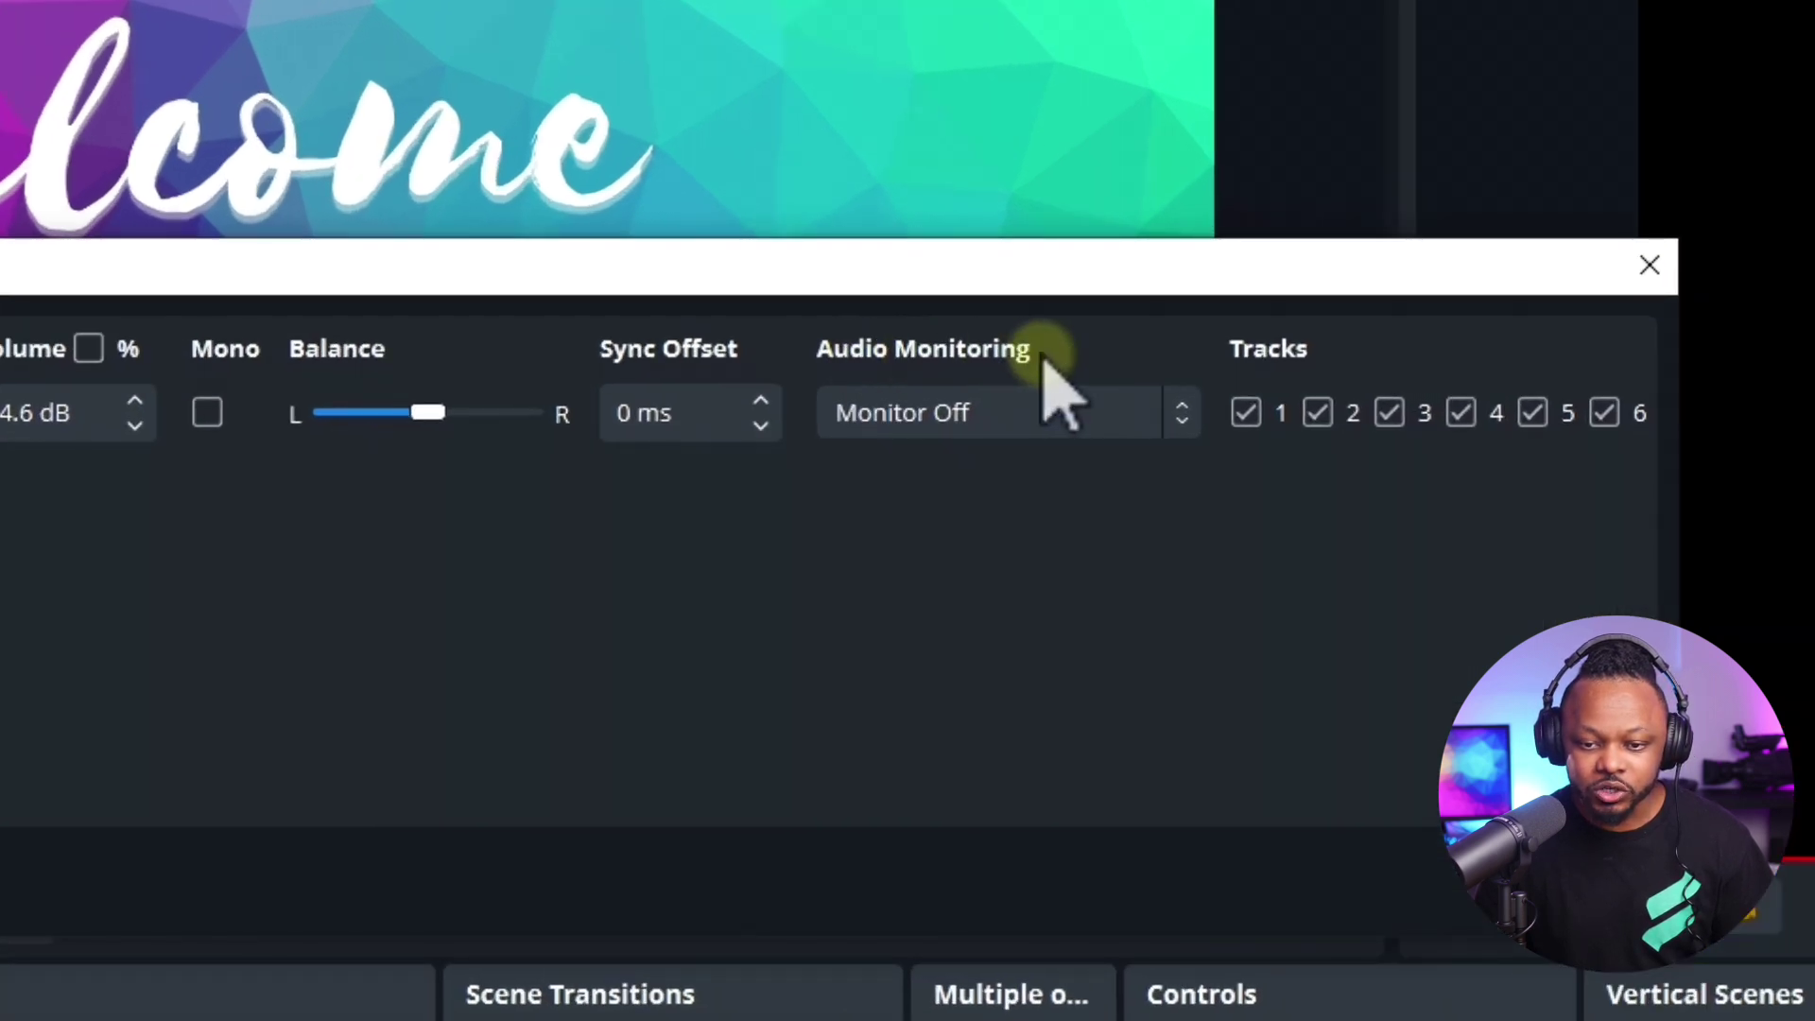
{"action": "left_click", "coordinate": [1179, 413]}
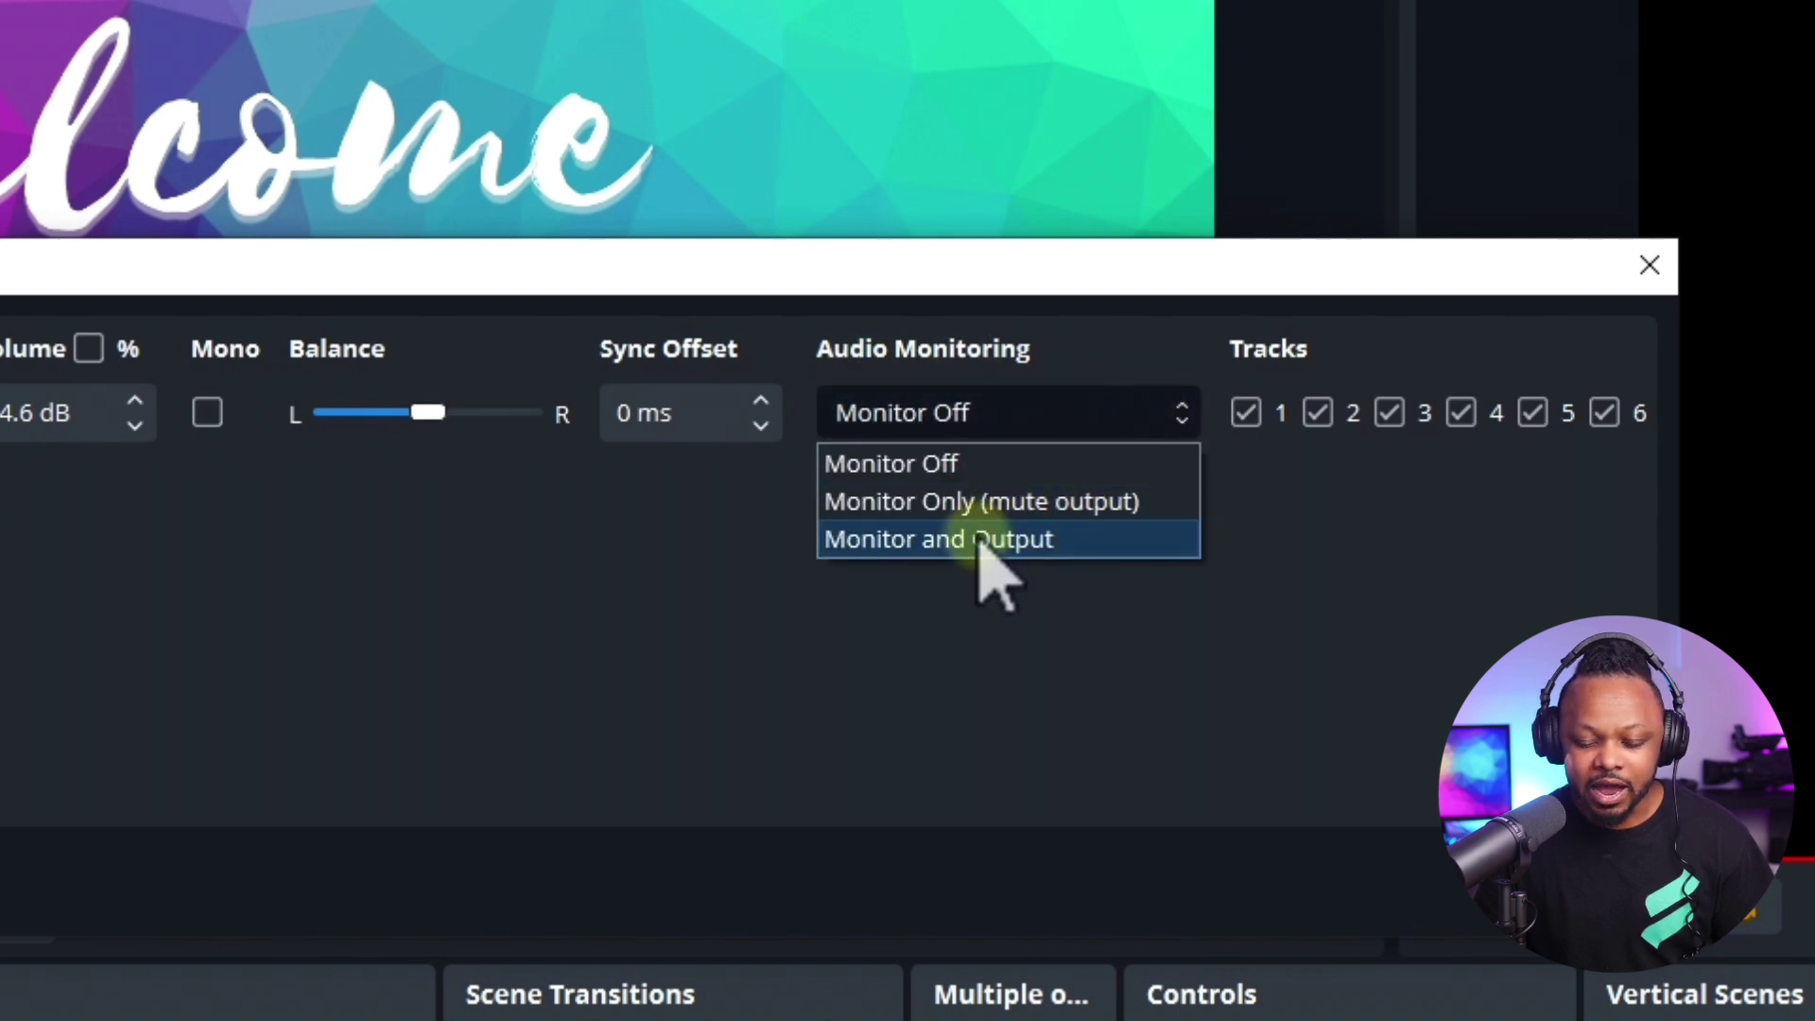
{"action": "left_click", "coordinate": [980, 540]}
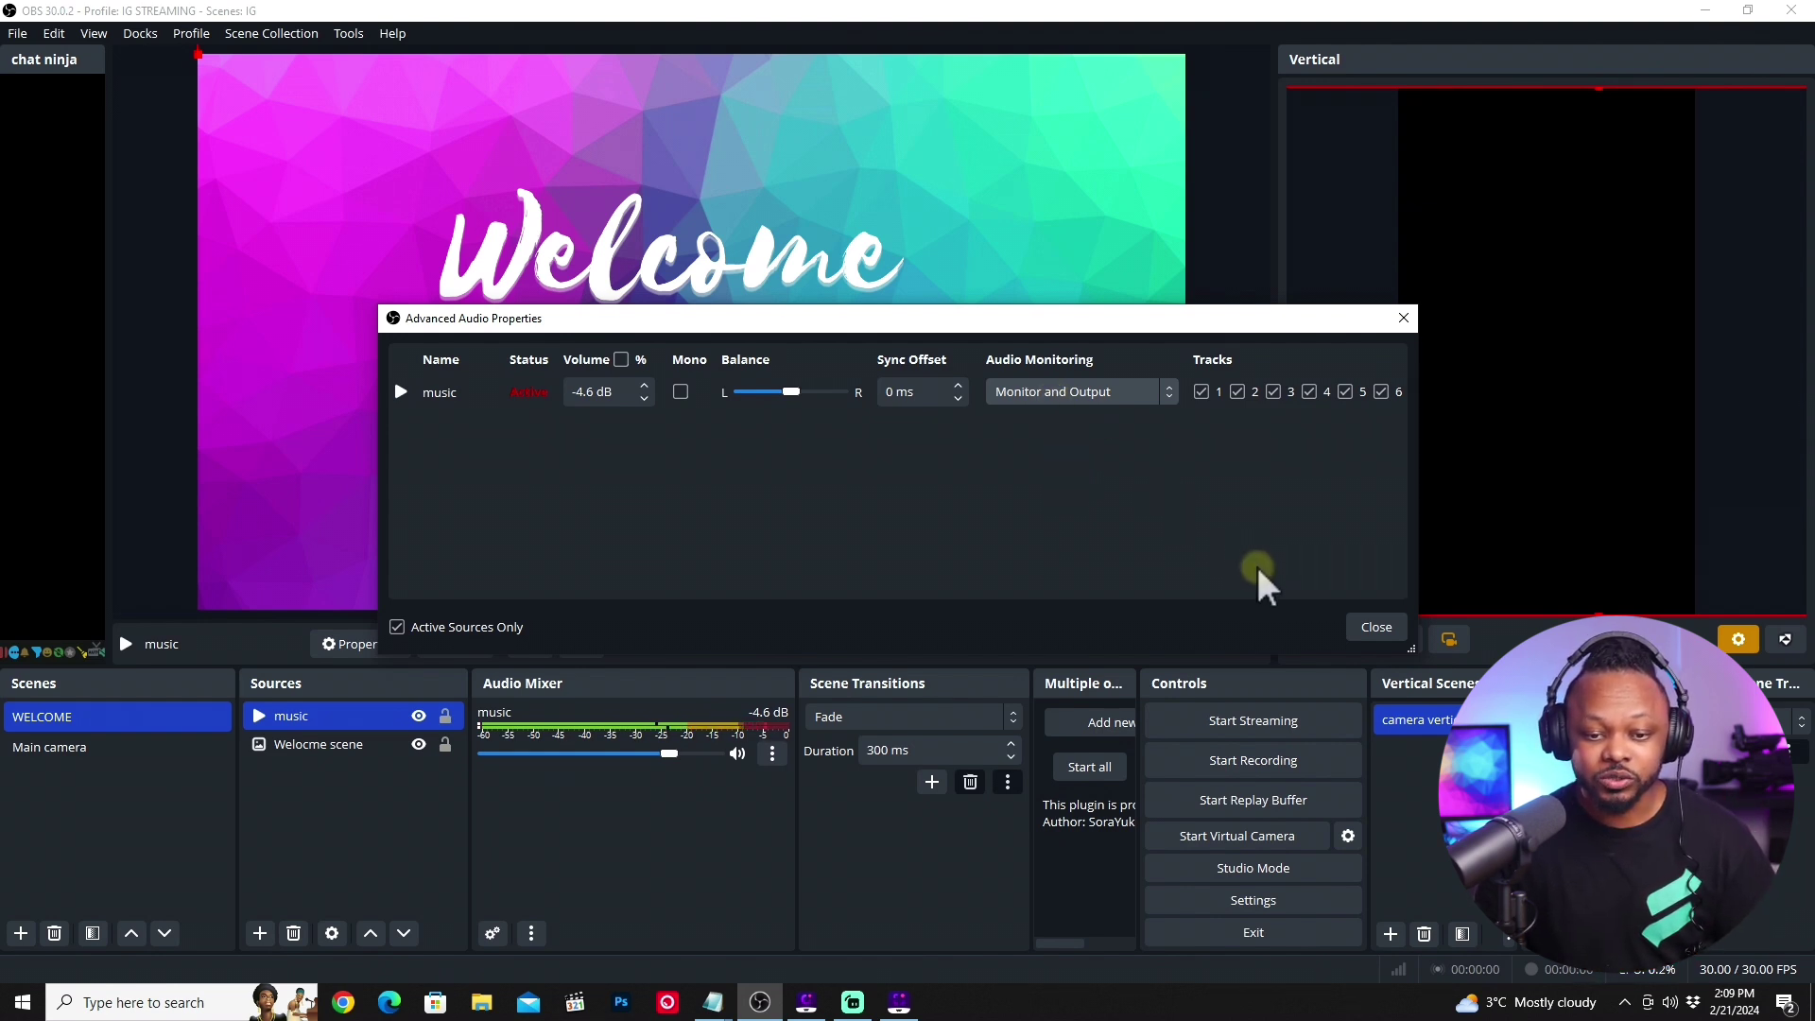
{"action": "left_click", "coordinate": [1375, 628]}
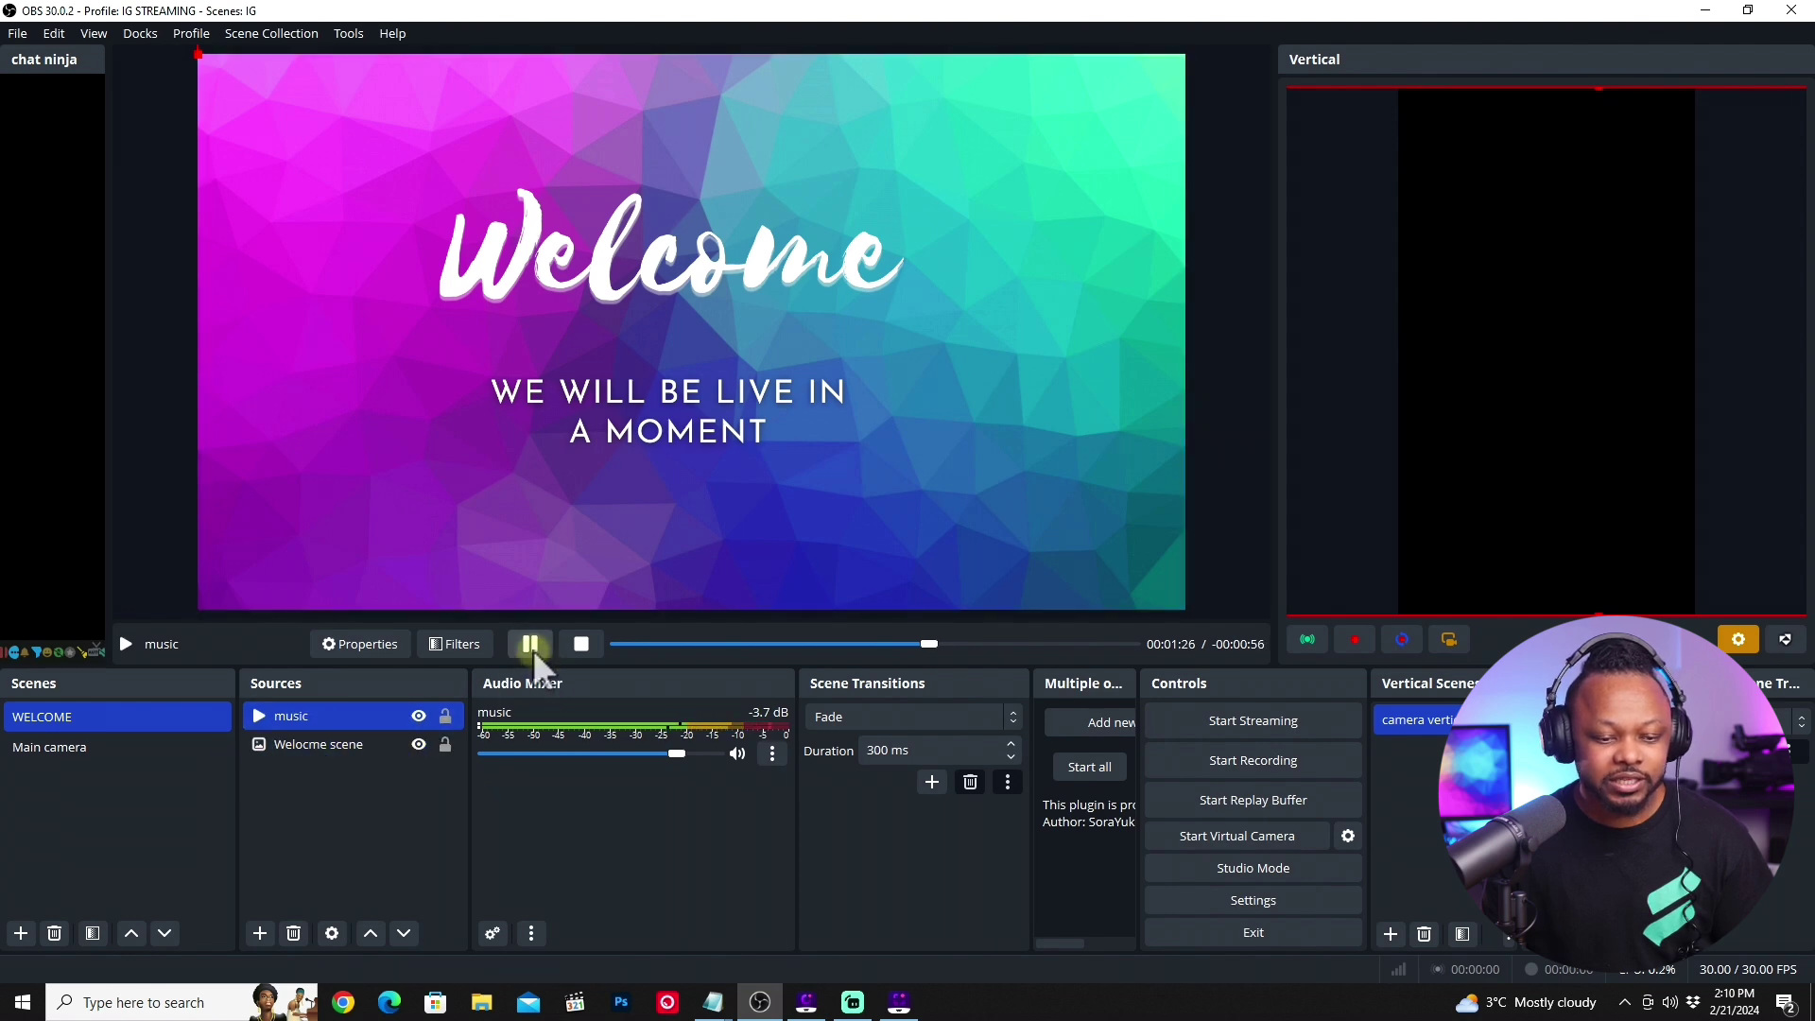
- In the Main camera scene's Advanced Audio Properties, set the BACKGROUND MUSIC source's Audio Monitoring to Monitor and Output
{"action": "left_click", "coordinate": [132, 749]}
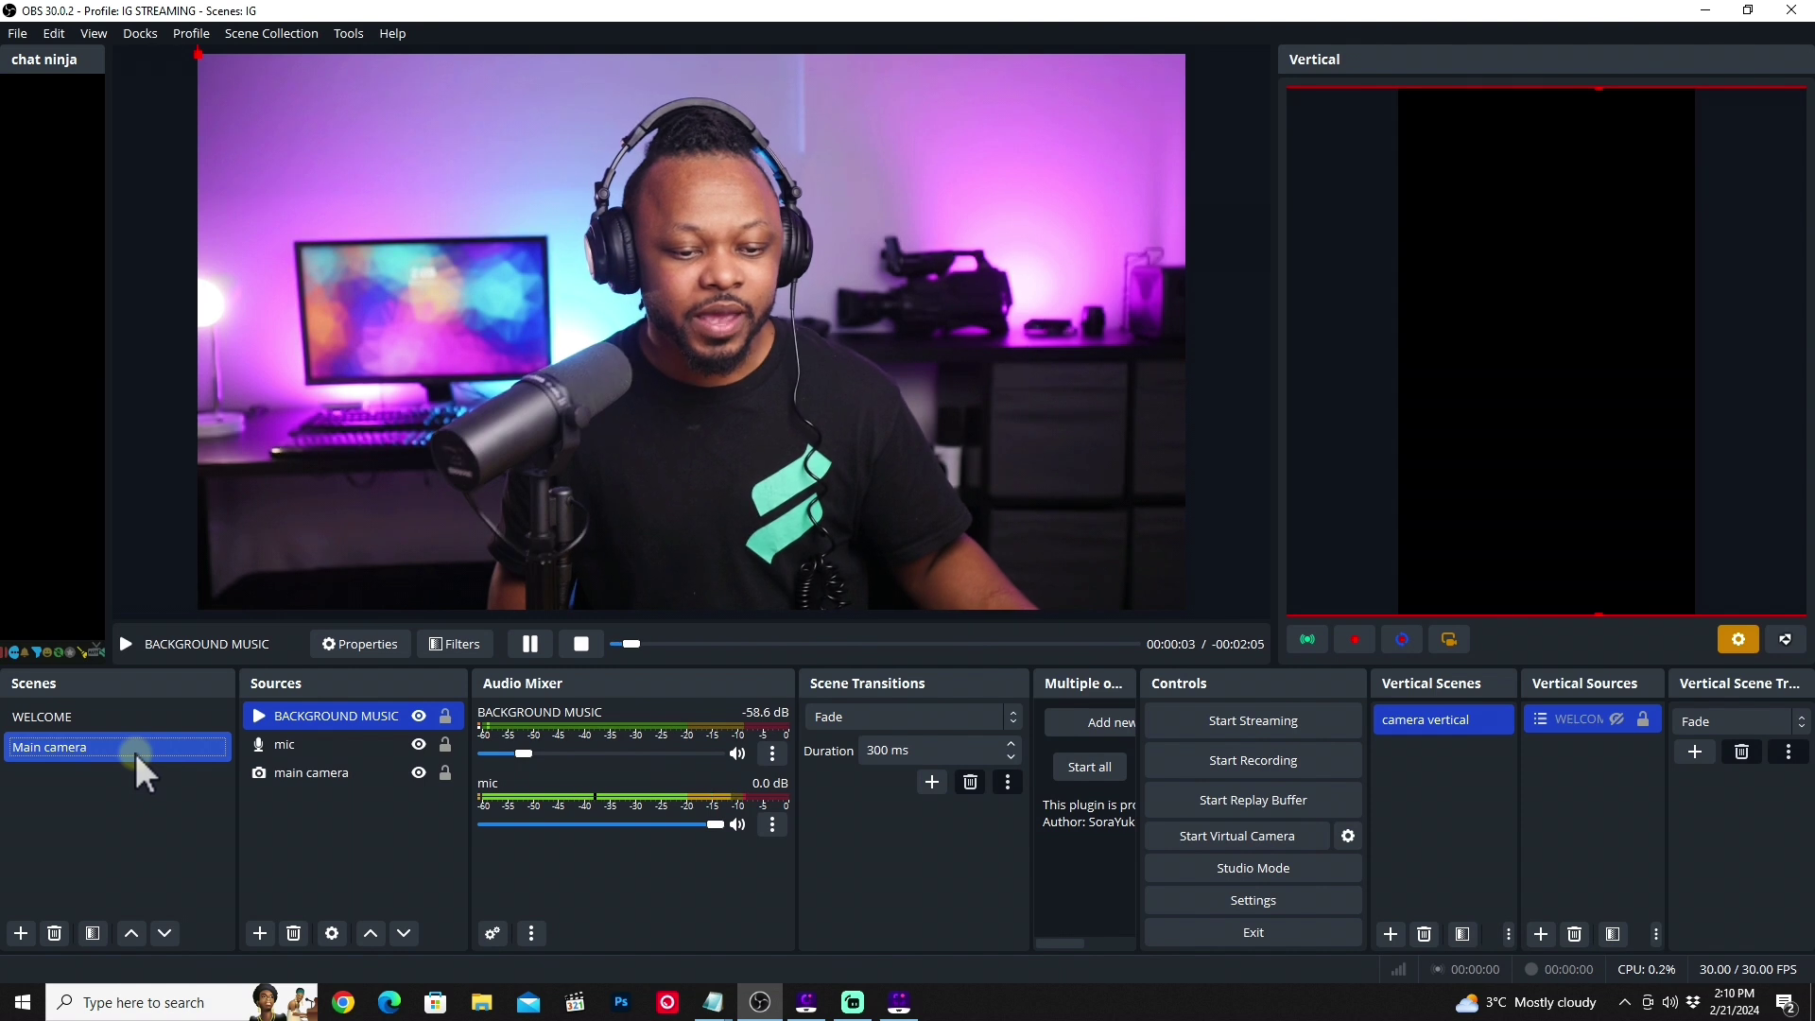
{"action": "left_click", "coordinate": [105, 748]}
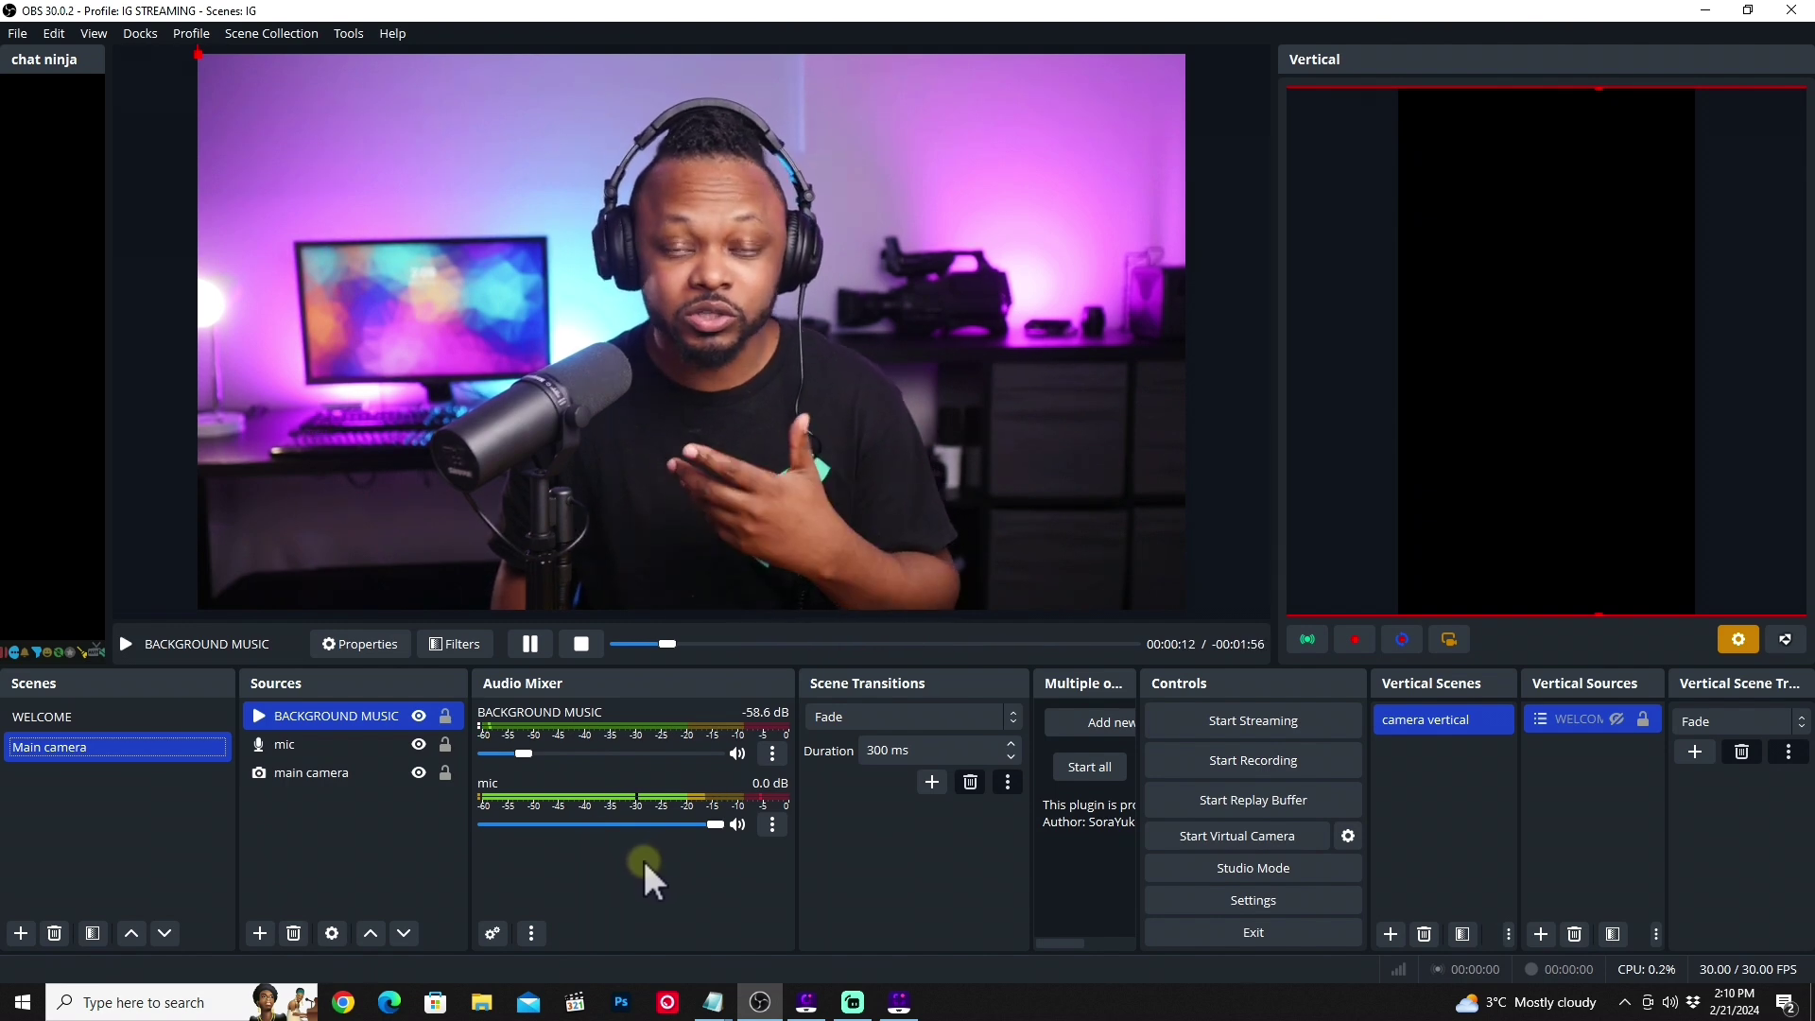
{"action": "right_click", "coordinate": [644, 862]}
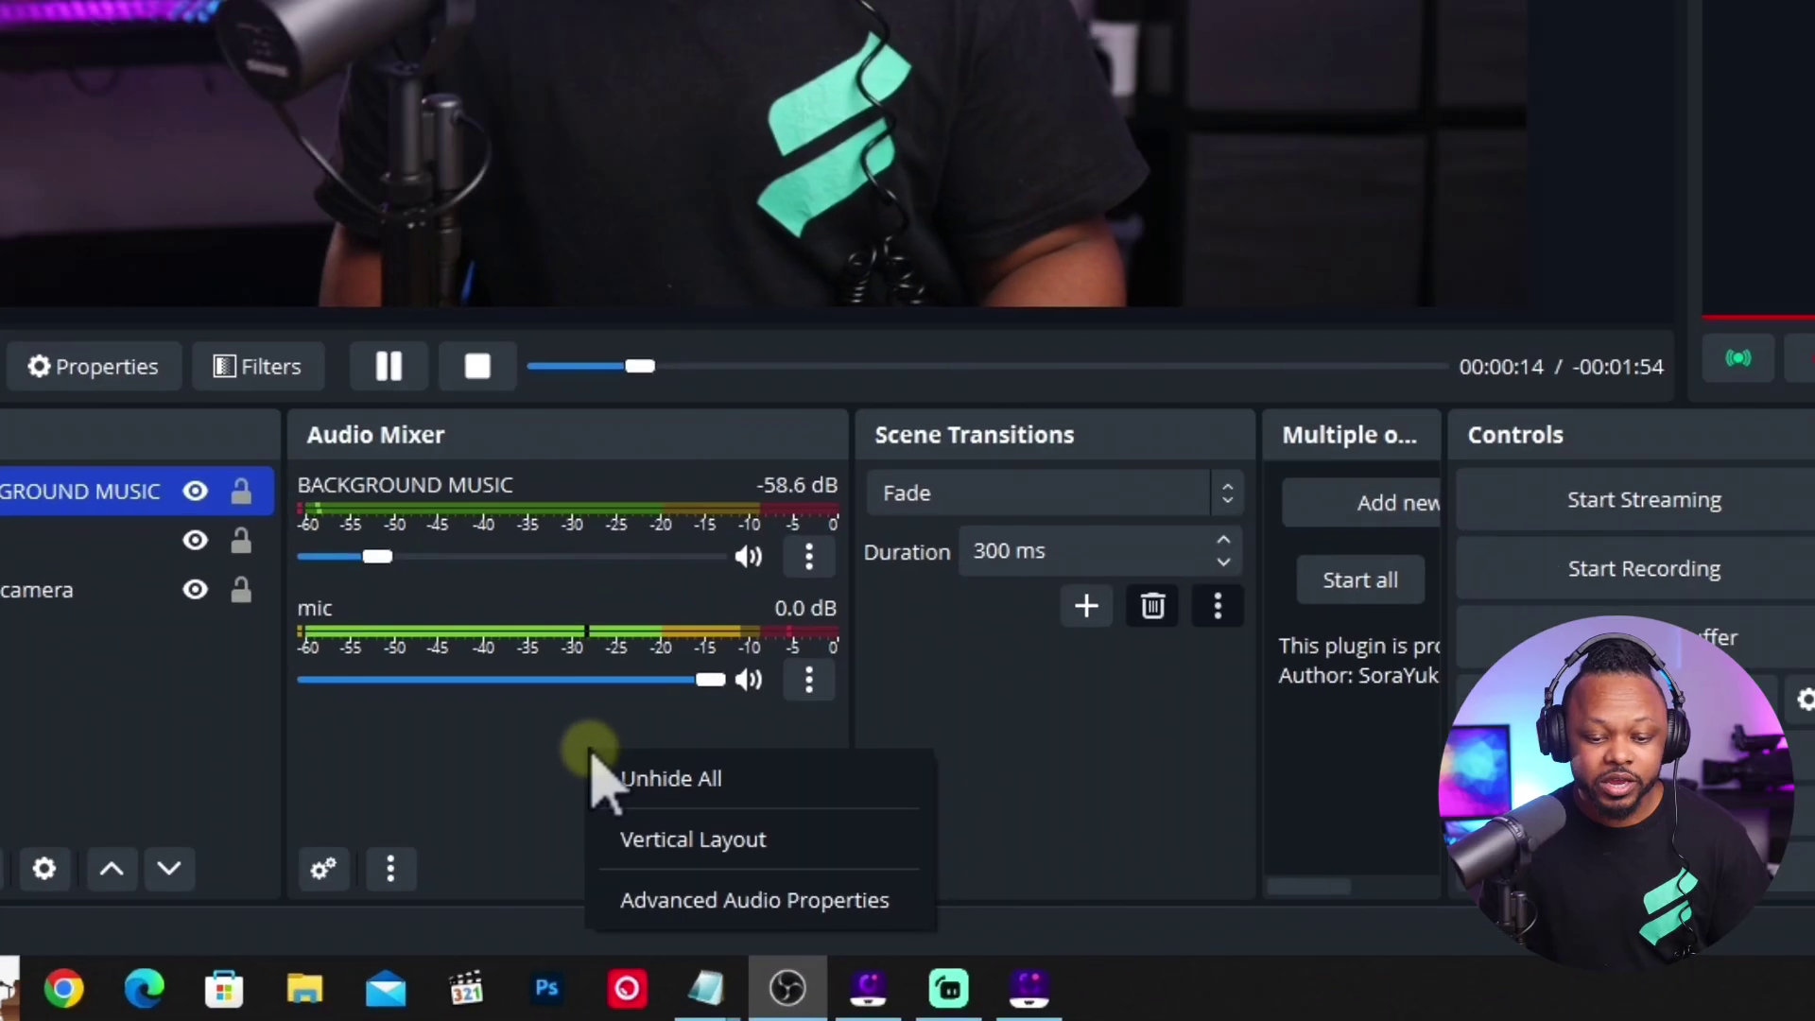
{"action": "left_click", "coordinate": [649, 902]}
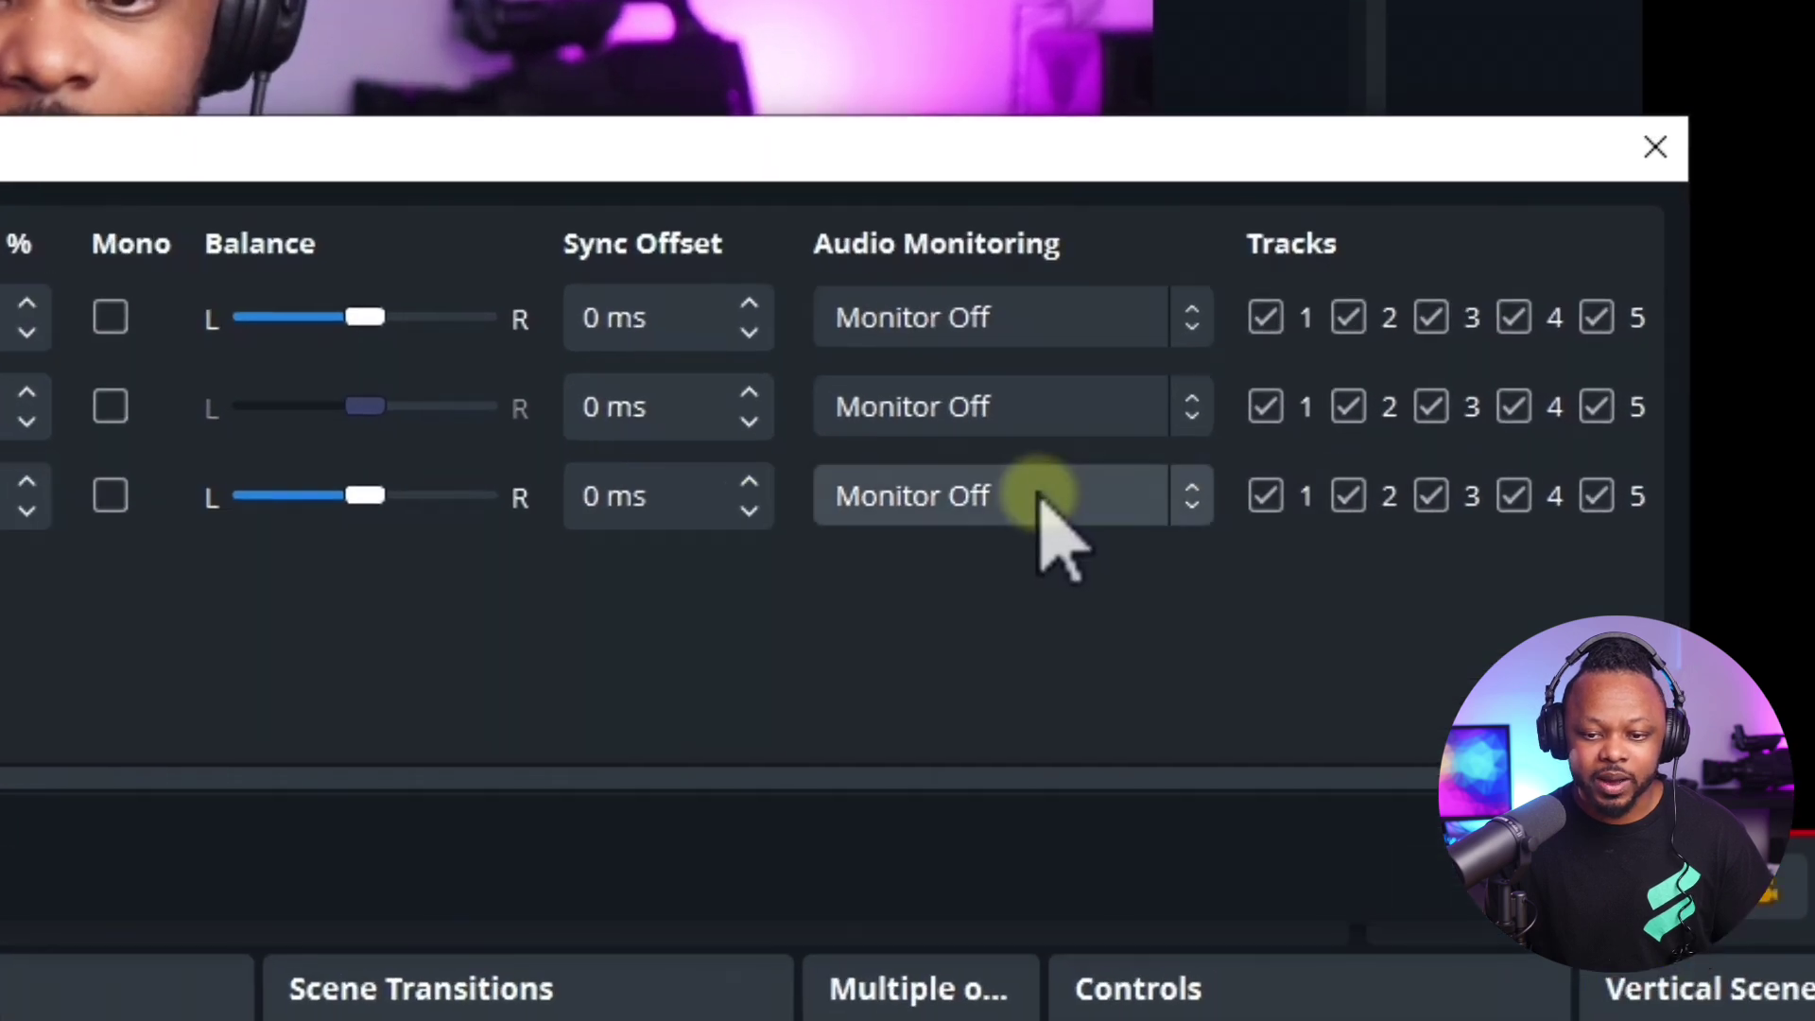
{"action": "left_click", "coordinate": [1040, 498]}
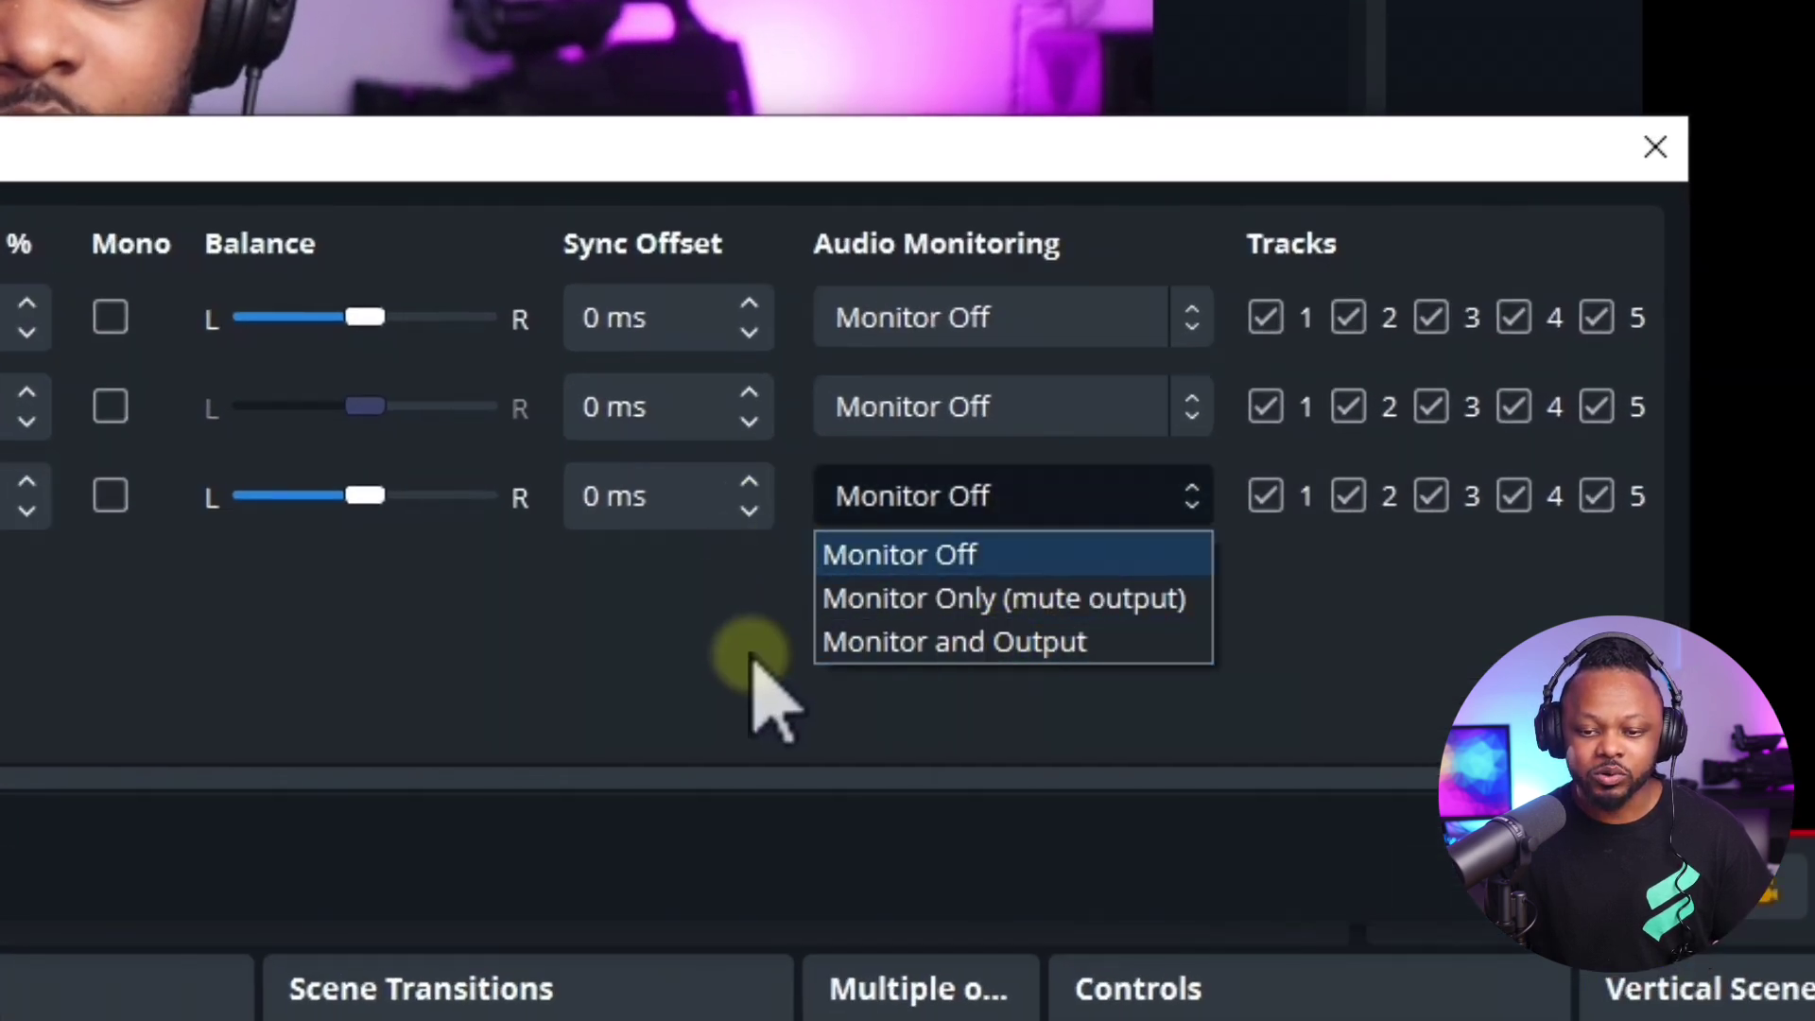
{"action": "left_click", "coordinate": [749, 689]}
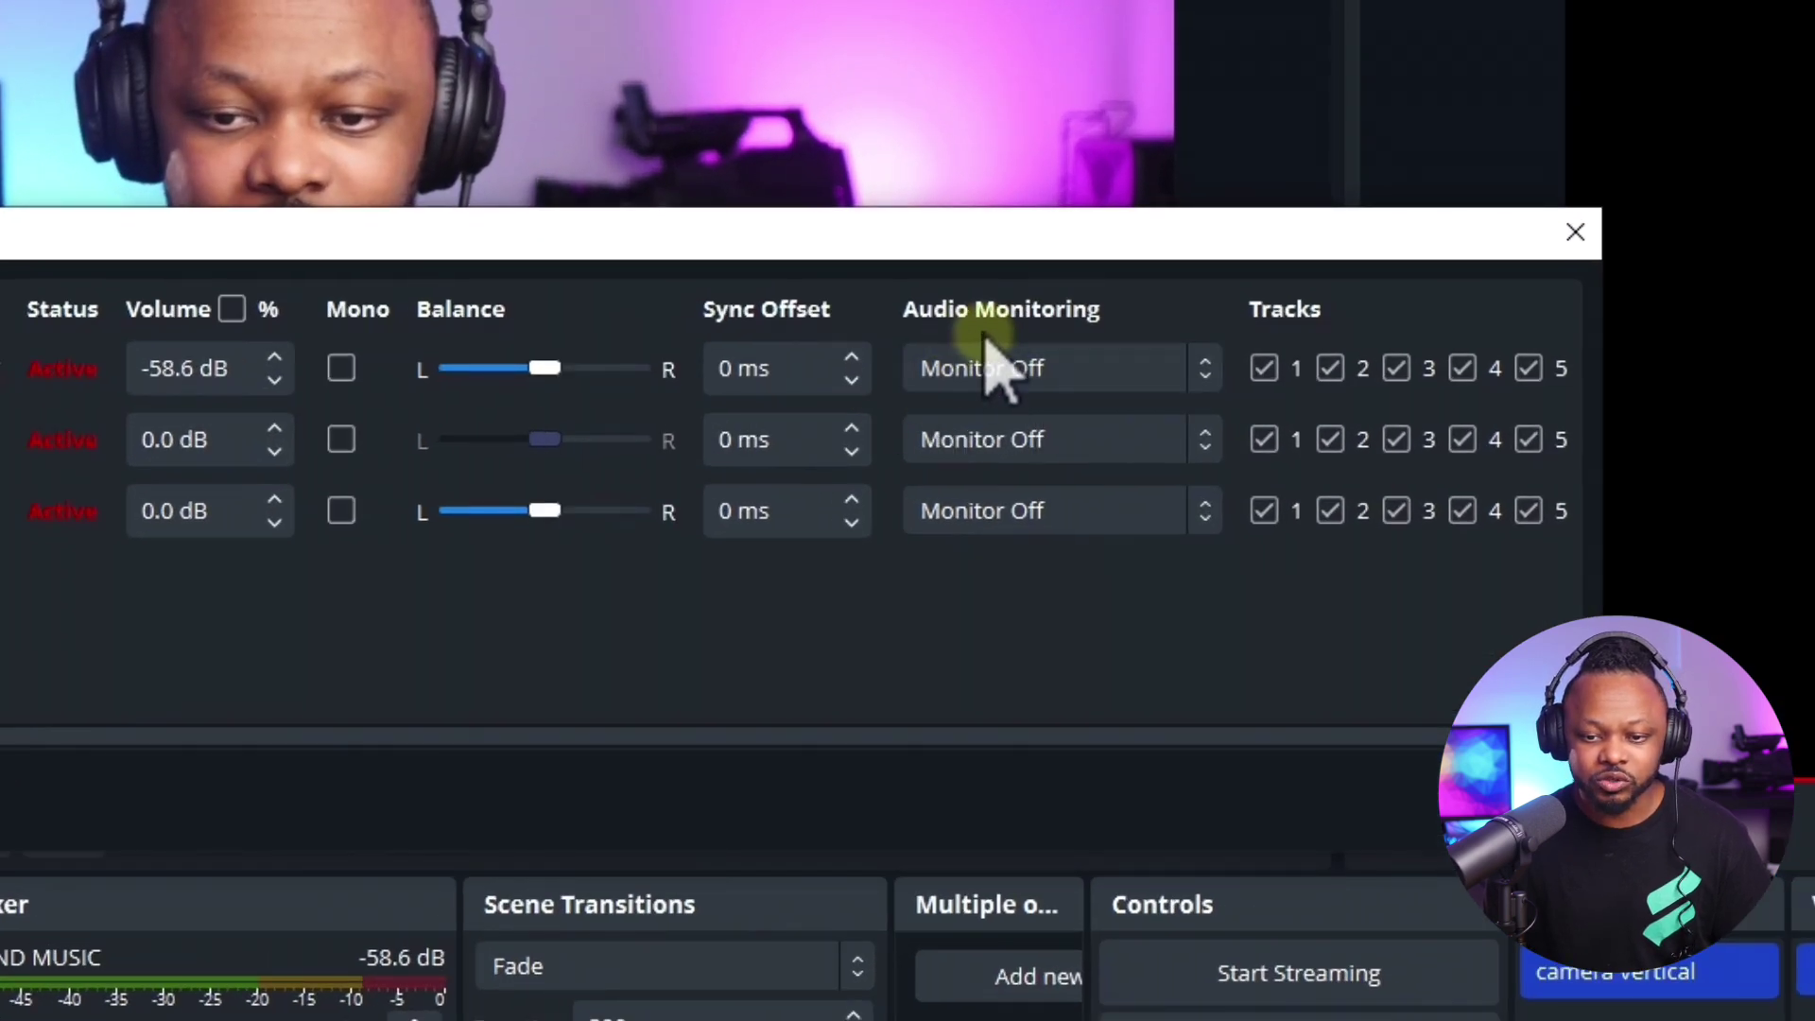
{"action": "left_click", "coordinate": [1000, 378]}
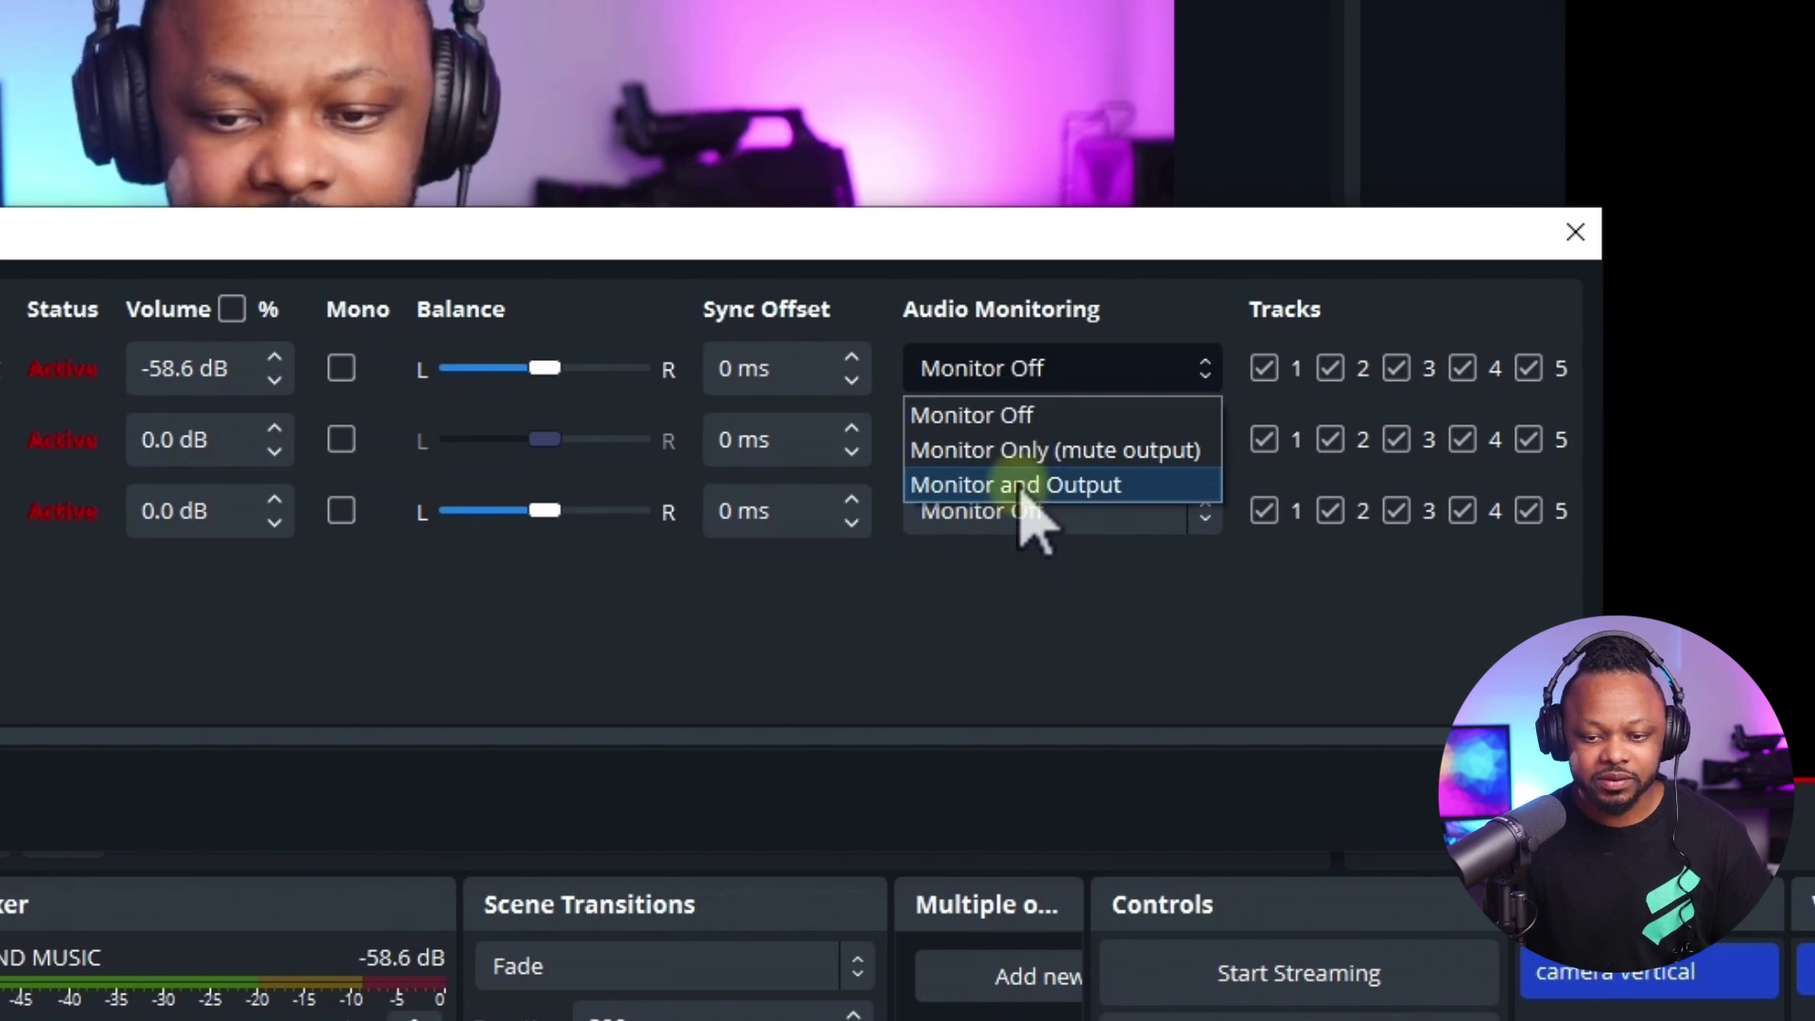
{"action": "left_click", "coordinate": [1020, 486]}
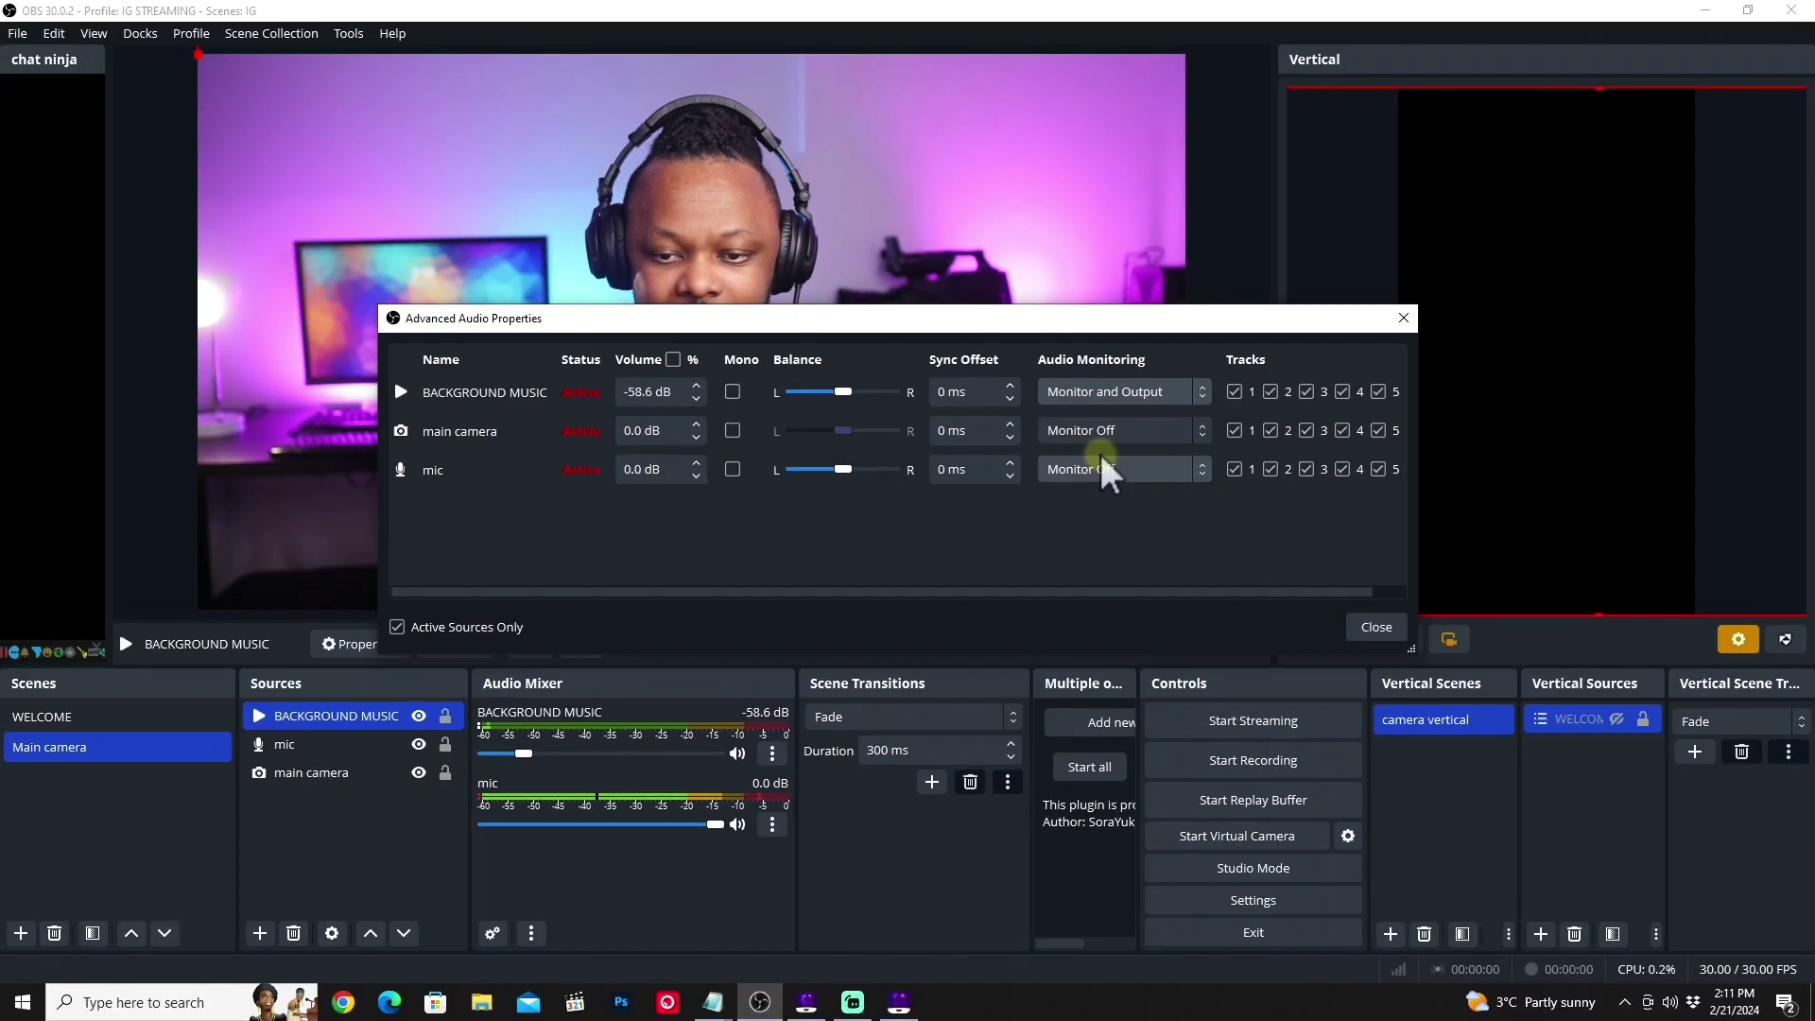
{"action": "left_click", "coordinate": [1376, 627]}
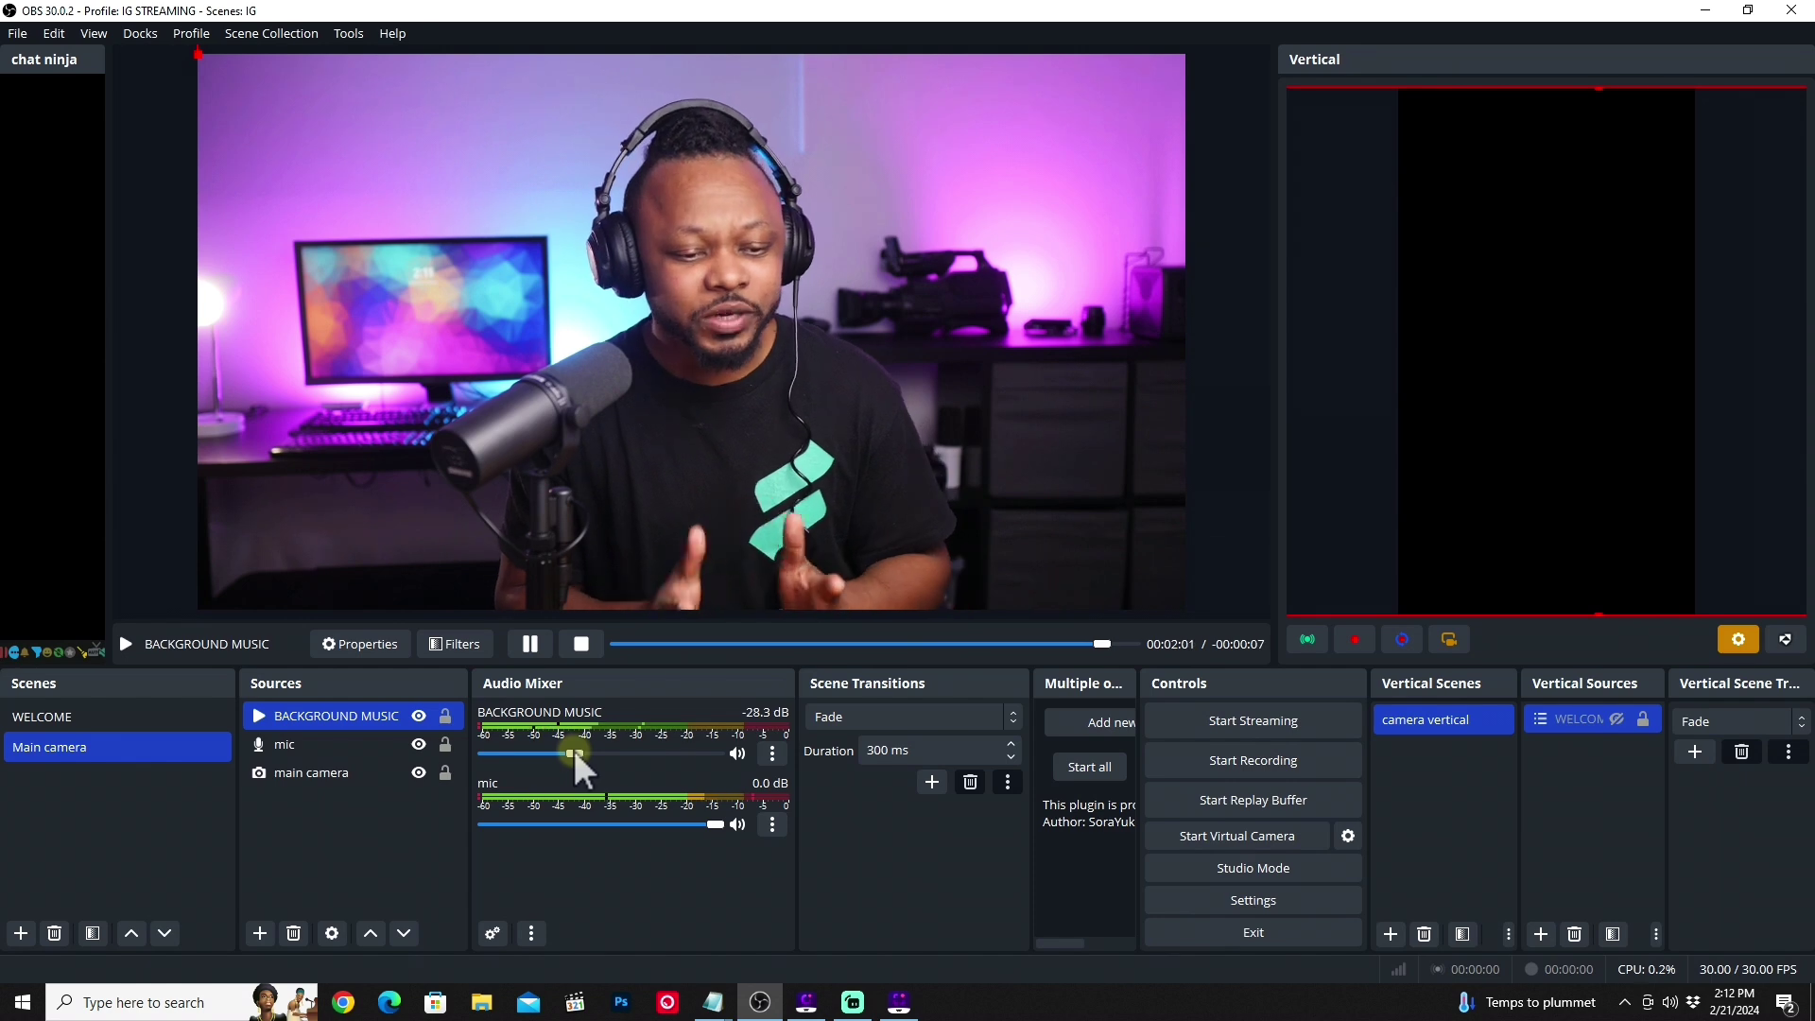
- Switch to the WELCOME scene and back to Main camera to compare their music playback
{"action": "left_click", "coordinate": [115, 722]}
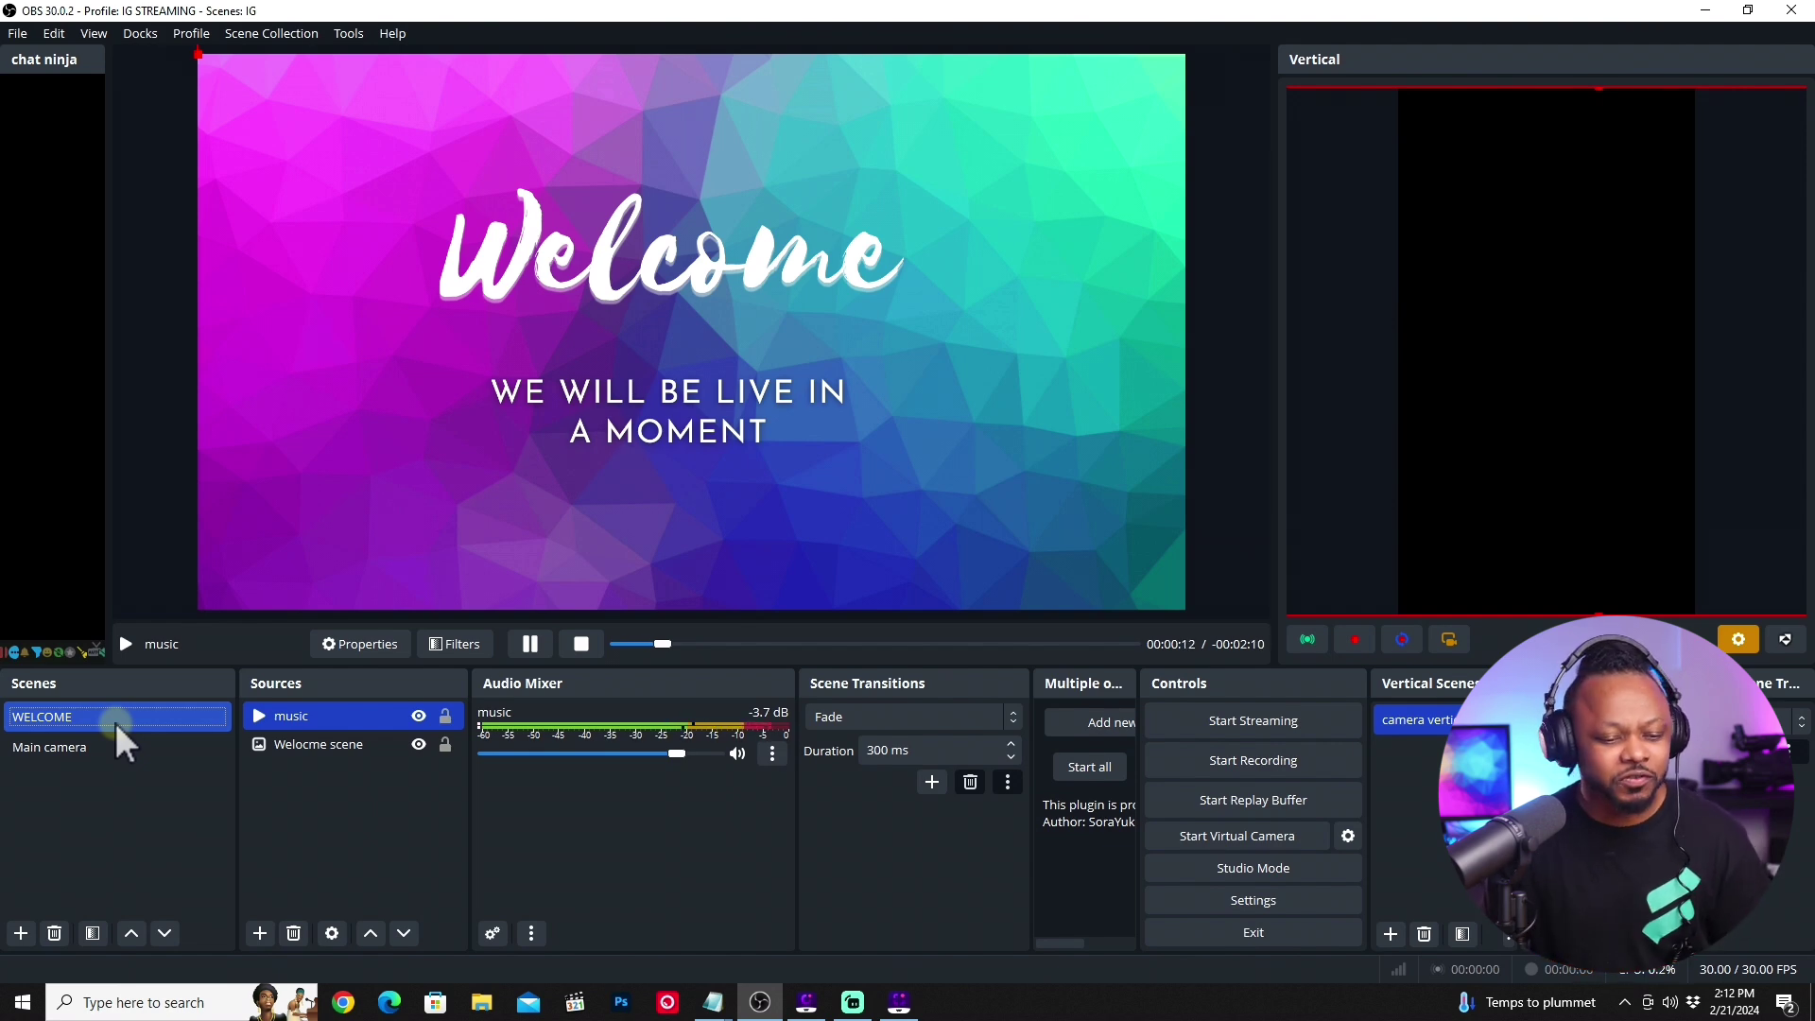
{"action": "left_click", "coordinate": [76, 735]}
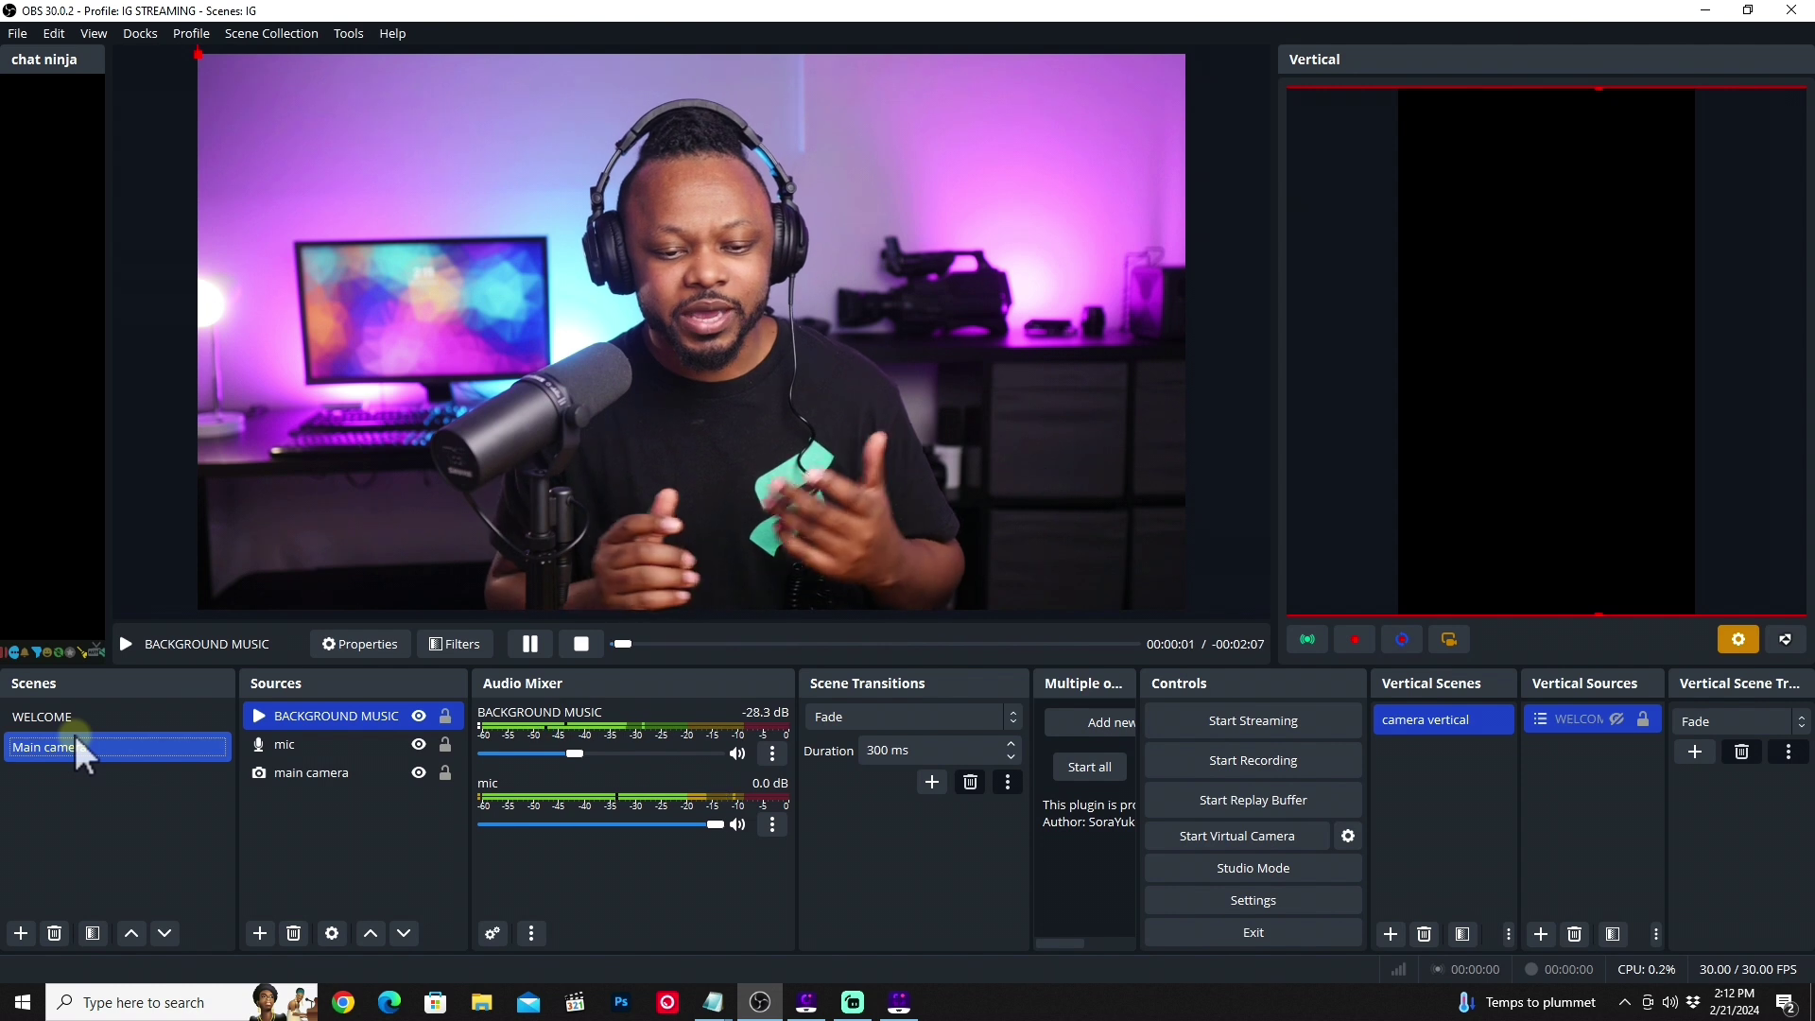